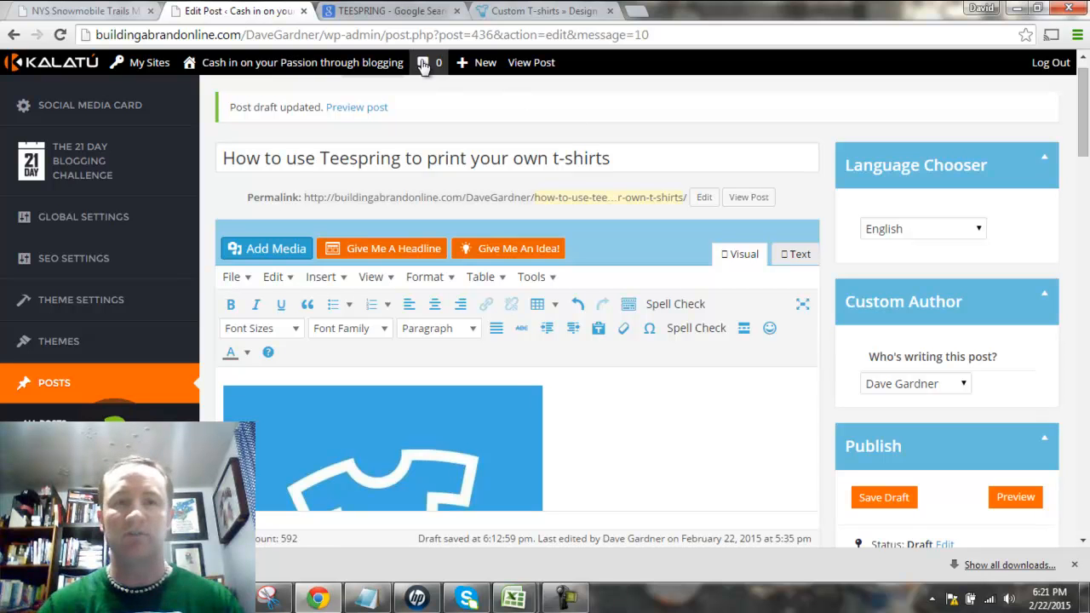
# Review the draft post about using Teespring, examining its text and the gallery of sample t-shirt designs.
pyautogui.scroll(-15, 545, 375)
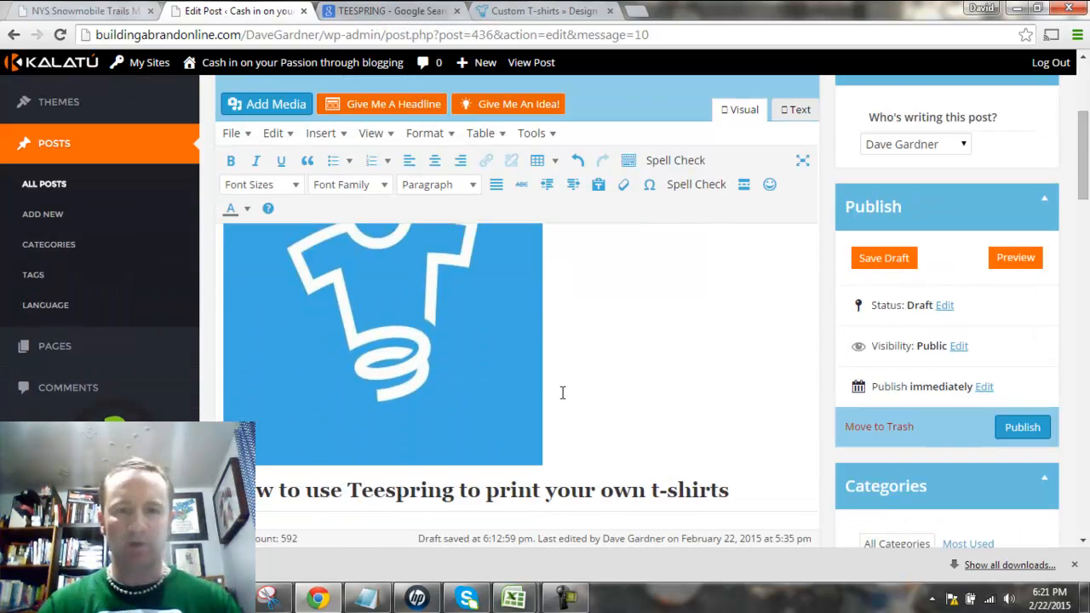
pyautogui.scroll(-3, 586, 369)
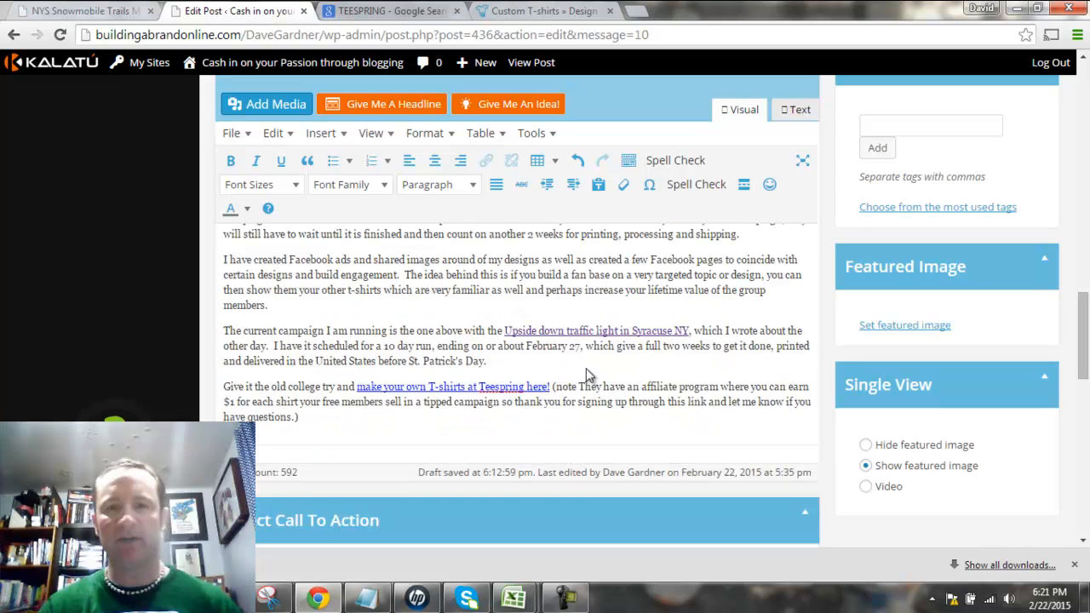
pyautogui.scroll(8, 558, 400)
pyautogui.scroll(1, 560, 400)
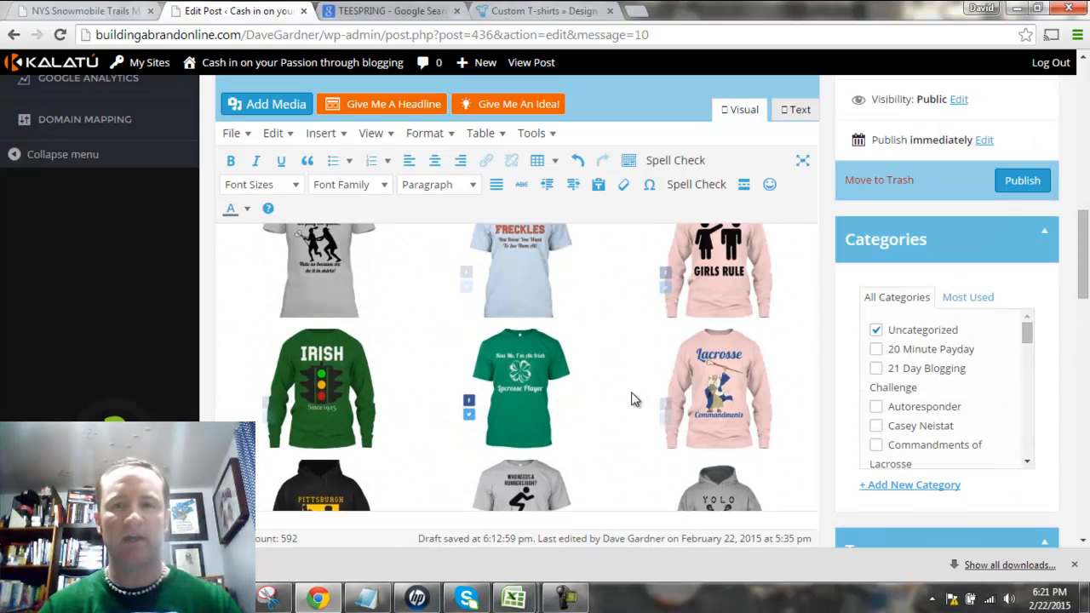
pyautogui.scroll(1, 1085, 272)
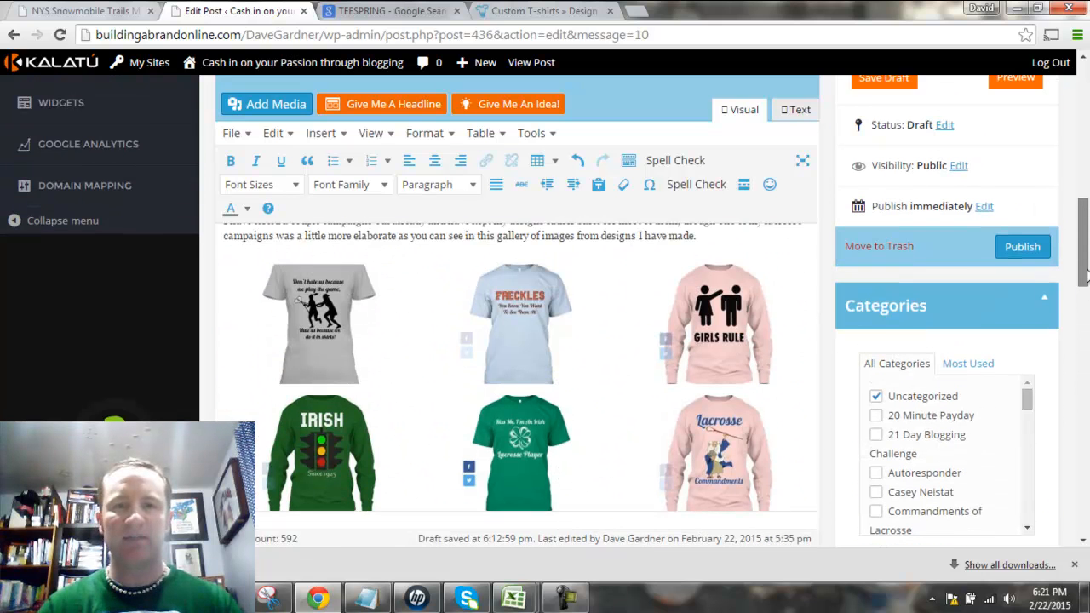
pyautogui.scroll(-1, 1085, 273)
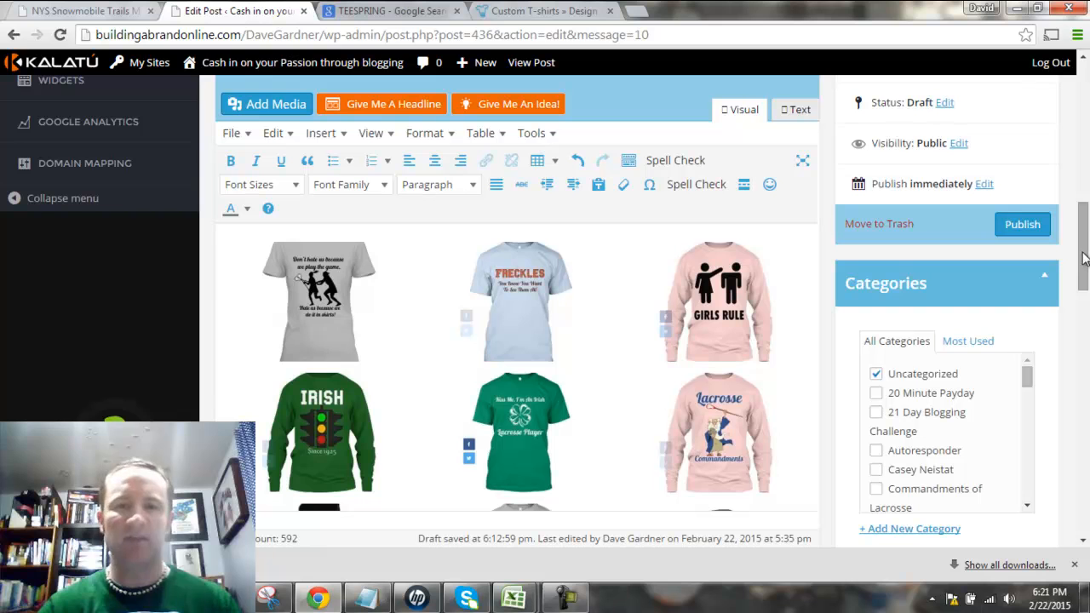
pyautogui.moveTo(1083, 259); pyautogui.dragTo(1083, 265)
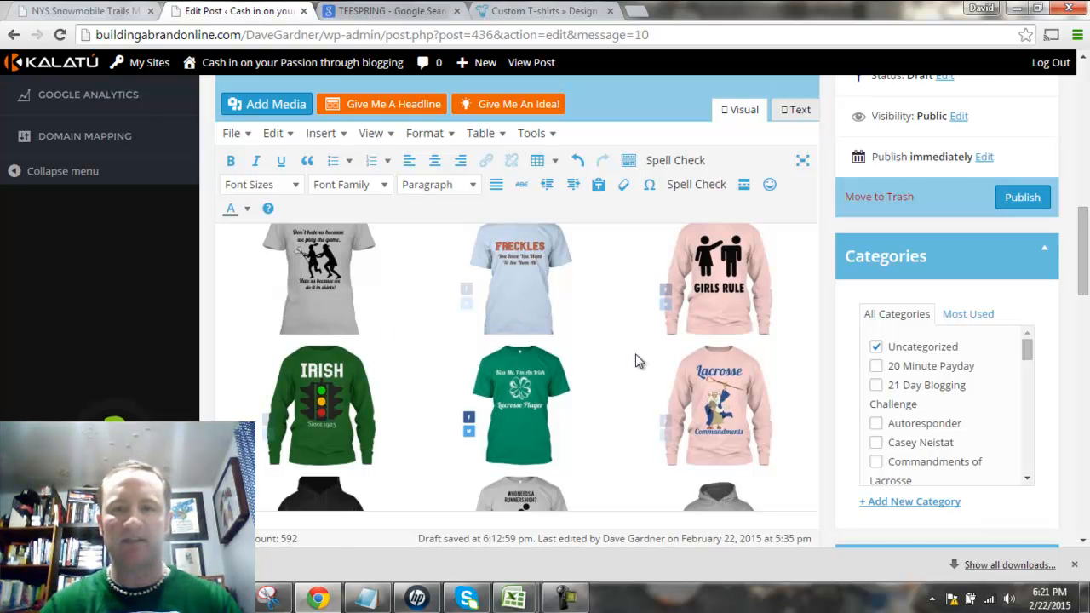
pyautogui.scroll(-1, 639, 361)
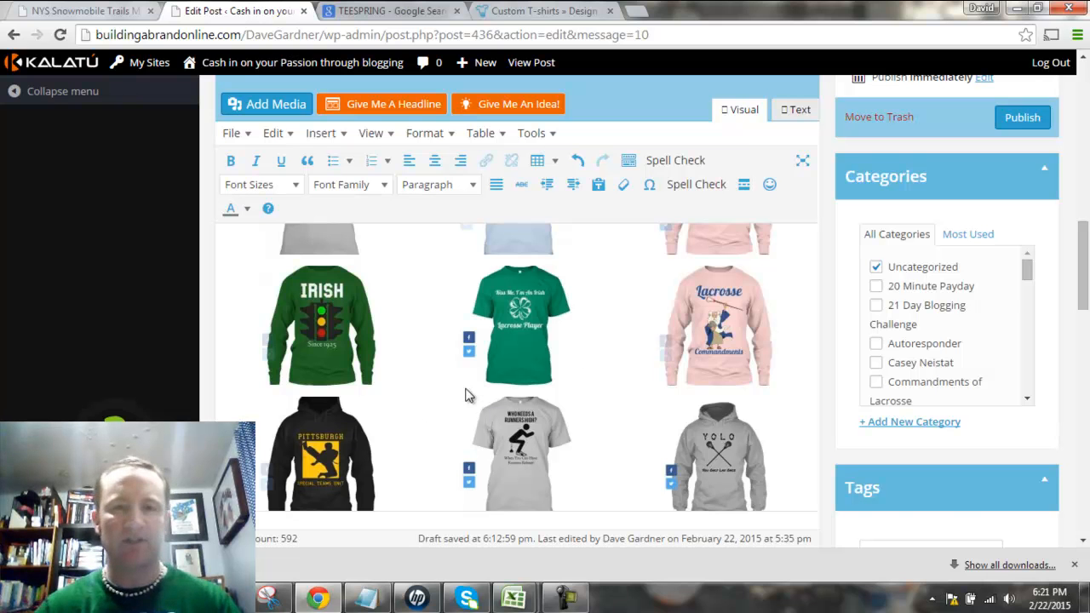
pyautogui.scroll(1, 466, 395)
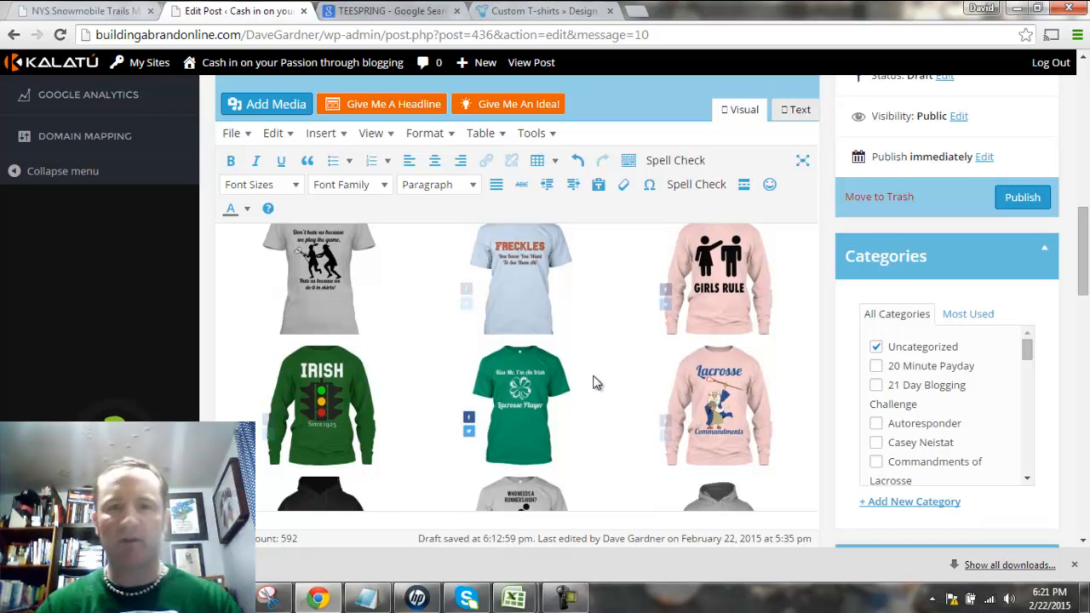
pyautogui.scroll(-1, 597, 383)
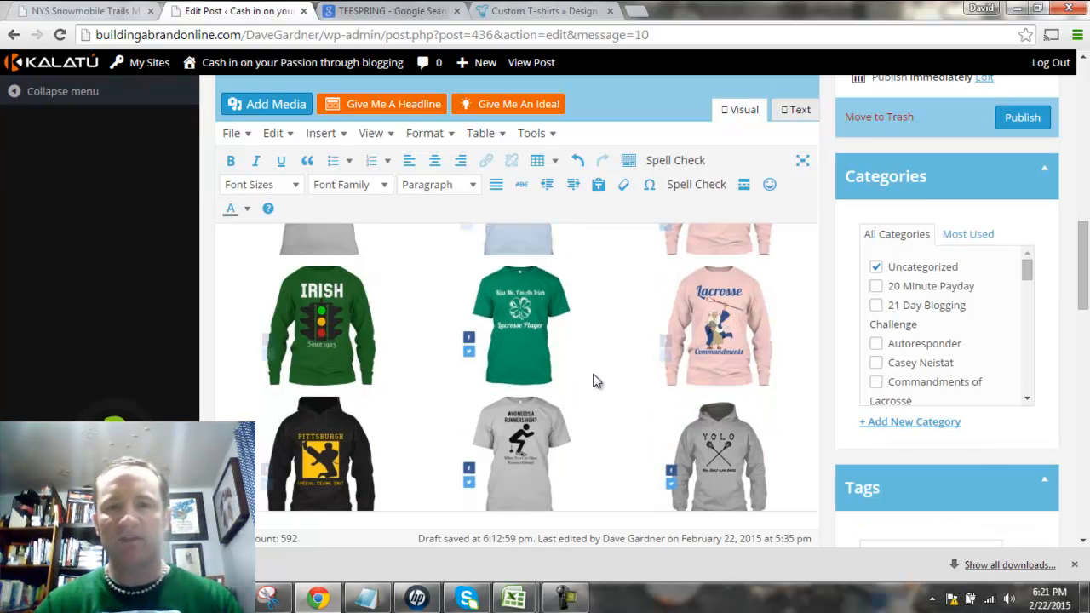
pyautogui.scroll(1, 594, 381)
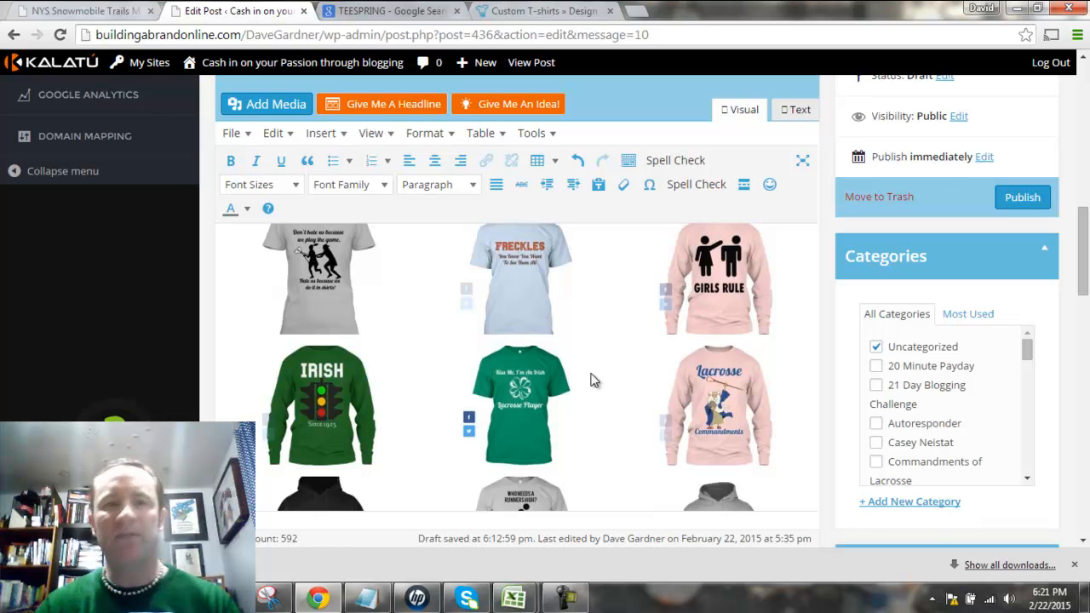
pyautogui.scroll(1, 594, 381)
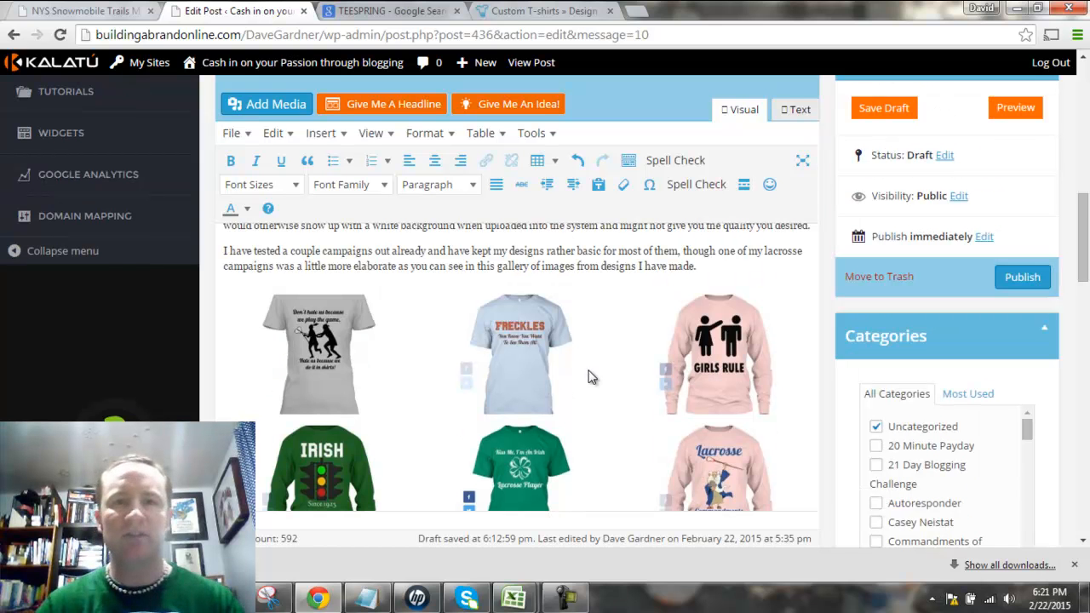
# Switch to the Teespring site, launch a new campaign, and examine the base cost of the blank Hanes Tagless Tee.
pyautogui.click(509, 10)
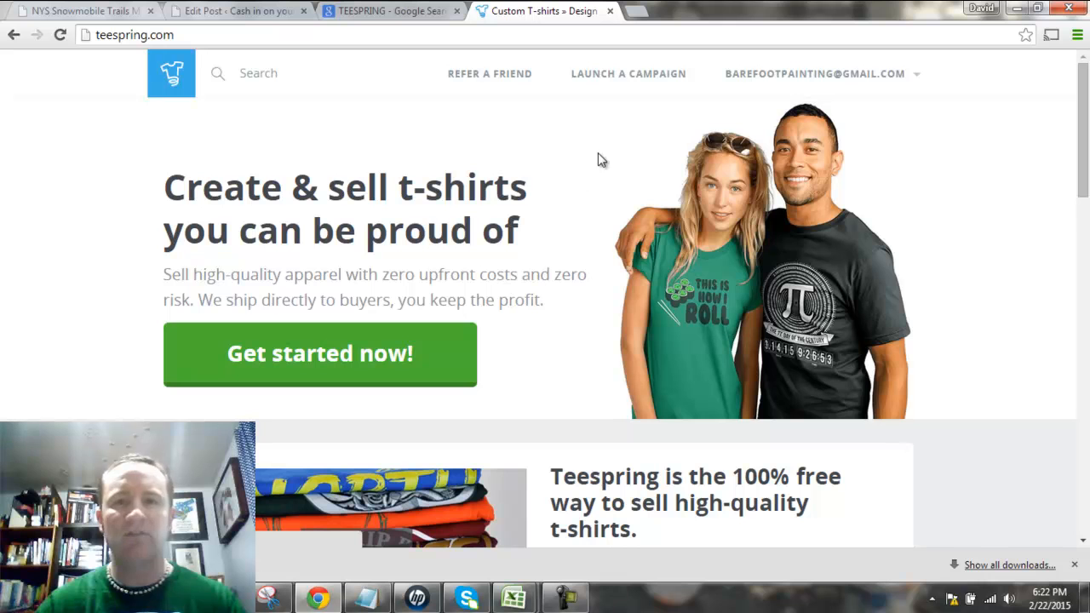
pyautogui.click(624, 78)
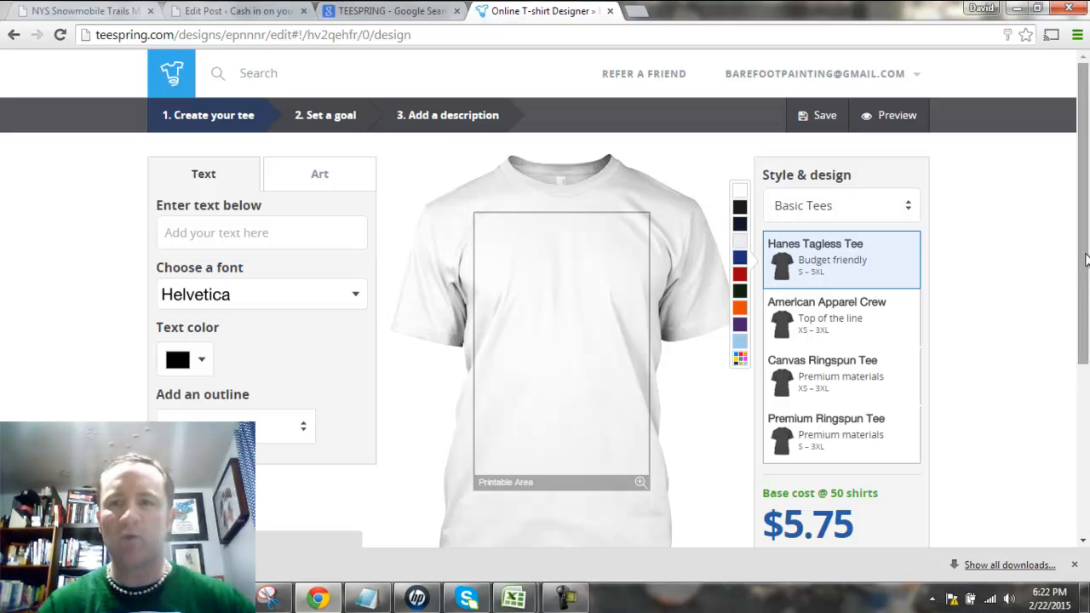
pyautogui.scroll(-1, 1085, 282)
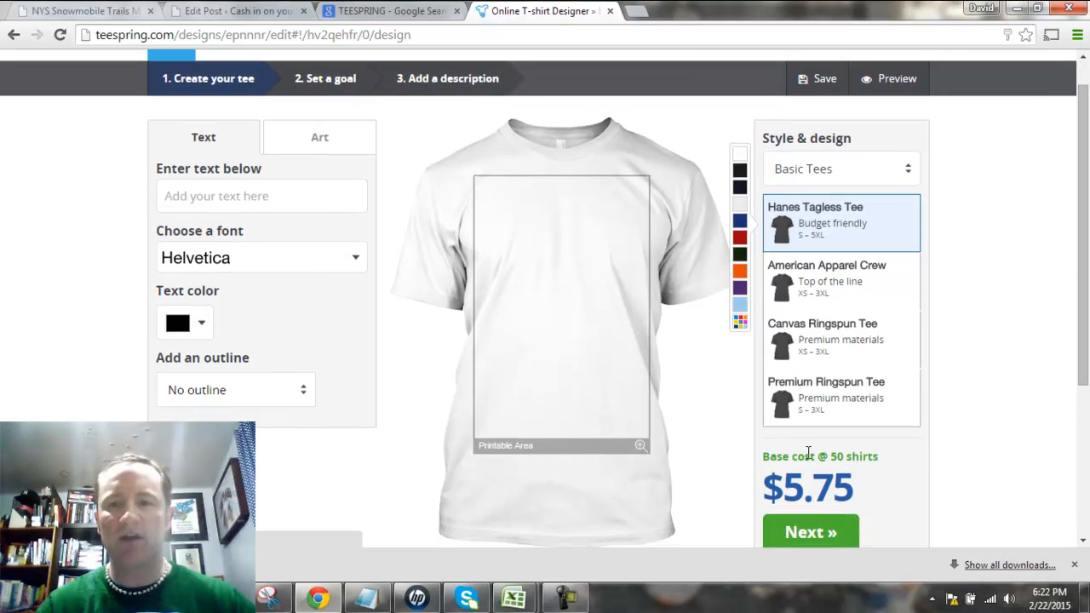
pyautogui.moveTo(769, 457); pyautogui.dragTo(881, 457)
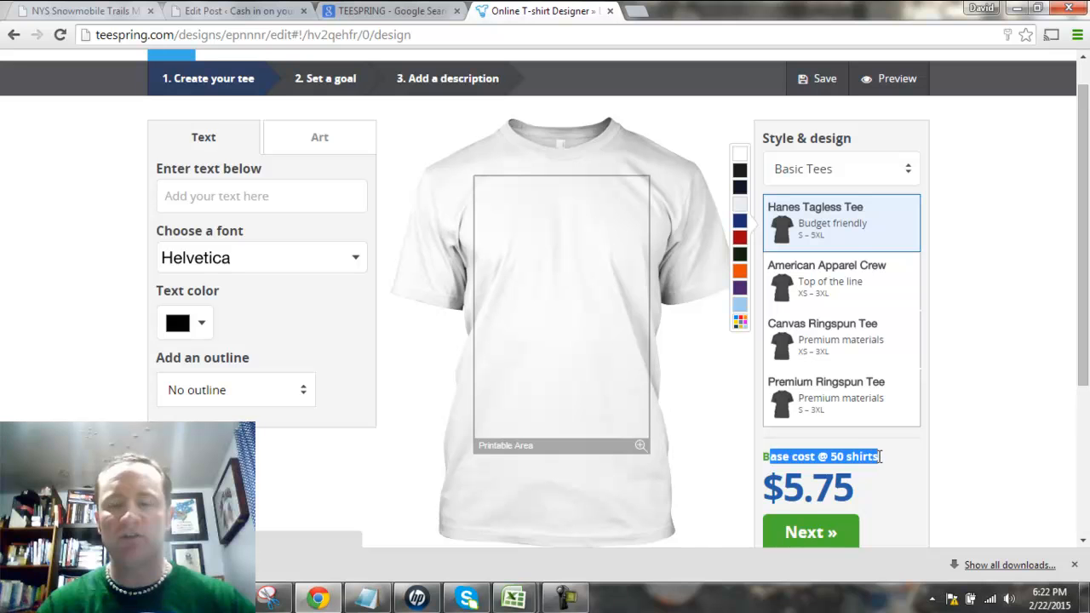
pyautogui.moveTo(1081, 312); pyautogui.dragTo(1086, 418)
pyautogui.scroll(3, 944, 473)
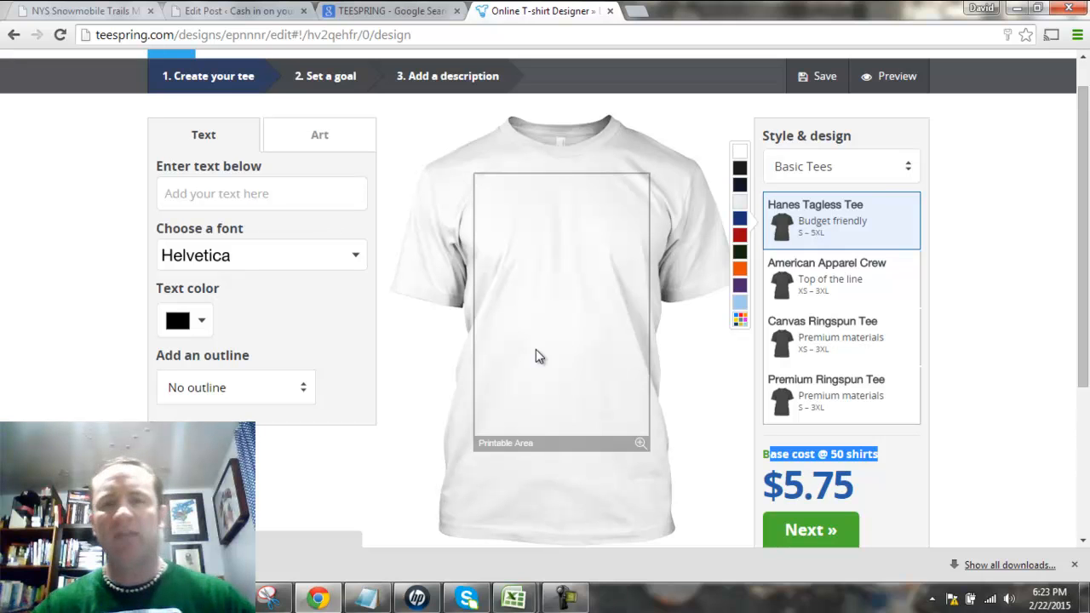
# Add the text "My First T-shirt" to the front of the shirt.
pyautogui.click(211, 192)
pyautogui.write('M')
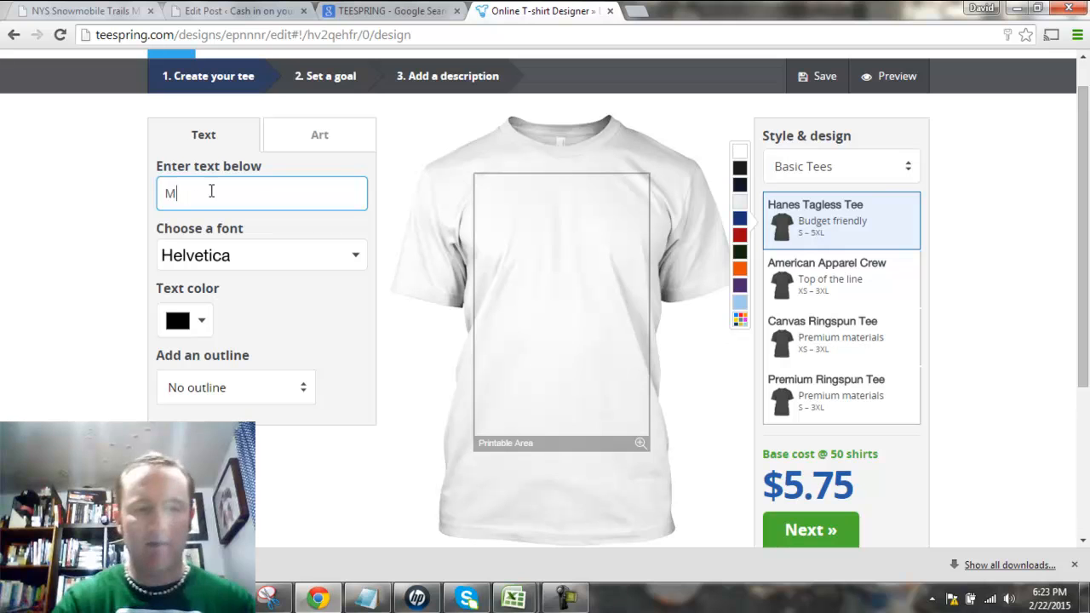
pyautogui.write('y First')
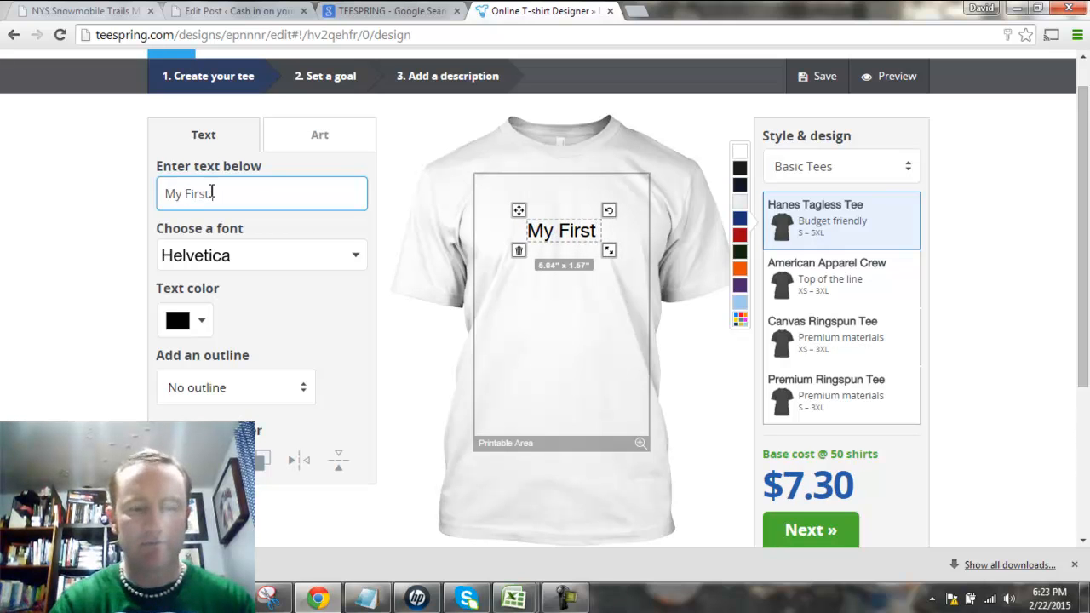
pyautogui.write(' T-shirt')
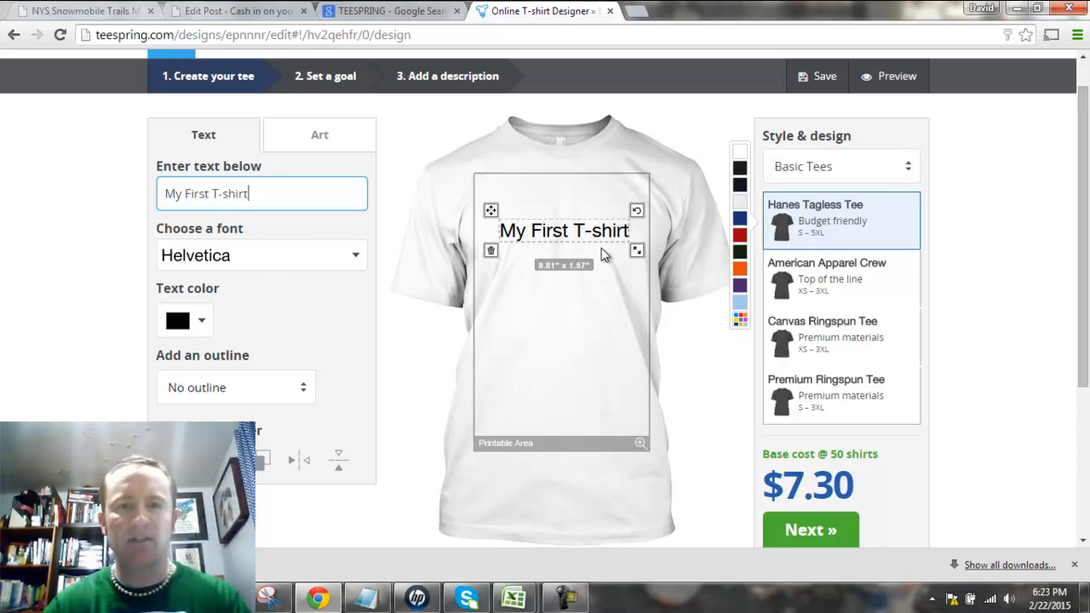
# Enlarge the shirt text to about 10.44" x 1.87" and position it inside the upper edge of the printable area.
pyautogui.moveTo(492, 210)
pyautogui.mouseDown()
pyautogui.moveTo(495, 299)
pyautogui.moveTo(494, 207)
pyautogui.mouseUp()
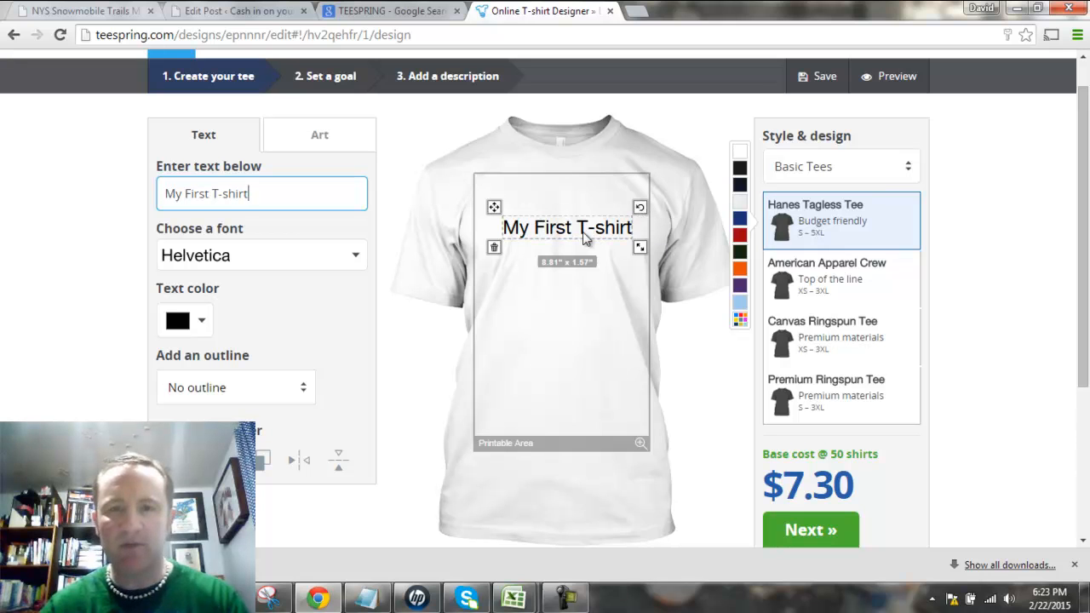
pyautogui.moveTo(641, 248); pyautogui.dragTo(656, 267)
pyautogui.moveTo(509, 214); pyautogui.dragTo(479, 193)
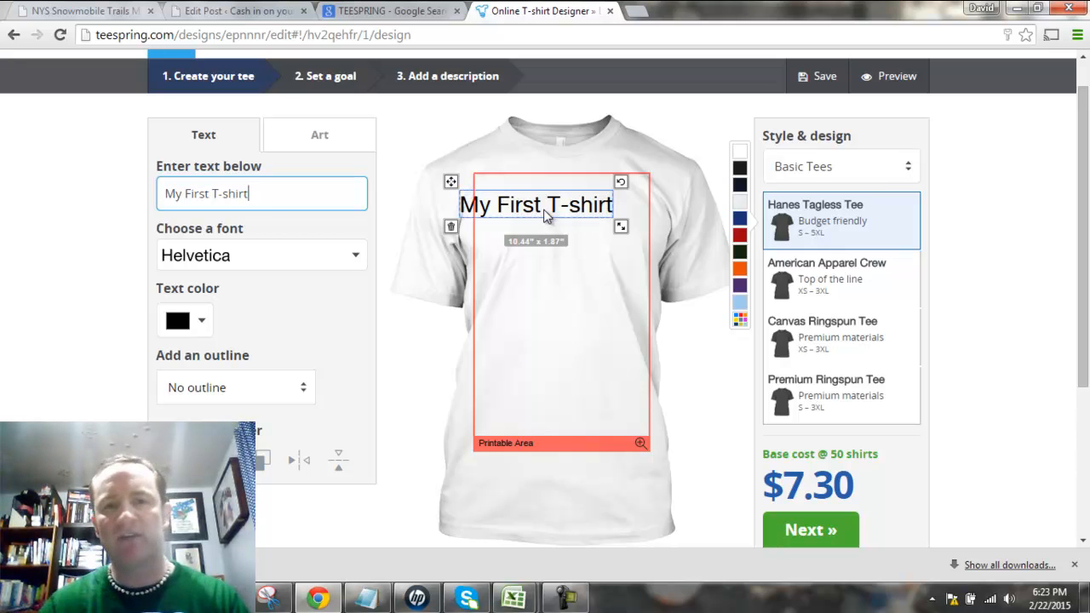
pyautogui.moveTo(451, 181); pyautogui.dragTo(477, 184)
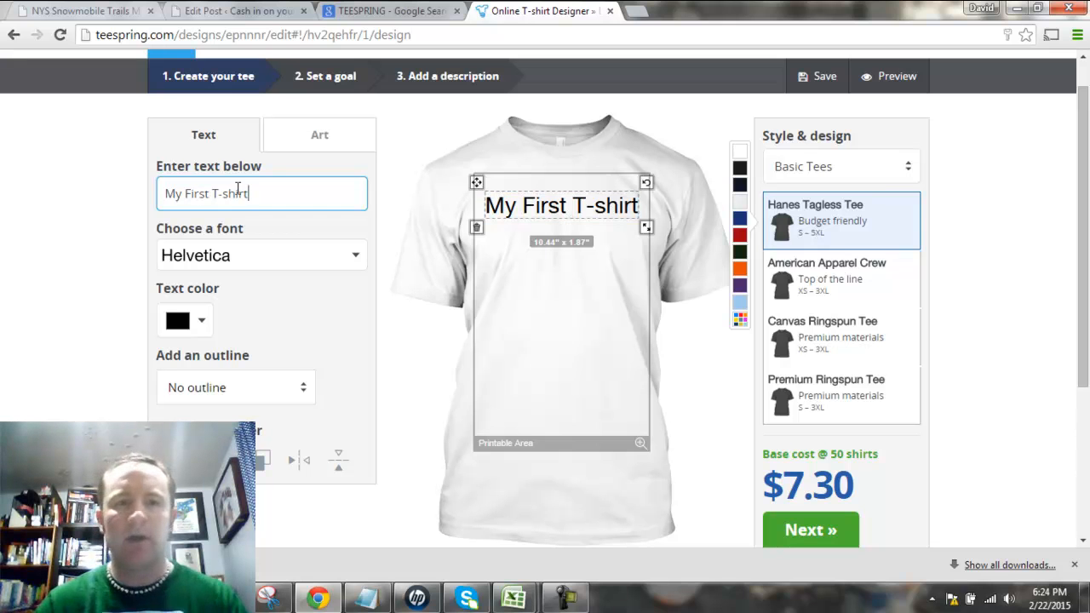
# Set the shirt text's font to Wasabi and shrink it to about 9.49" x 1.4" to fit the printable area.
pyautogui.click(260, 263)
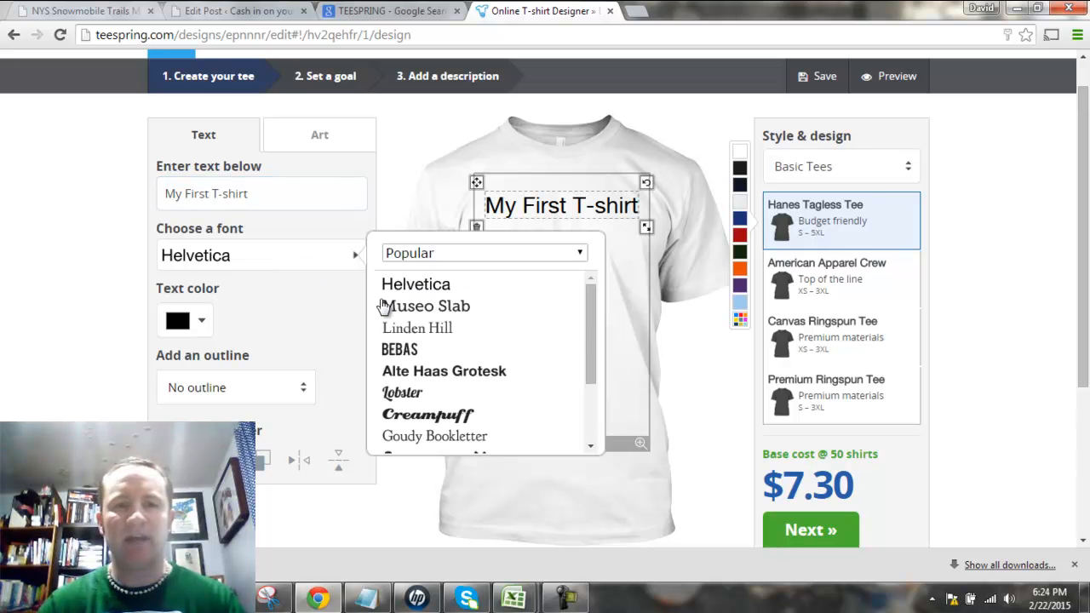
pyautogui.scroll(-5, 414, 339)
pyautogui.scroll(-2, 423, 338)
pyautogui.scroll(6, 431, 318)
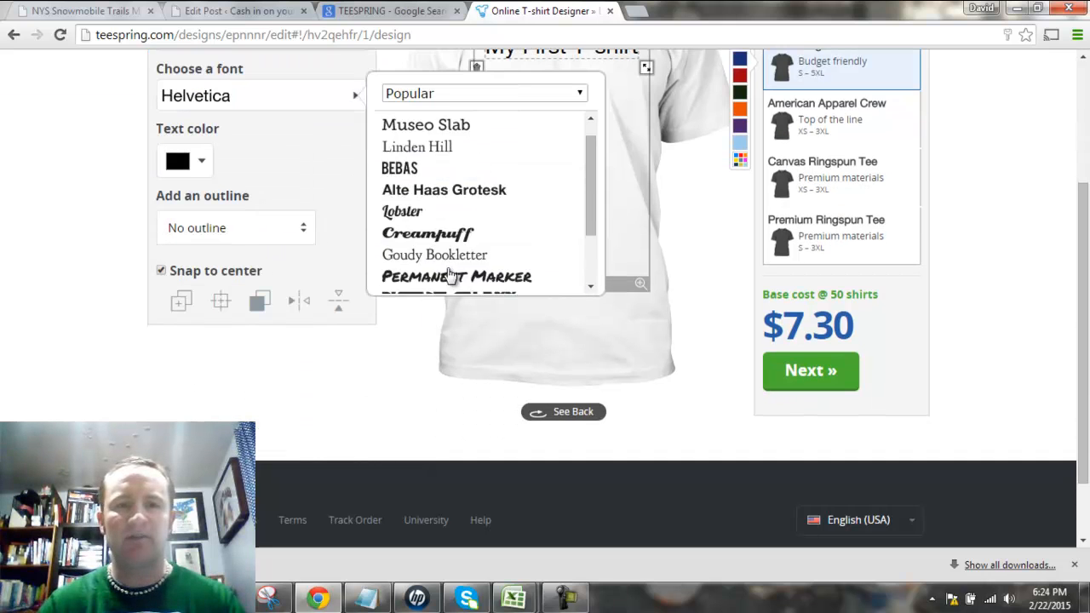
pyautogui.scroll(-1, 449, 234)
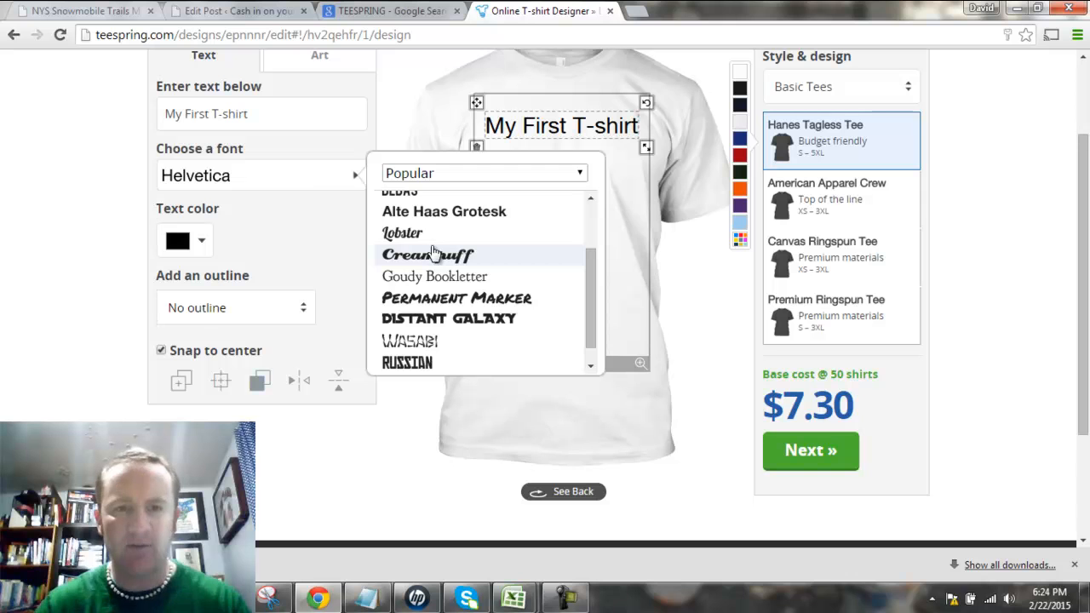
pyautogui.click(424, 348)
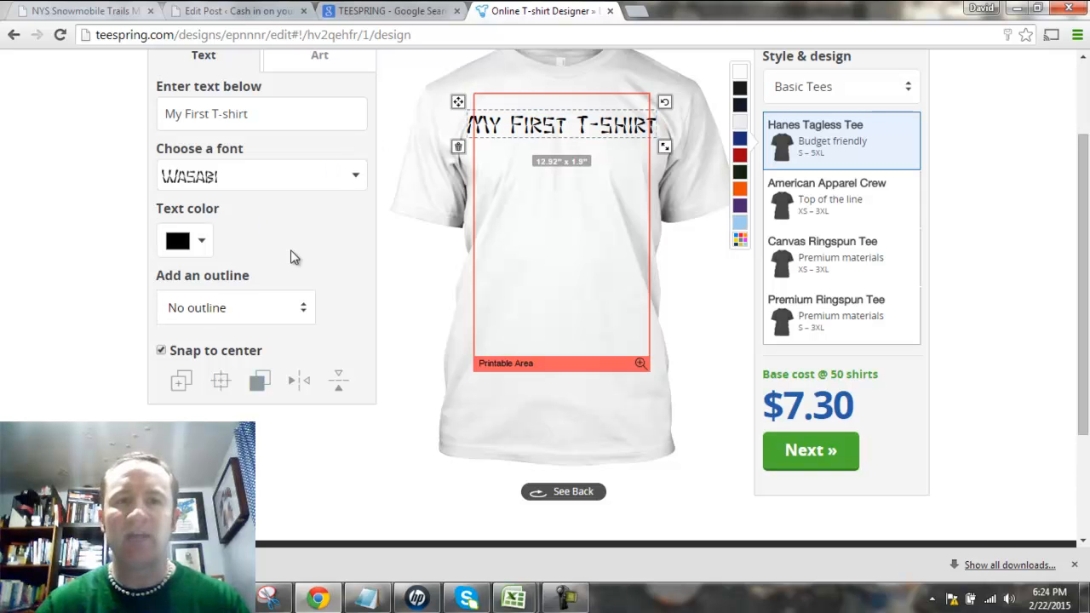
pyautogui.moveTo(665, 147); pyautogui.dragTo(641, 146)
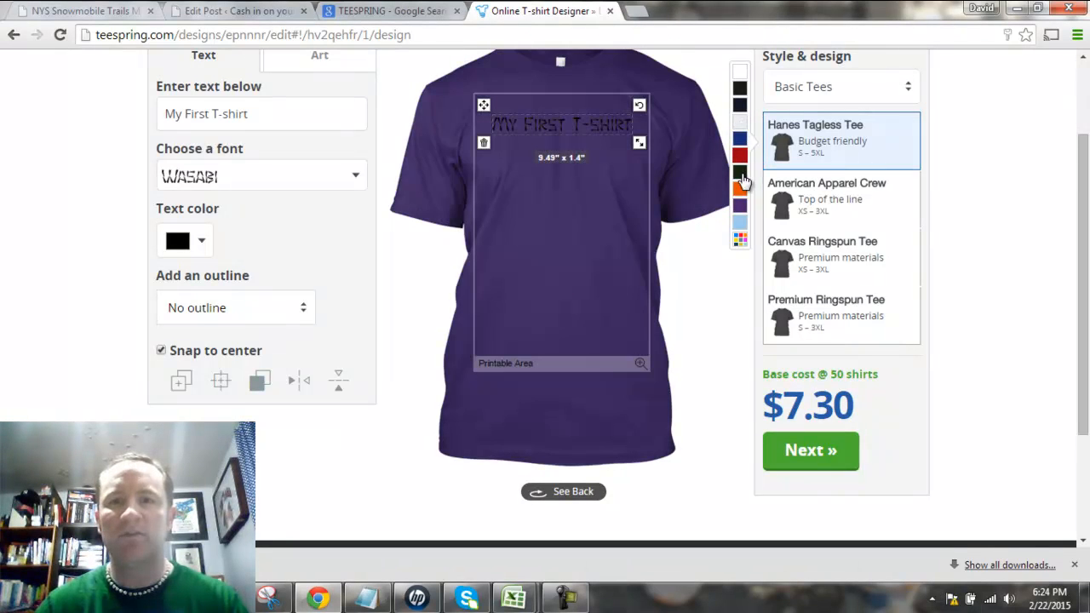
# Set the shirt color to black and the "My First T-shirt" text color to golden yellow.
pyautogui.click(740, 91)
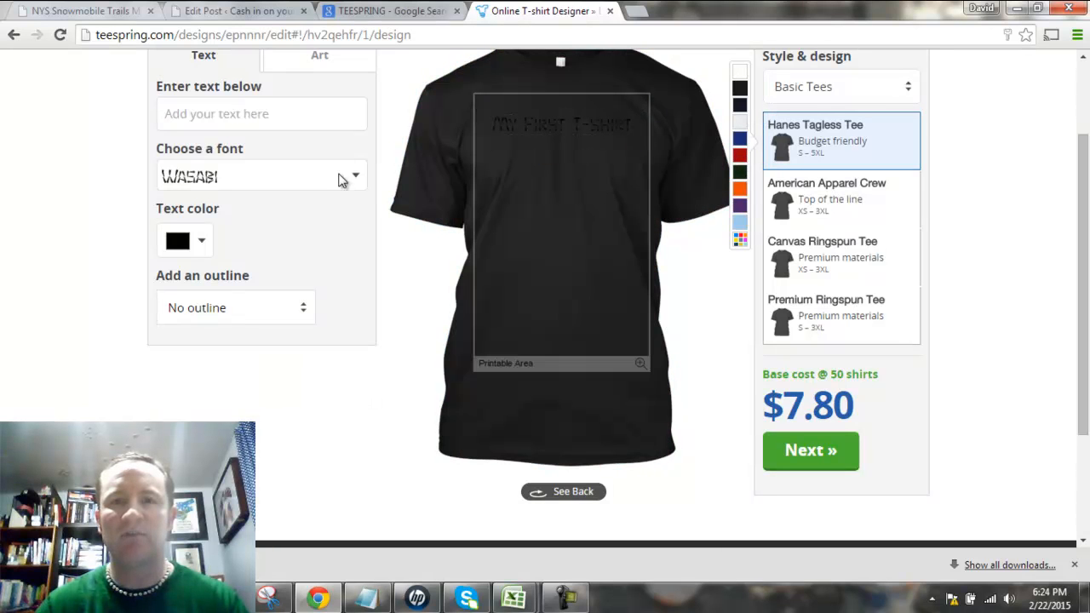
pyautogui.click(504, 135)
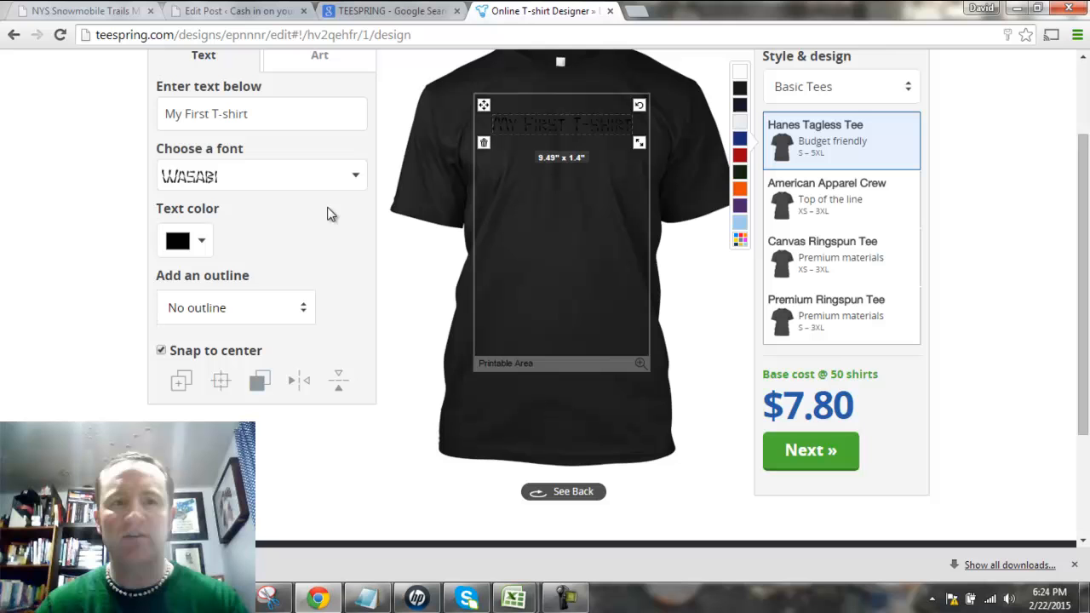
pyautogui.click(202, 243)
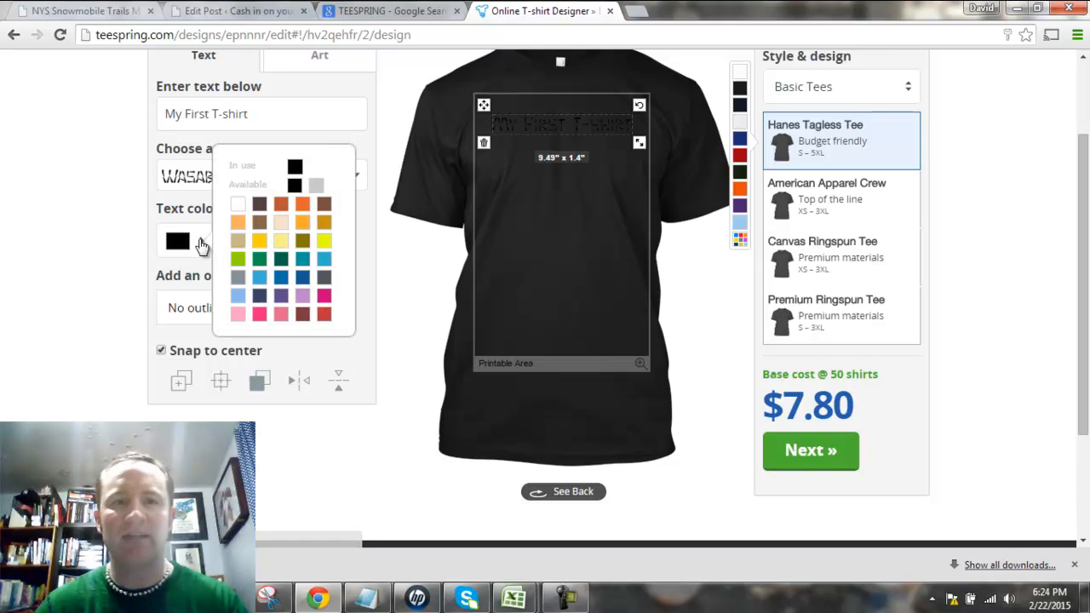
pyautogui.click(263, 246)
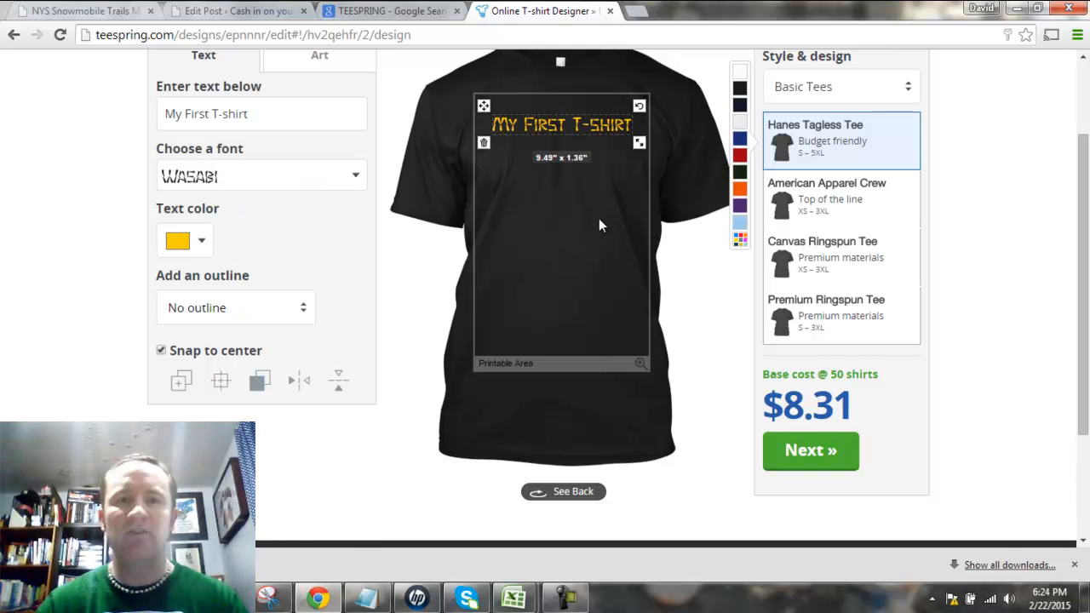
# Try the Lobster font on the shirt text and change the font to Creampuff.
pyautogui.click(254, 183)
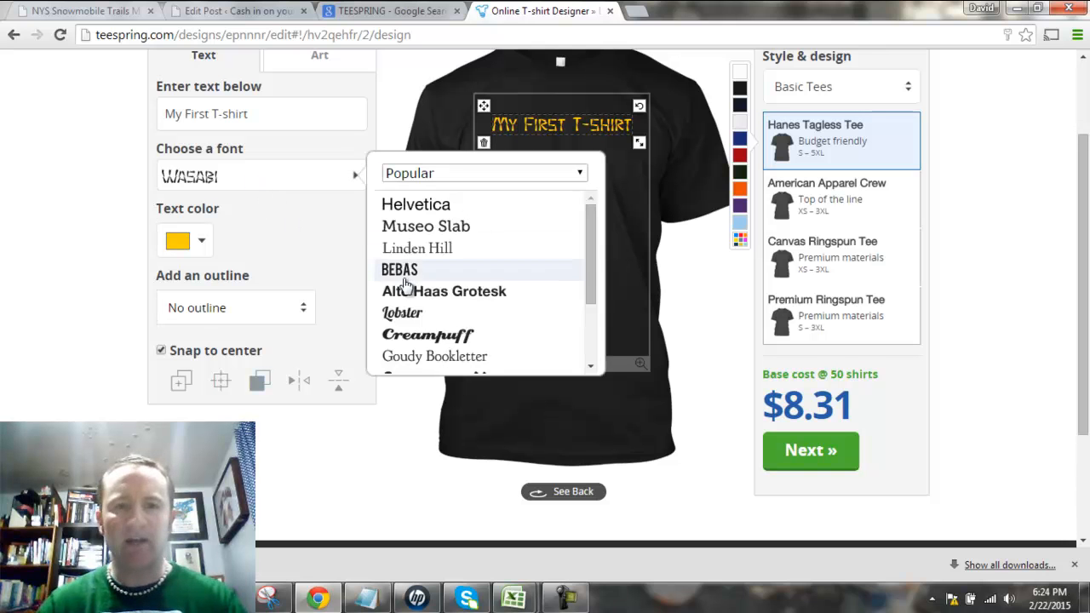
pyautogui.click(407, 315)
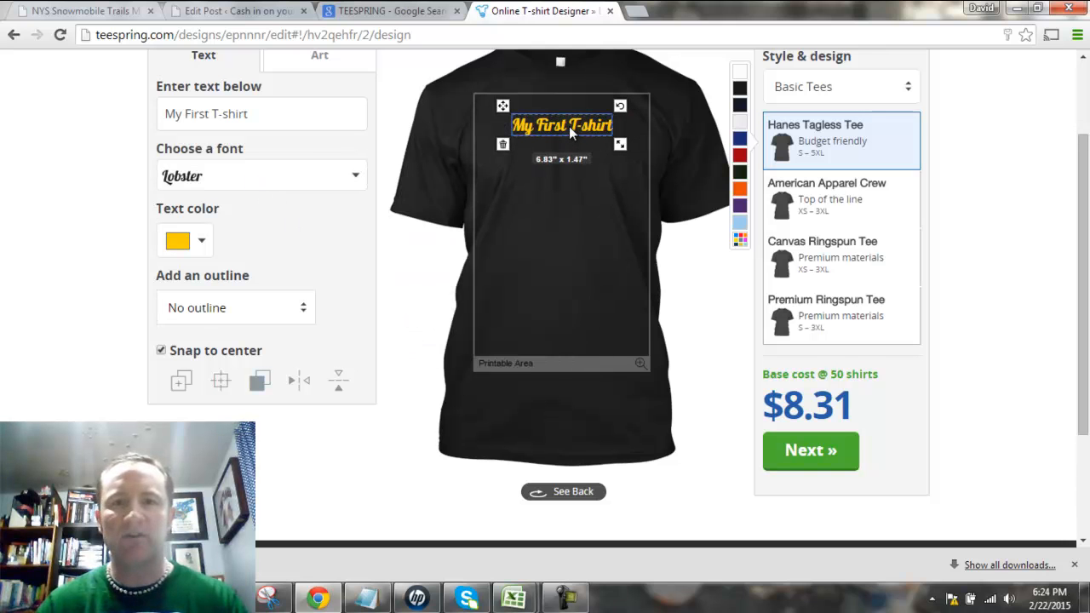
pyautogui.click(229, 183)
pyautogui.click(417, 337)
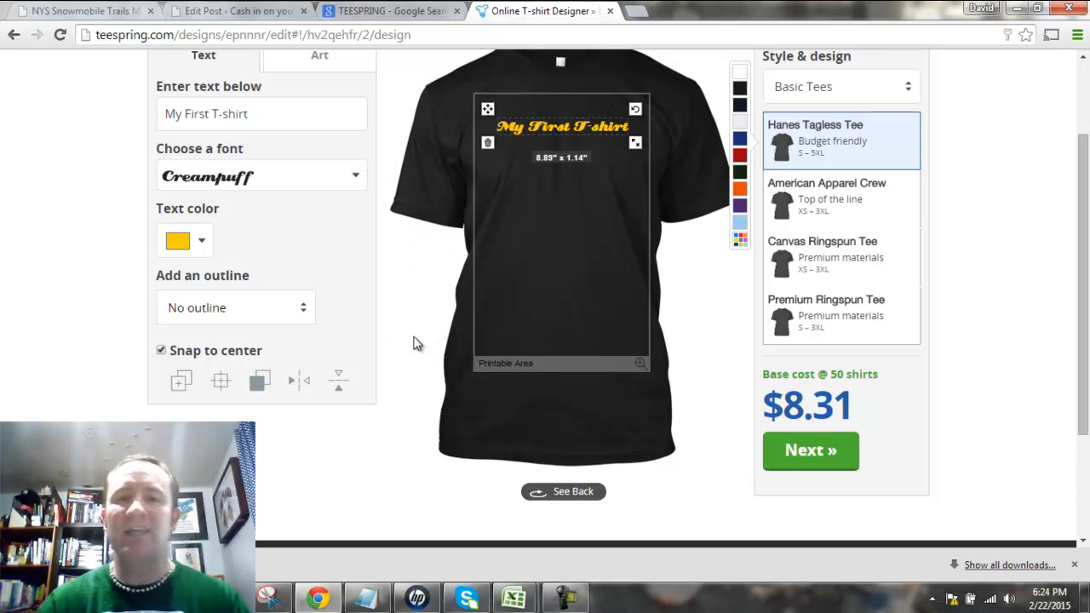
# Change the font of the "My First T-shirt" text to Permanent Marker.
pyautogui.click(282, 184)
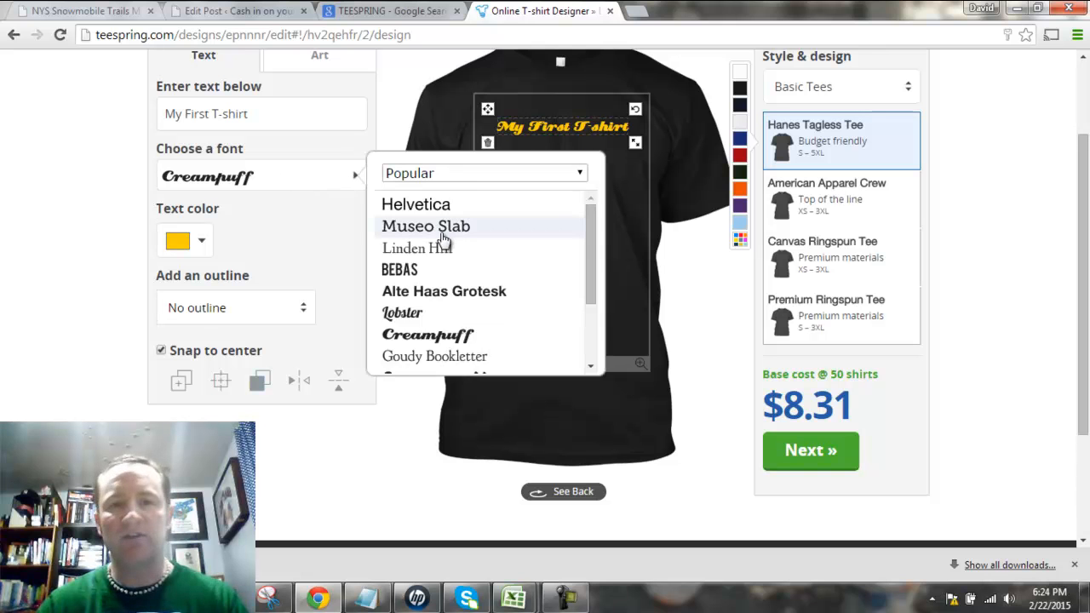
pyautogui.moveTo(591, 238); pyautogui.dragTo(585, 304)
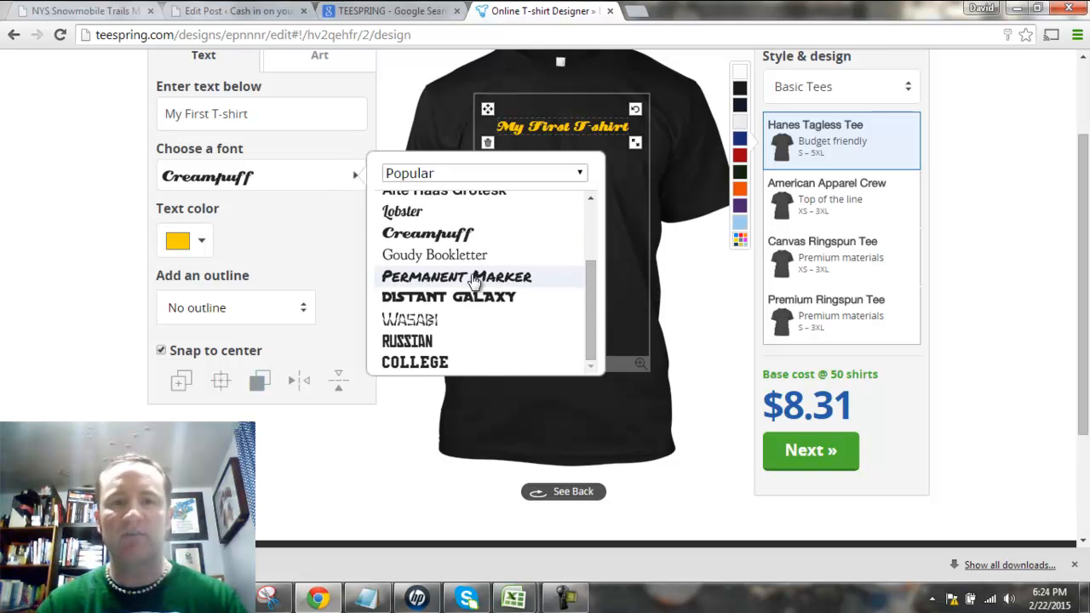
pyautogui.click(421, 278)
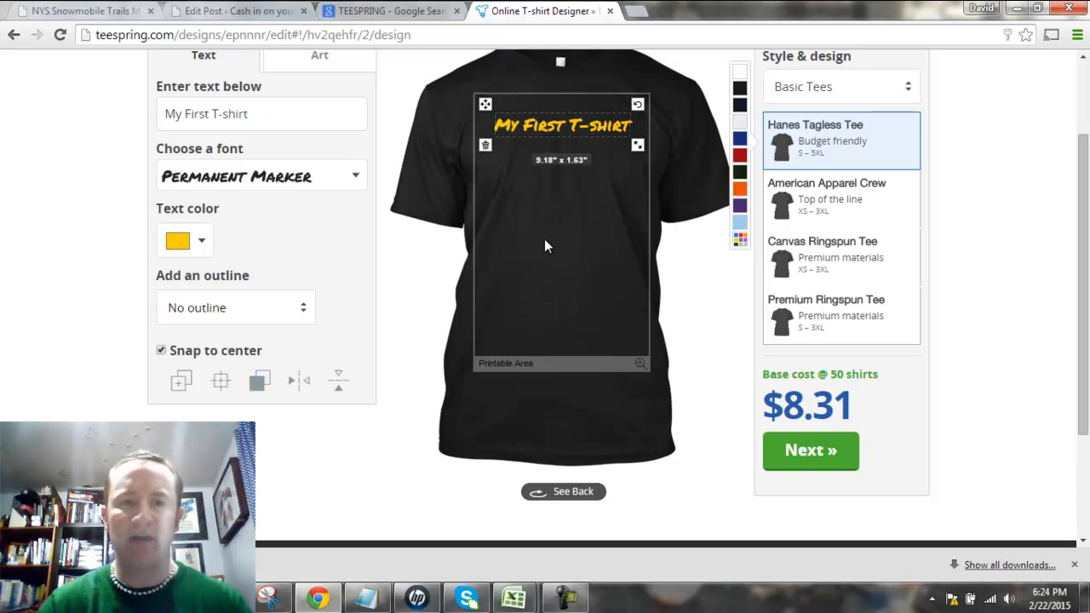
# Add a second text "Is Awesome", enlarge it to about 9.33" x 2.33" and center it near the lower edge of the printable area.
pyautogui.scroll(2, 257, 213)
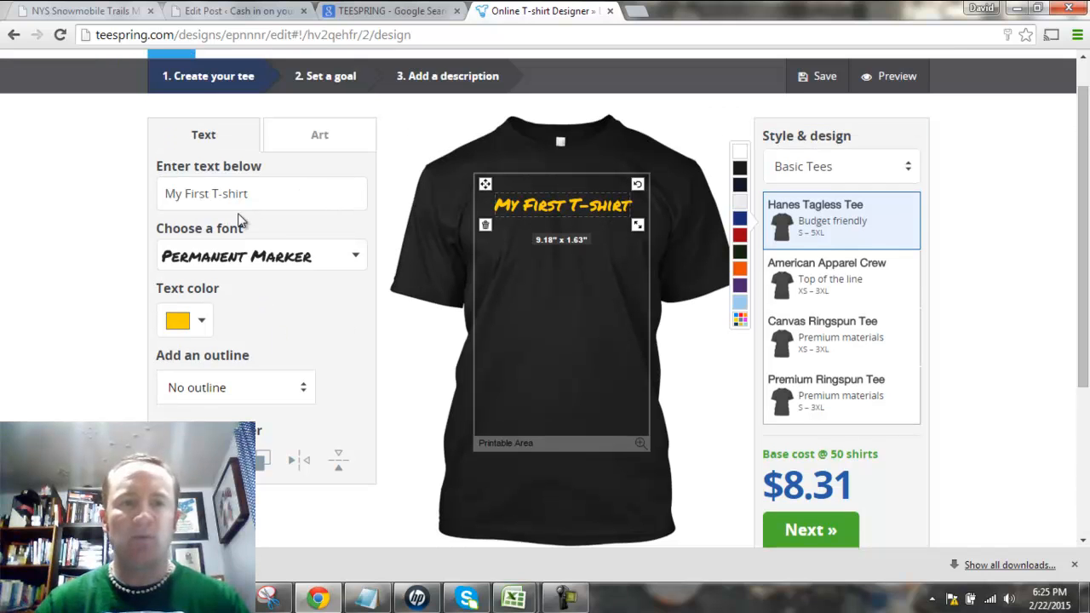
pyautogui.click(540, 295)
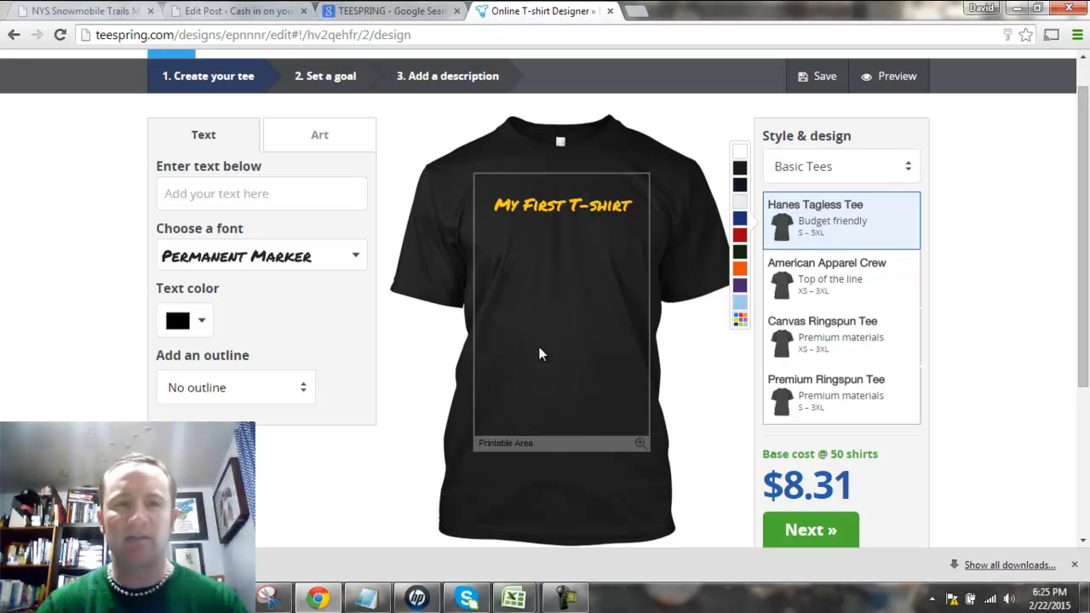
pyautogui.click(199, 193)
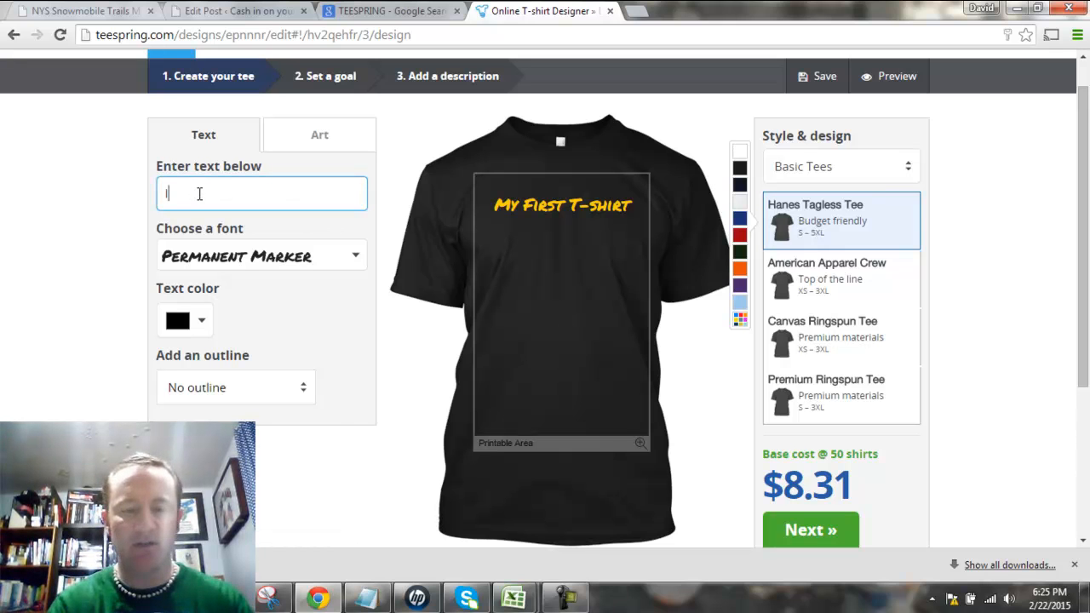
pyautogui.write('Is Awesome')
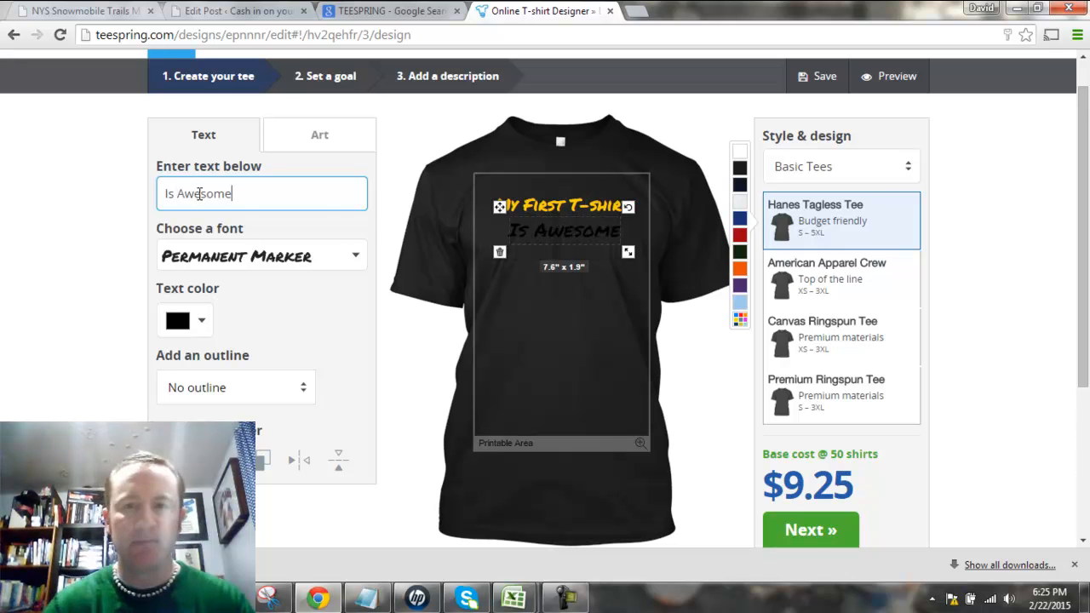
pyautogui.moveTo(580, 229); pyautogui.dragTo(552, 367)
pyautogui.moveTo(606, 391)
pyautogui.mouseDown()
pyautogui.moveTo(647, 407)
pyautogui.moveTo(615, 397)
pyautogui.mouseUp()
pyautogui.moveTo(524, 363); pyautogui.dragTo(549, 388)
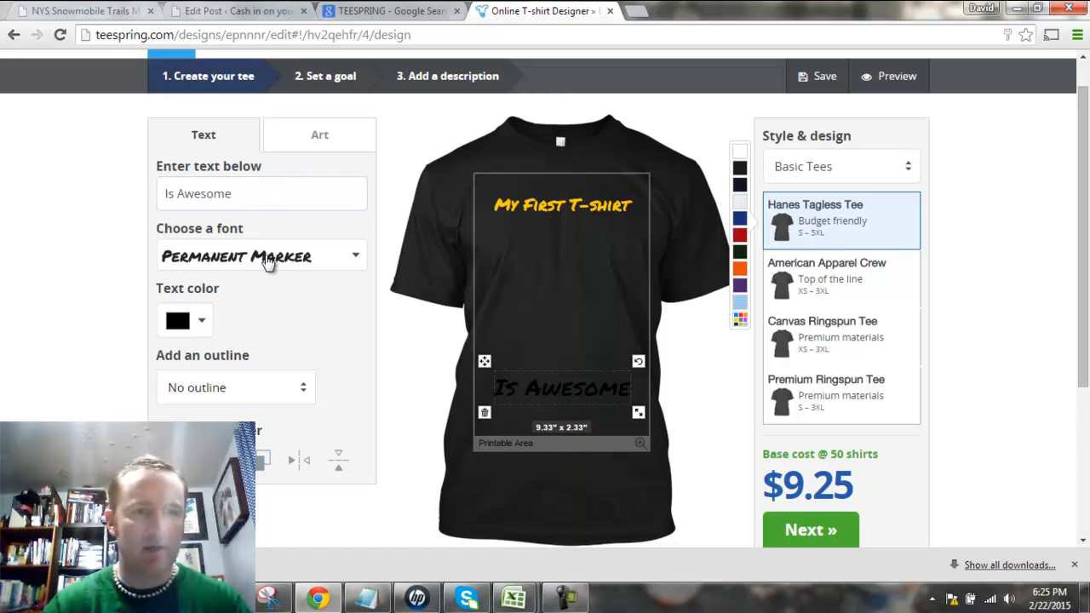
# Set the "Is Awesome" text to the Linden Hill font and a light cream color.
pyautogui.click(268, 255)
pyautogui.click(221, 315)
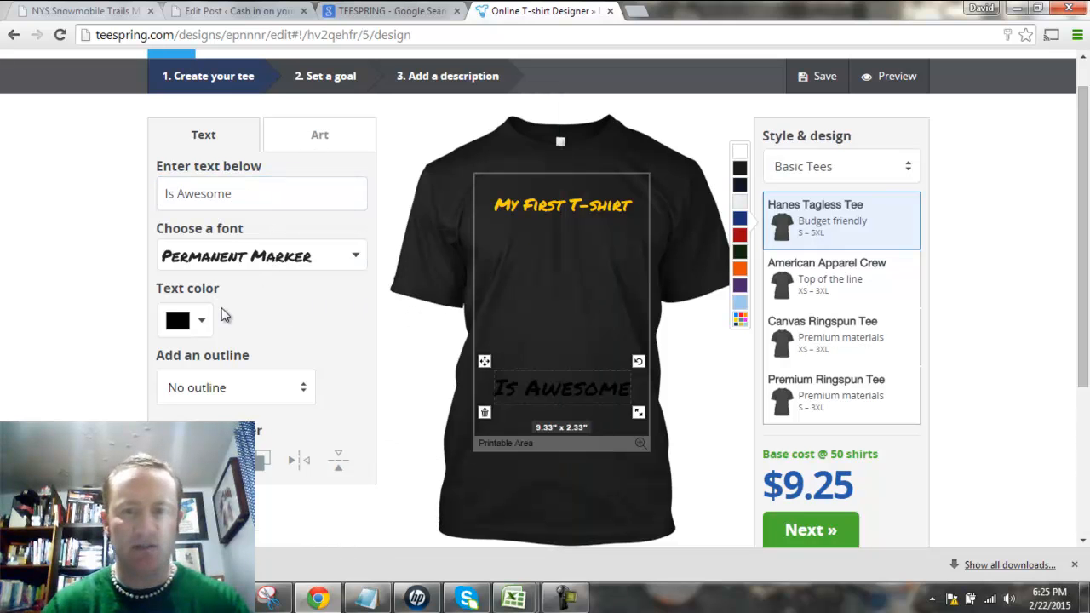
pyautogui.click(204, 323)
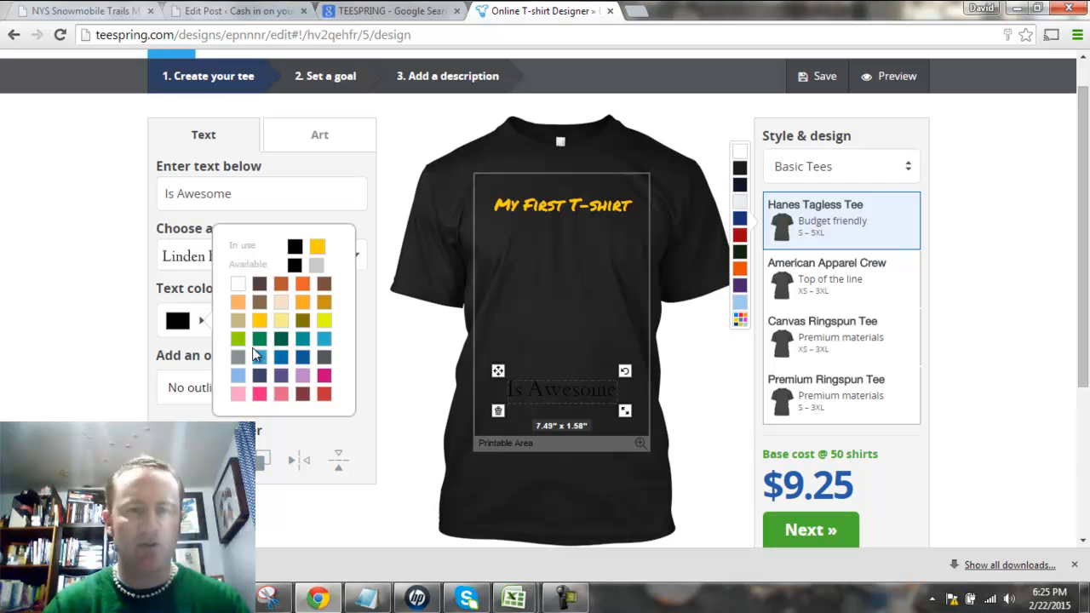
pyautogui.click(282, 304)
pyautogui.click(558, 317)
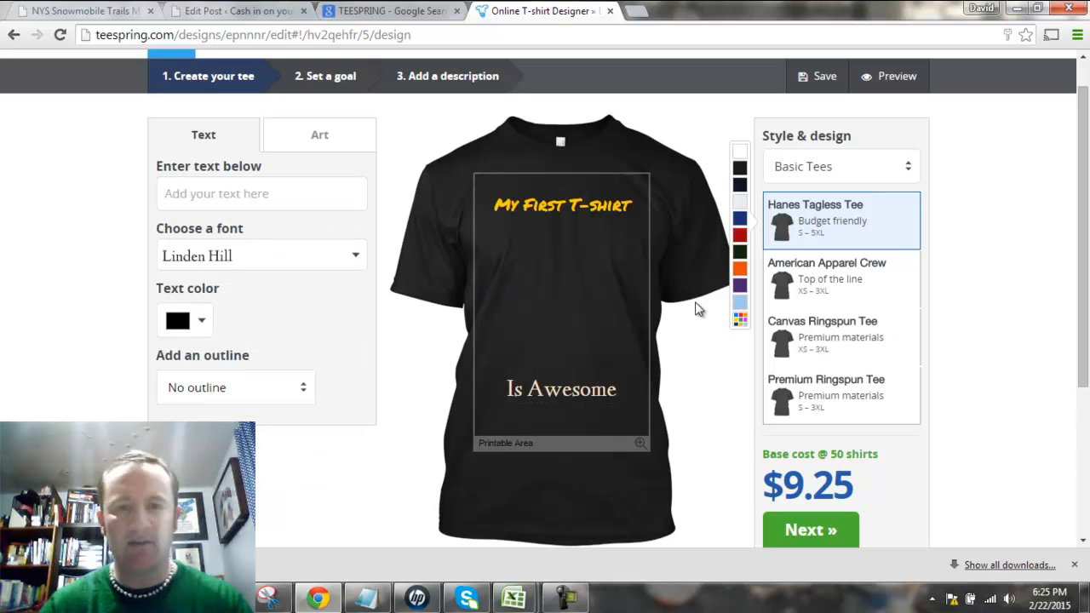
# Browse the art library and add the standing deer drawing to the shirt.
pyautogui.click(320, 144)
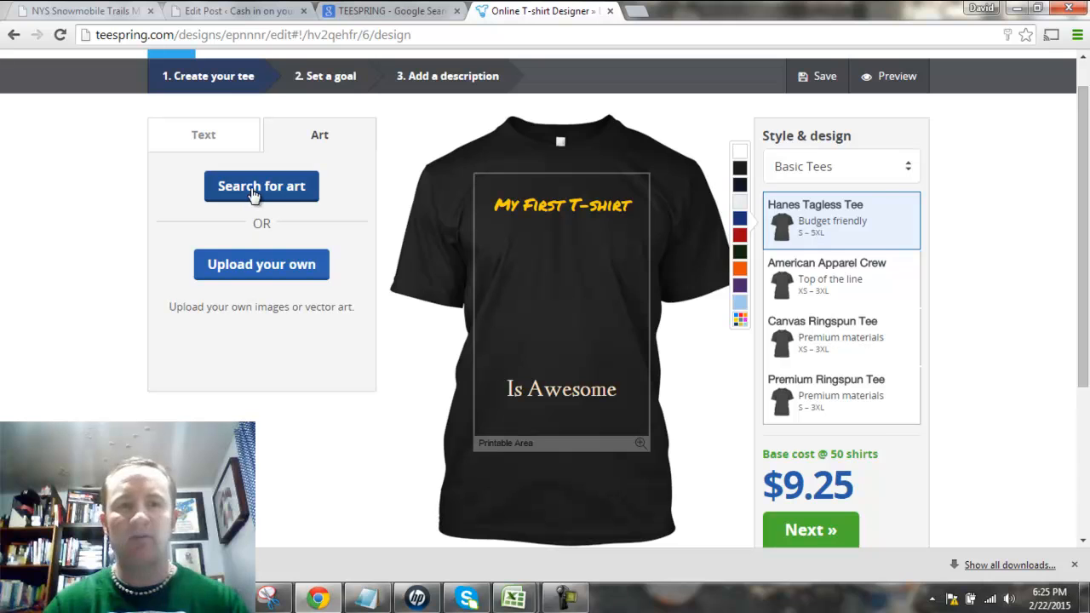
pyautogui.click(253, 194)
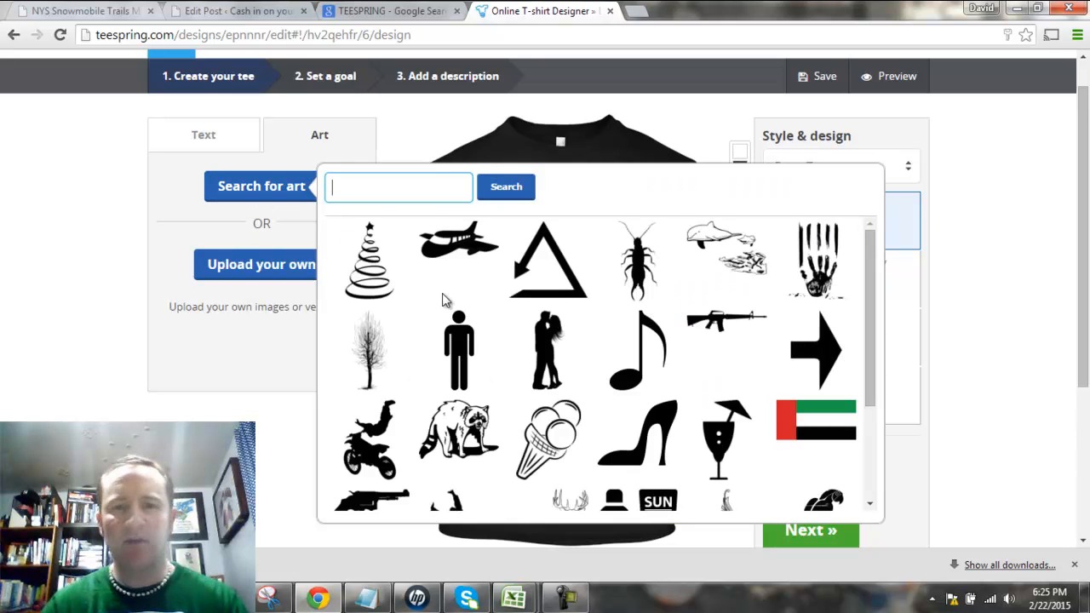
pyautogui.scroll(-3, 615, 308)
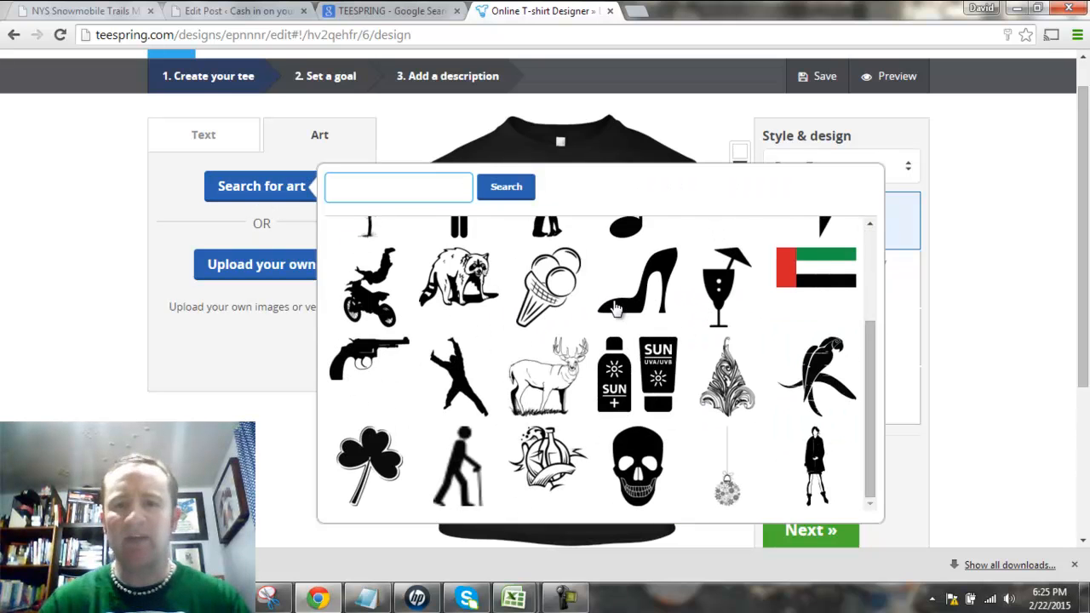
pyautogui.scroll(1, 615, 308)
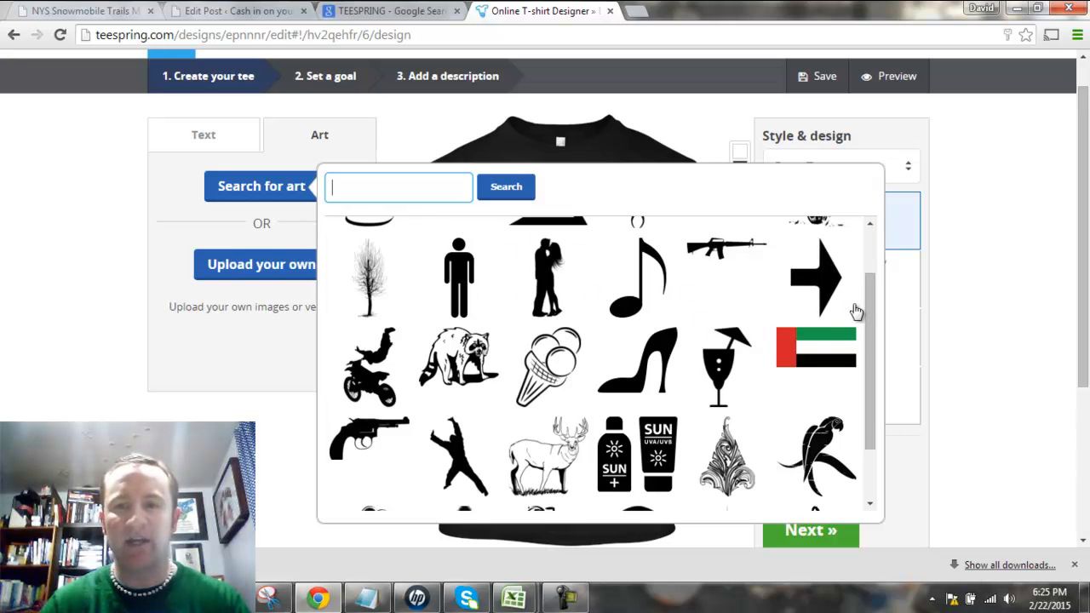
pyautogui.moveTo(875, 333); pyautogui.dragTo(874, 382)
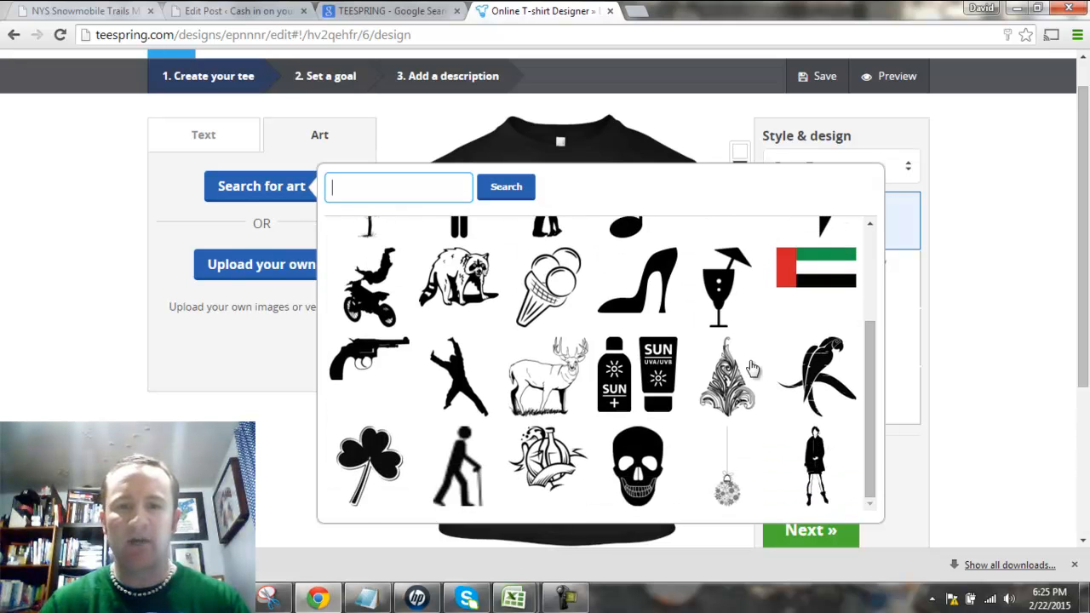
pyautogui.click(549, 375)
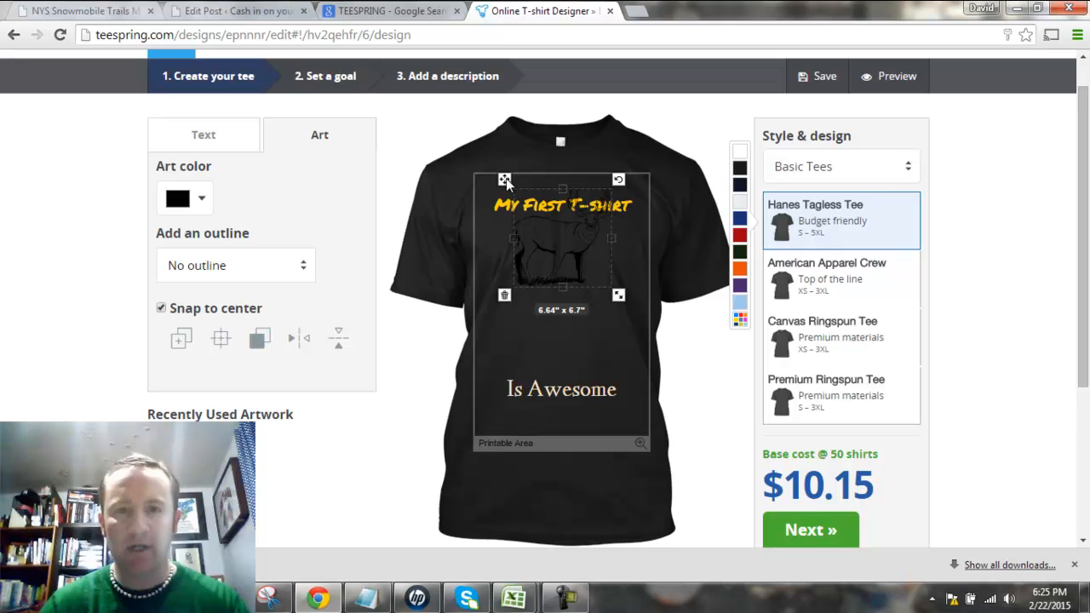
# Center the deer between the two text lines and enlarge it to about 9.42" x 9.5".
pyautogui.moveTo(507, 247); pyautogui.dragTo(507, 314)
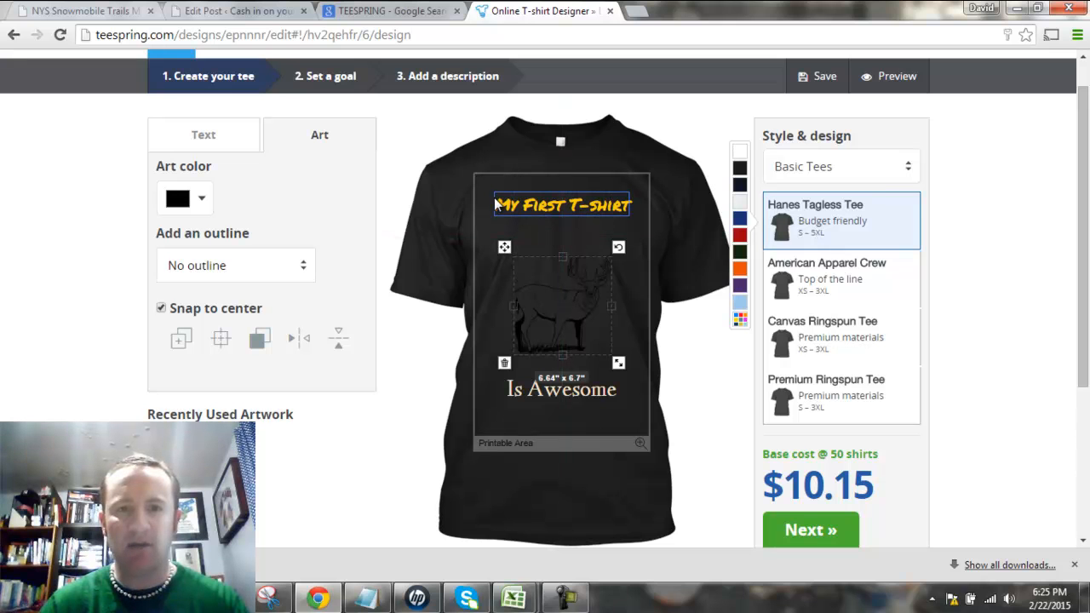
pyautogui.moveTo(623, 364); pyautogui.dragTo(648, 385)
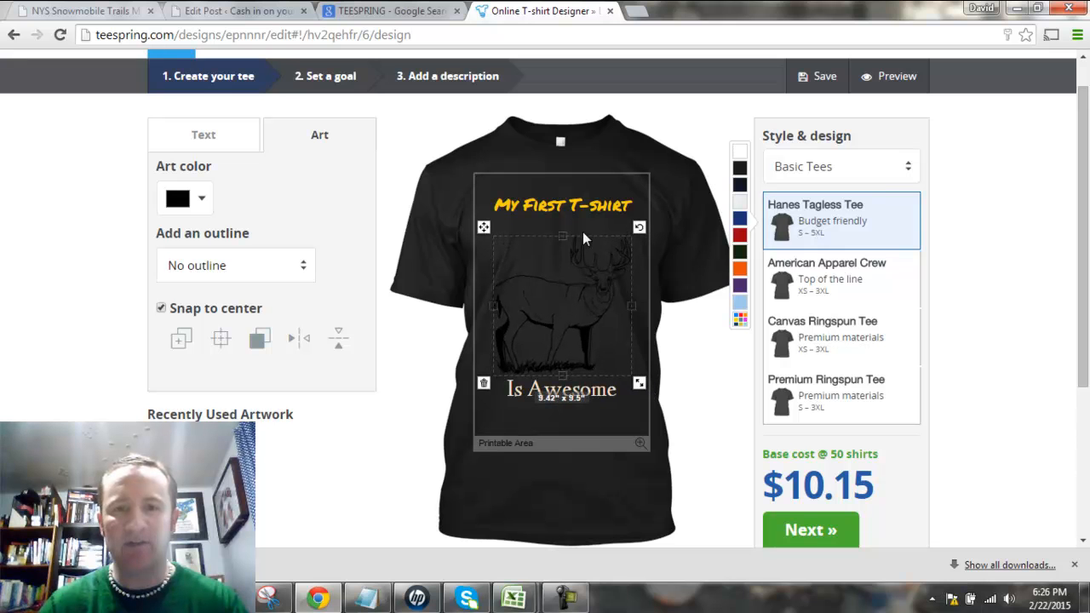
pyautogui.moveTo(484, 216); pyautogui.dragTo(484, 218)
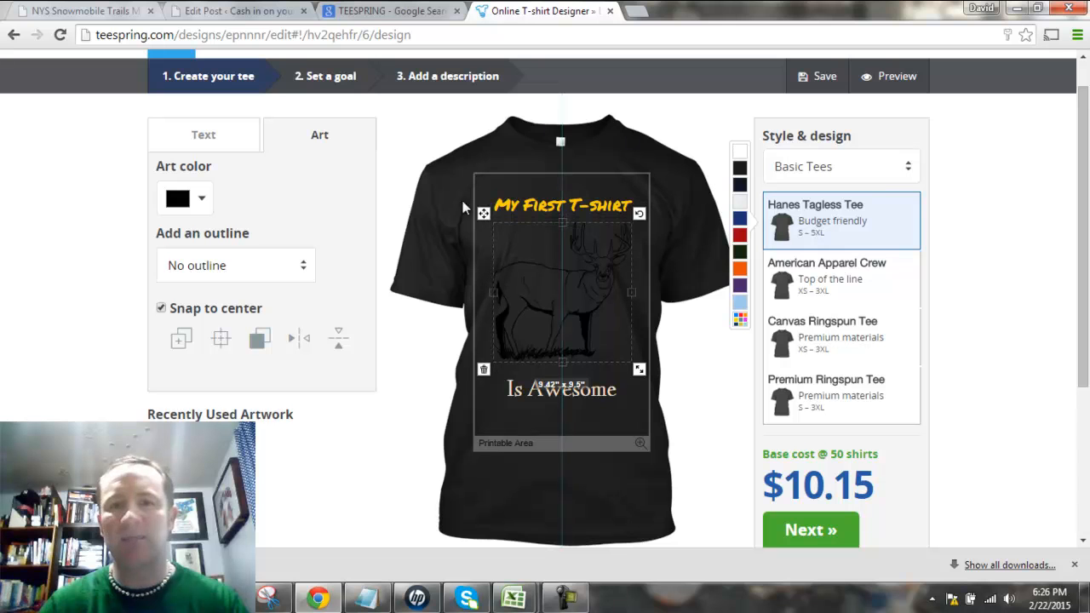
# Try light blue as the shirt color and change the shirt to orange.
pyautogui.click(740, 303)
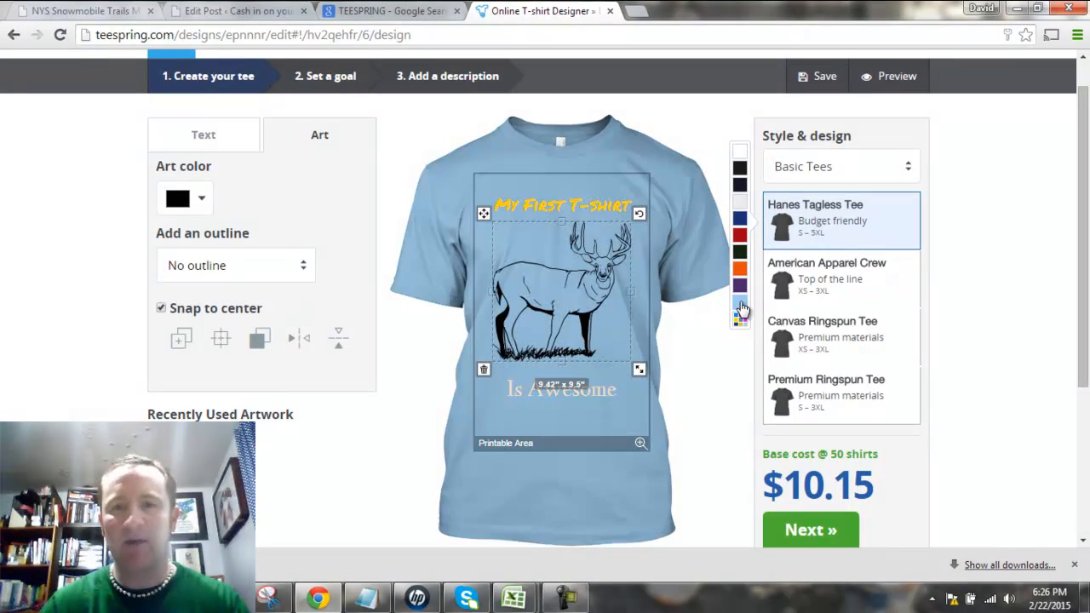
pyautogui.click(741, 271)
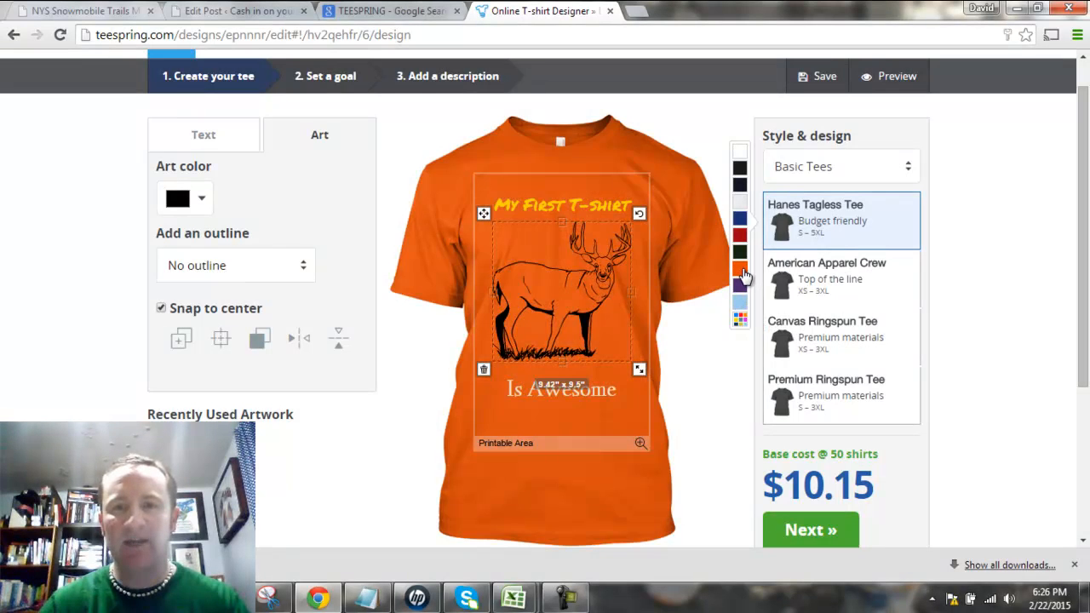
pyautogui.click(748, 279)
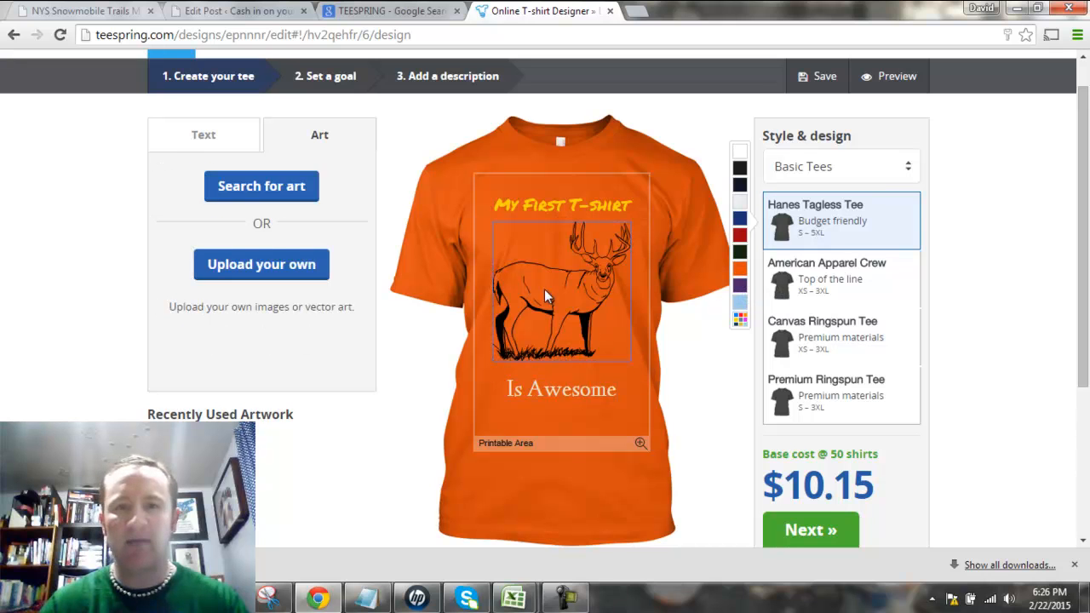
# Change the color of the "My First T-shirt" text to black.
pyautogui.click(555, 205)
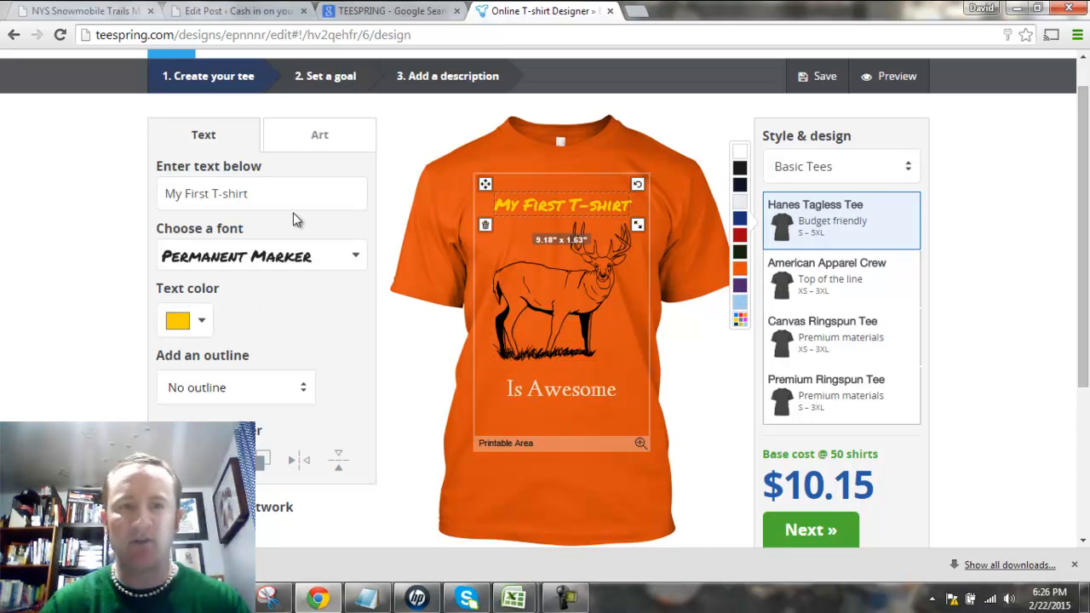
pyautogui.click(201, 325)
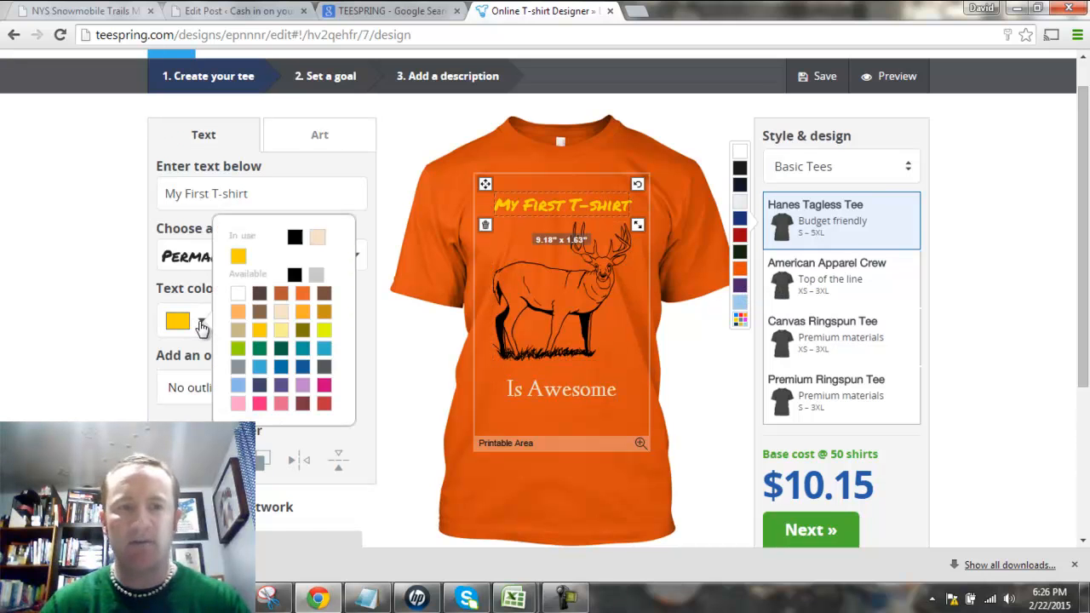
pyautogui.click(295, 274)
# Try brown on the "Is Awesome" text and set its color to black.
pyautogui.click(558, 393)
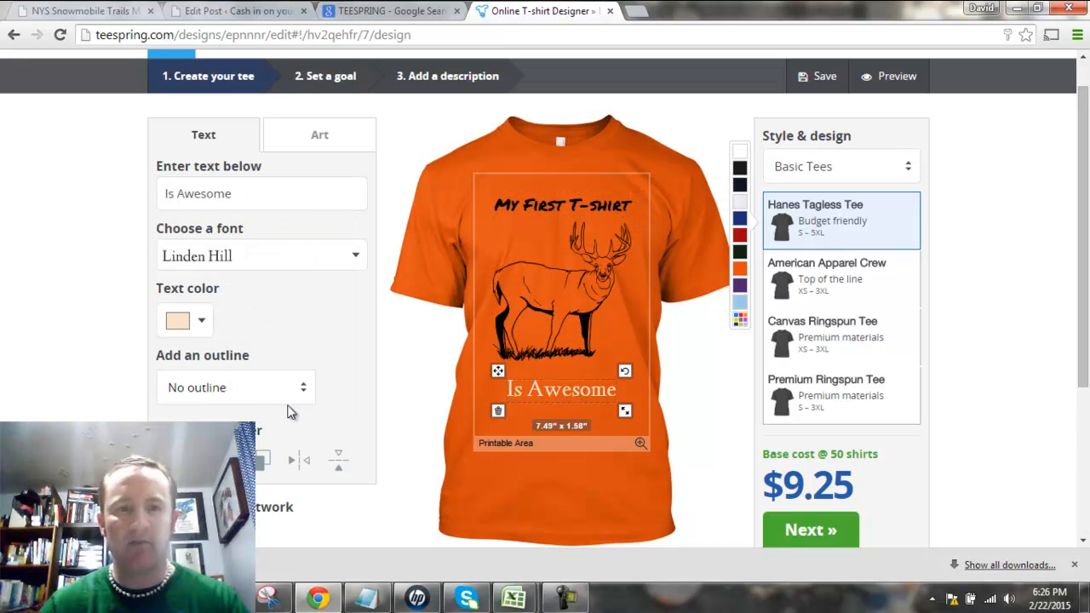
pyautogui.click(201, 321)
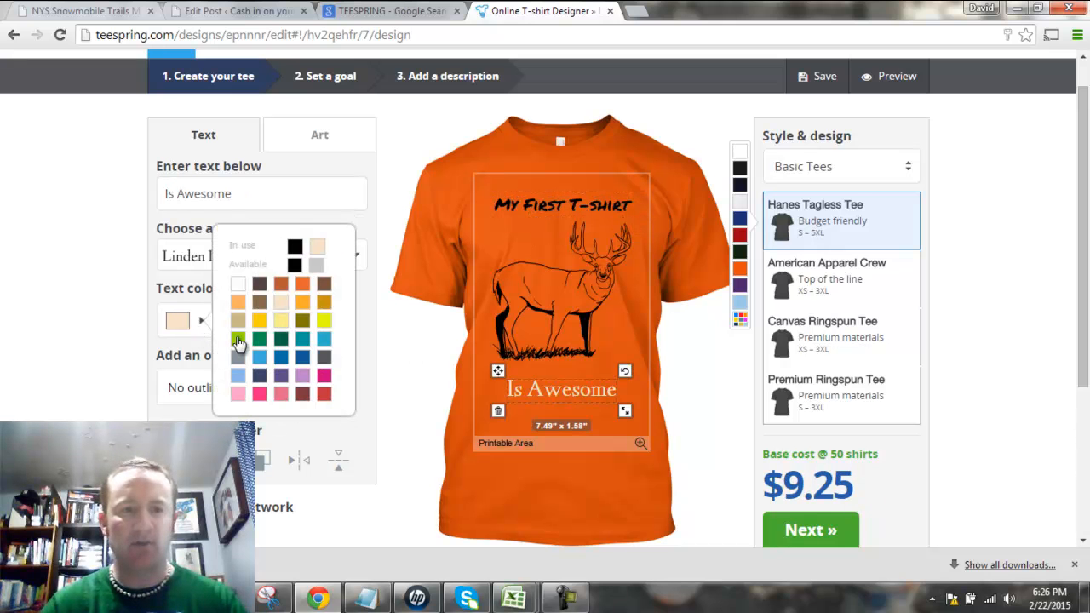
pyautogui.click(328, 288)
pyautogui.click(192, 322)
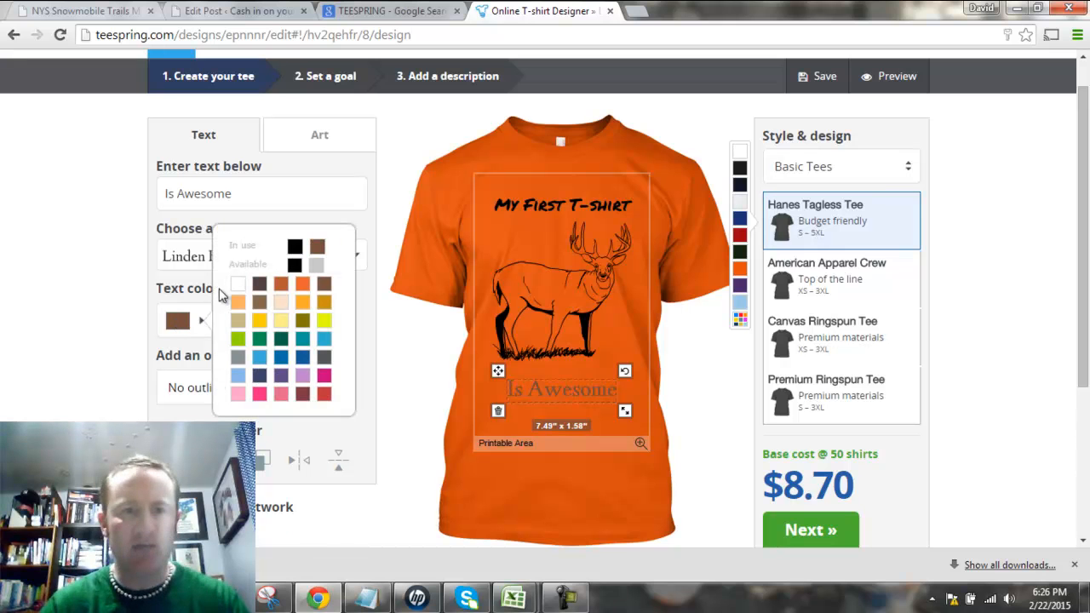
pyautogui.click(315, 249)
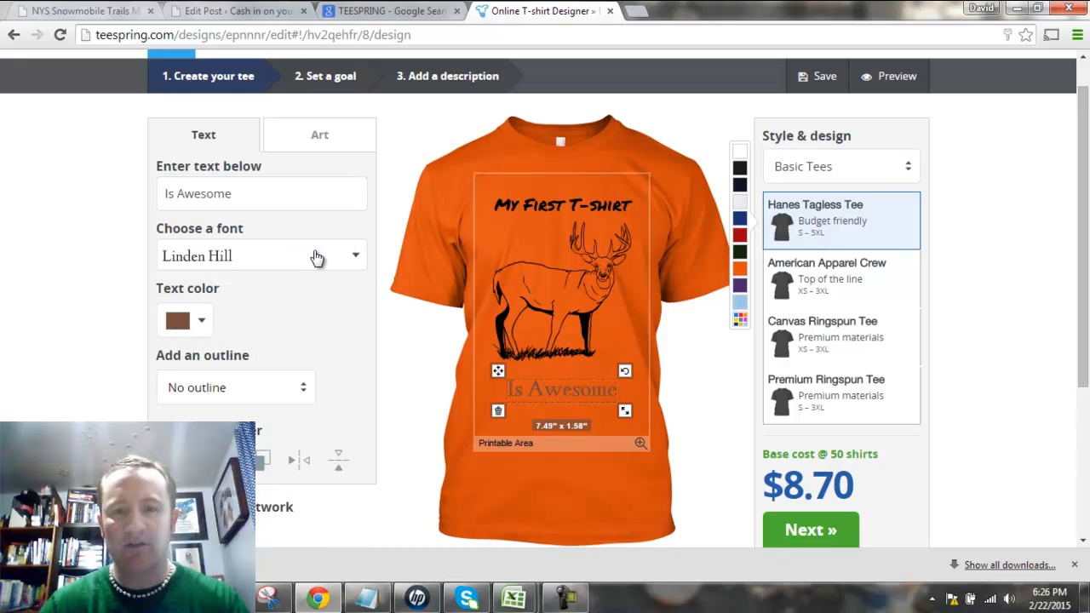
pyautogui.click(182, 325)
pyautogui.click(271, 250)
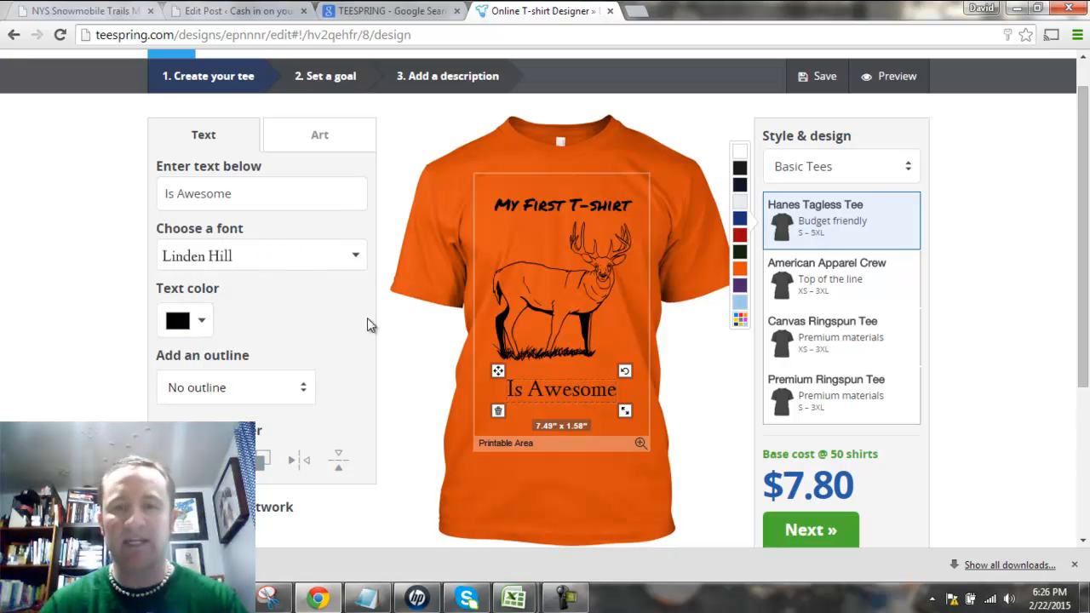
pyautogui.click(516, 482)
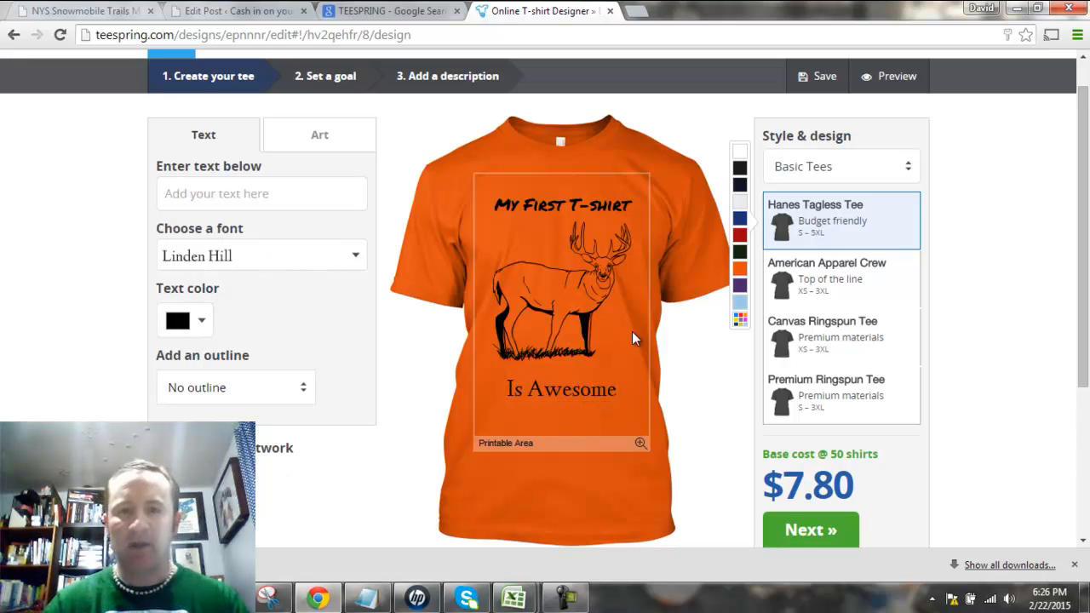
# Add the lion artwork from the art library and place it below the left end of "My First T-shirt".
pyautogui.click(598, 294)
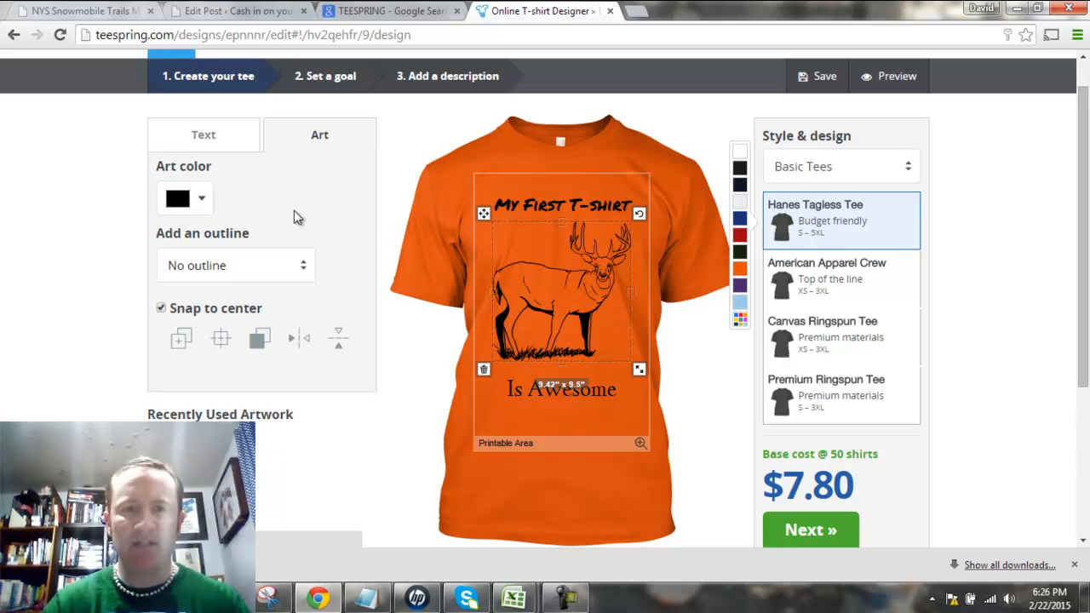
pyautogui.click(314, 146)
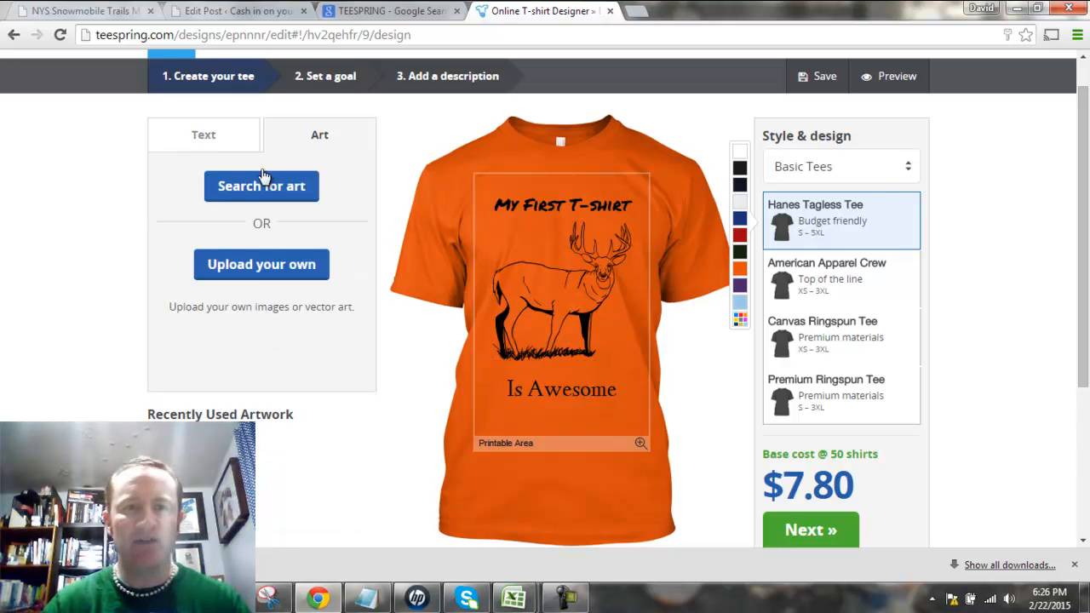
pyautogui.click(255, 187)
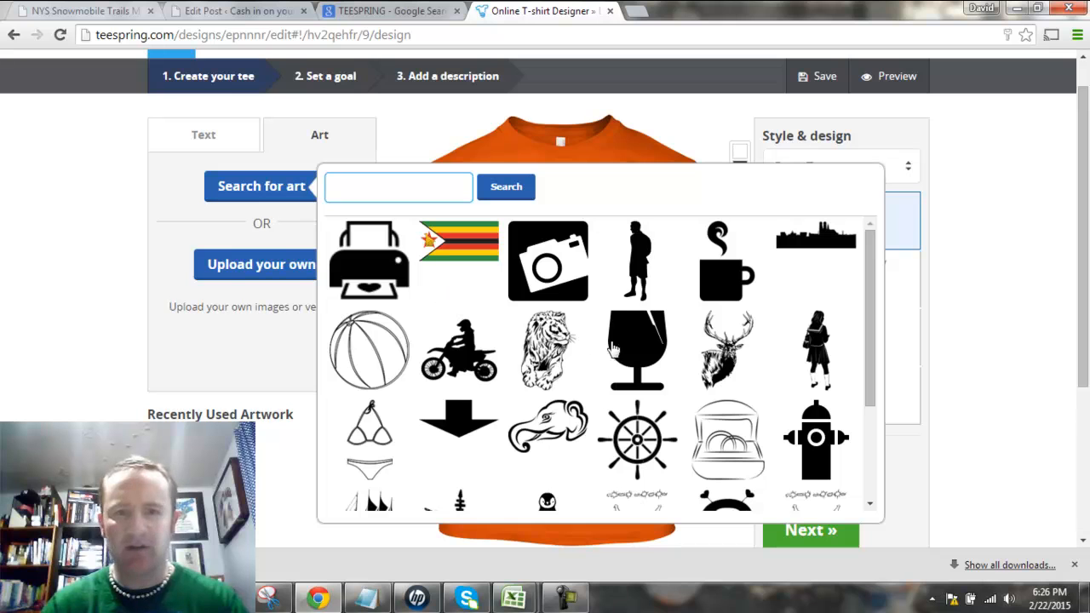
pyautogui.moveTo(871, 303); pyautogui.dragTo(866, 325)
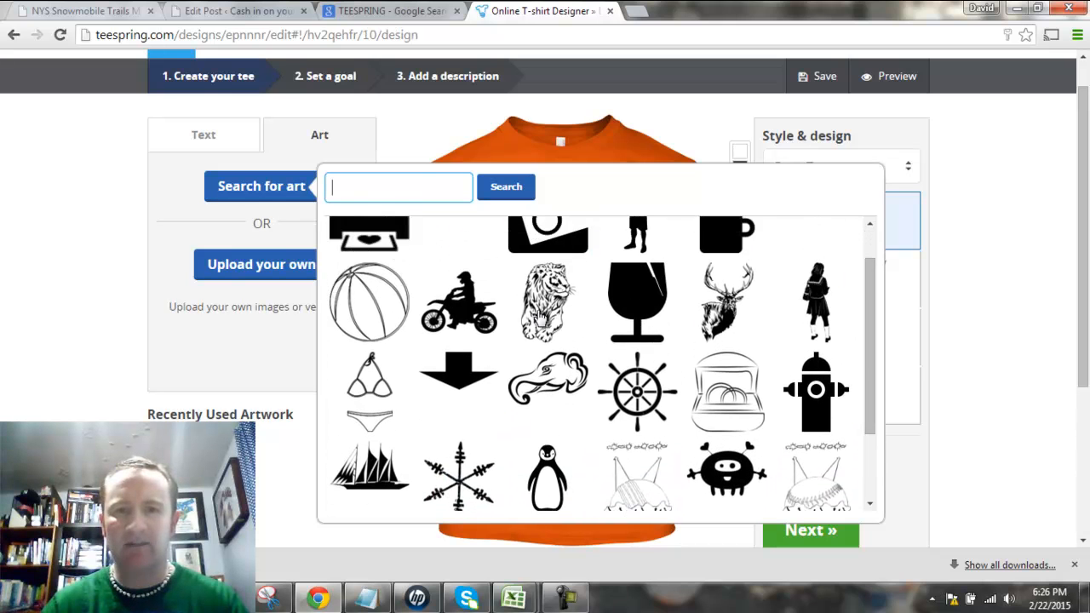
pyautogui.click(542, 307)
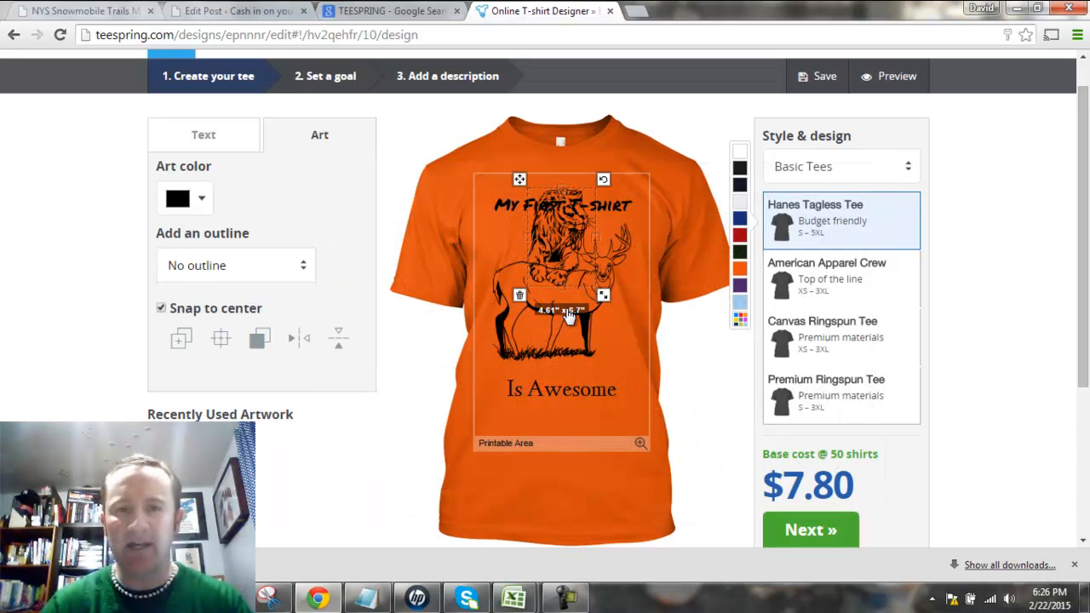
pyautogui.moveTo(519, 179); pyautogui.dragTo(487, 207)
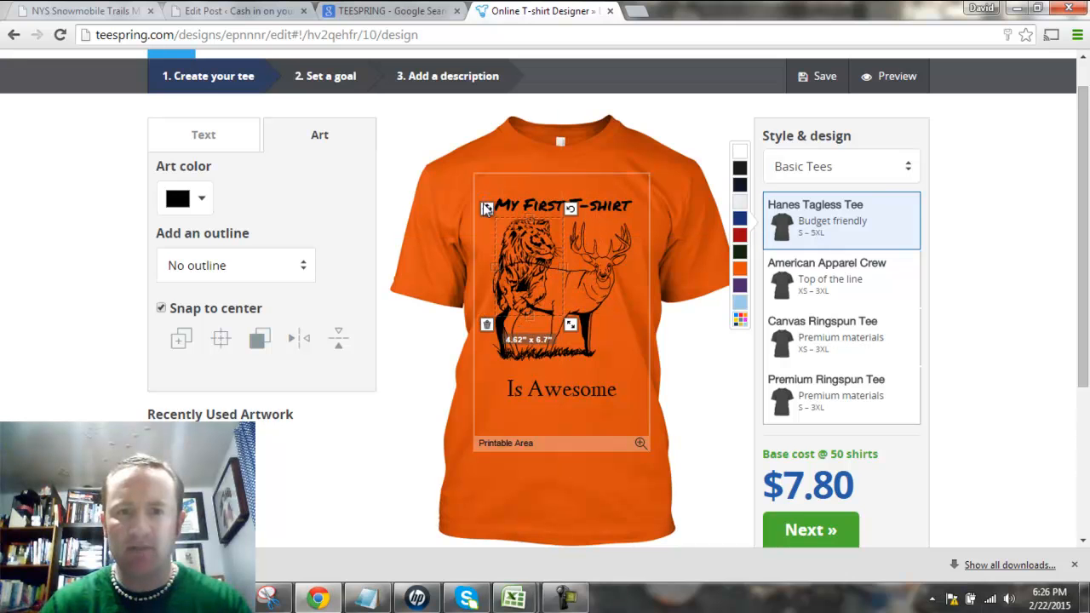
# Shrink the deer to about 5.28" x 5.32" and move it to the right of the lion.
pyautogui.click(599, 290)
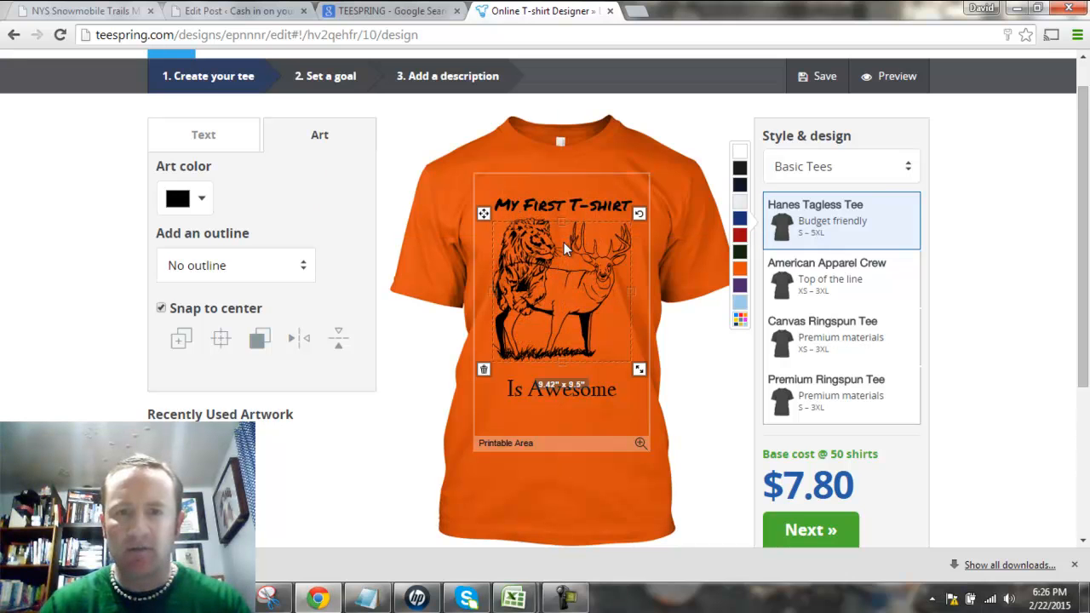
pyautogui.click(485, 224)
pyautogui.click(558, 284)
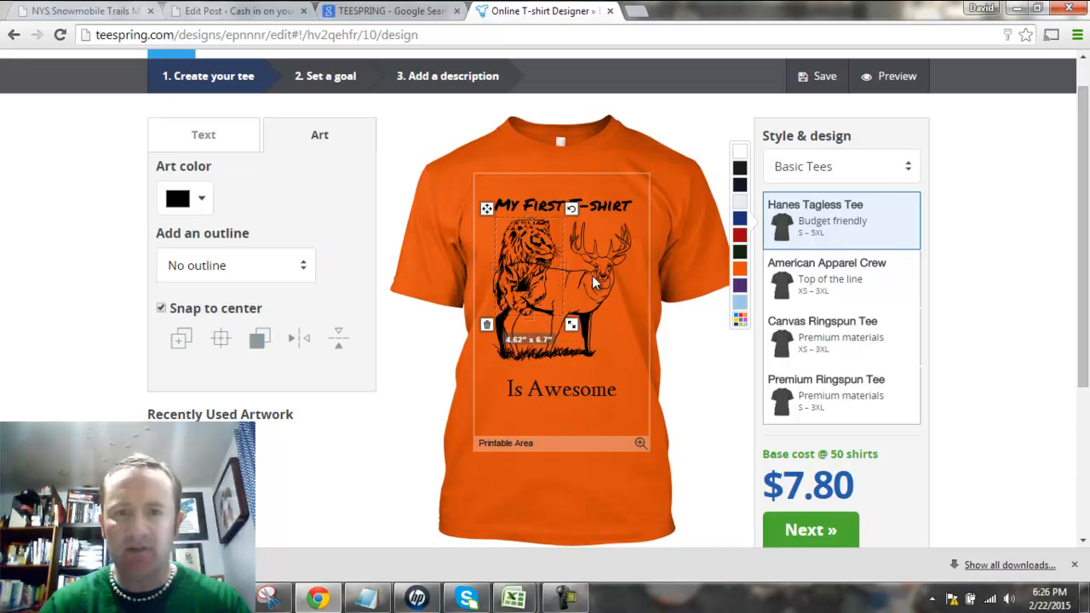
pyautogui.moveTo(484, 213)
pyautogui.mouseDown()
pyautogui.moveTo(477, 309)
pyautogui.moveTo(498, 241)
pyautogui.moveTo(491, 217)
pyautogui.mouseUp()
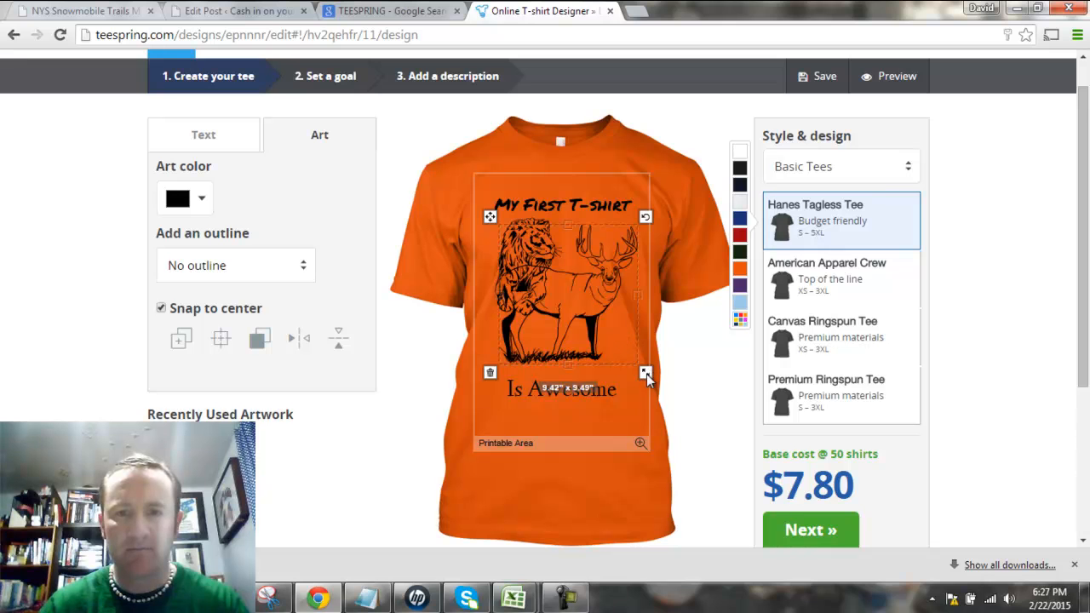
pyautogui.moveTo(616, 336); pyautogui.dragTo(616, 341)
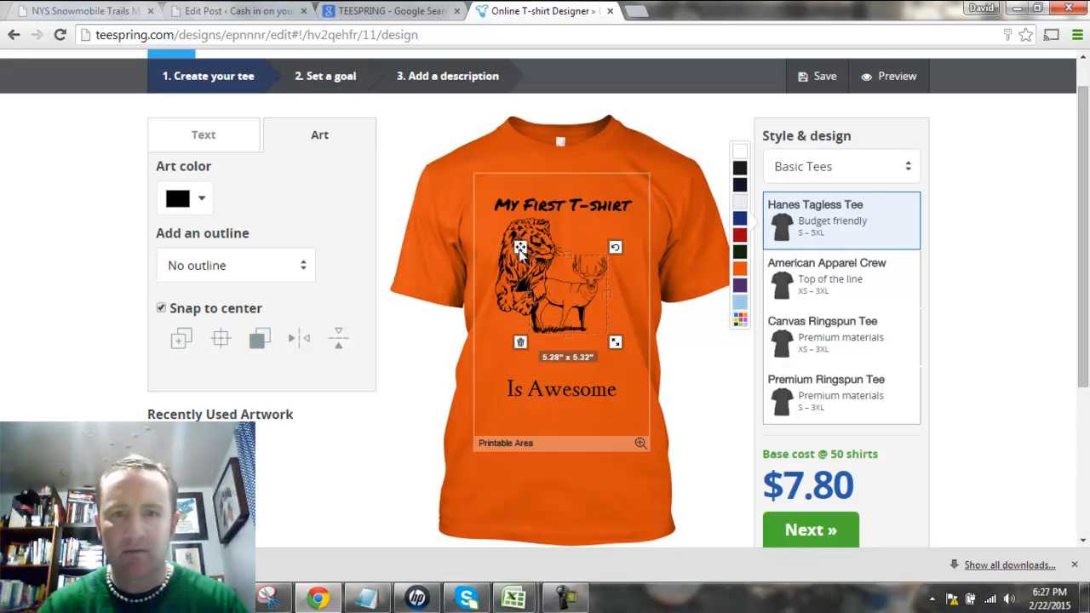
pyautogui.moveTo(545, 251); pyautogui.dragTo(548, 248)
pyautogui.moveTo(548, 244); pyautogui.dragTo(549, 244)
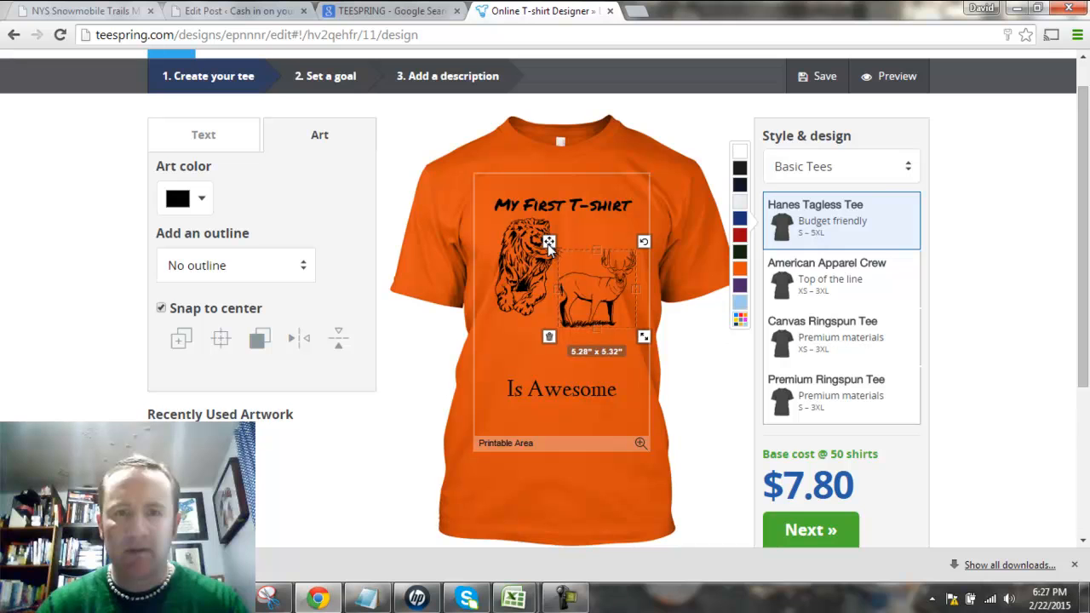
# Search the art library for "Deer" and browse through the artwork to the end of the list.
pyautogui.click(509, 334)
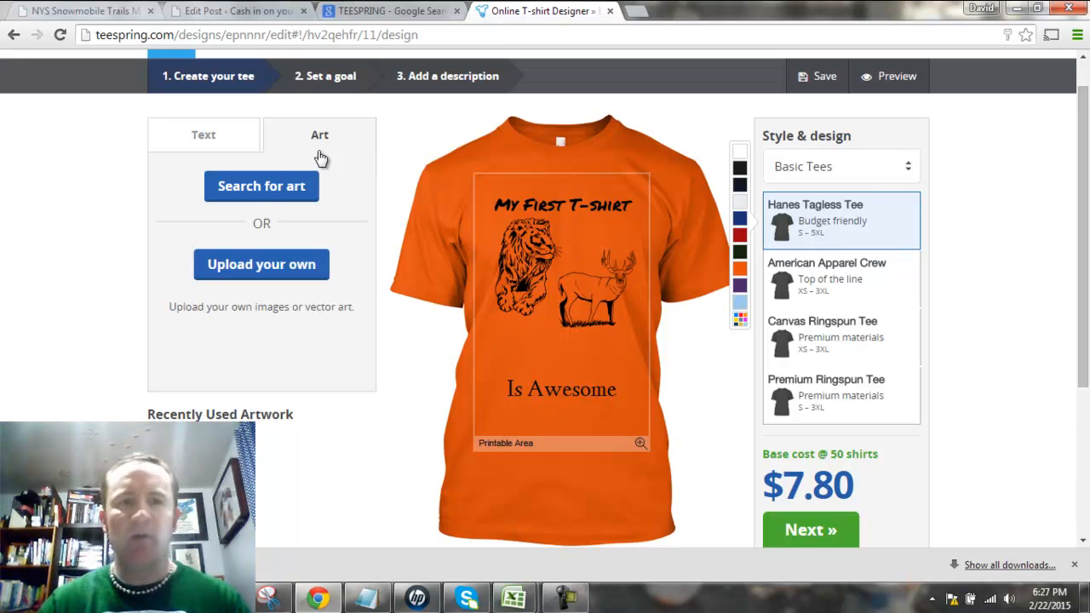
pyautogui.click(267, 187)
pyautogui.write('Deer')
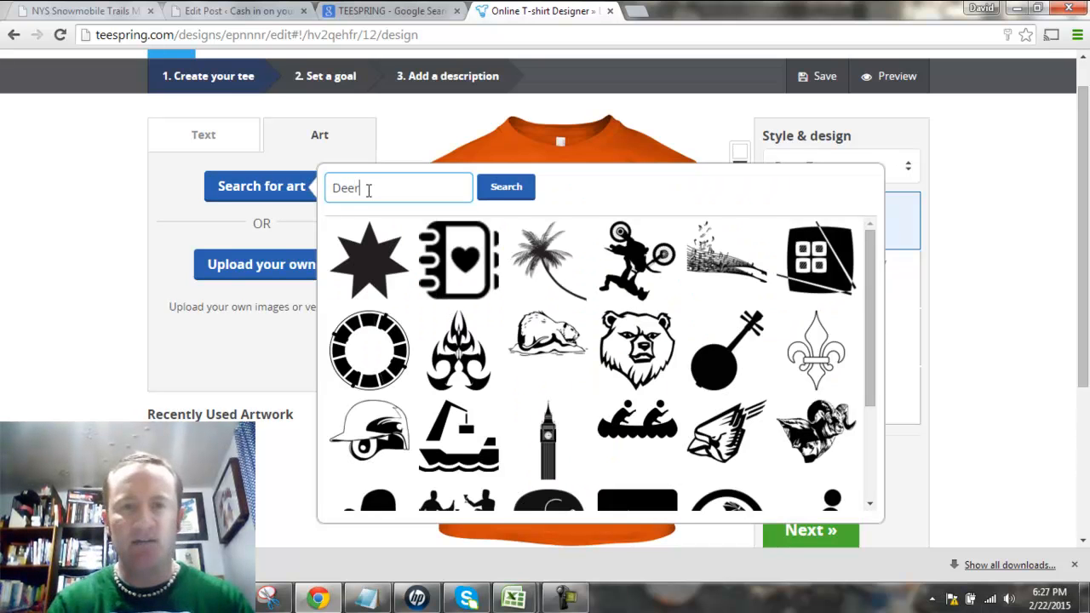
pyautogui.click(511, 198)
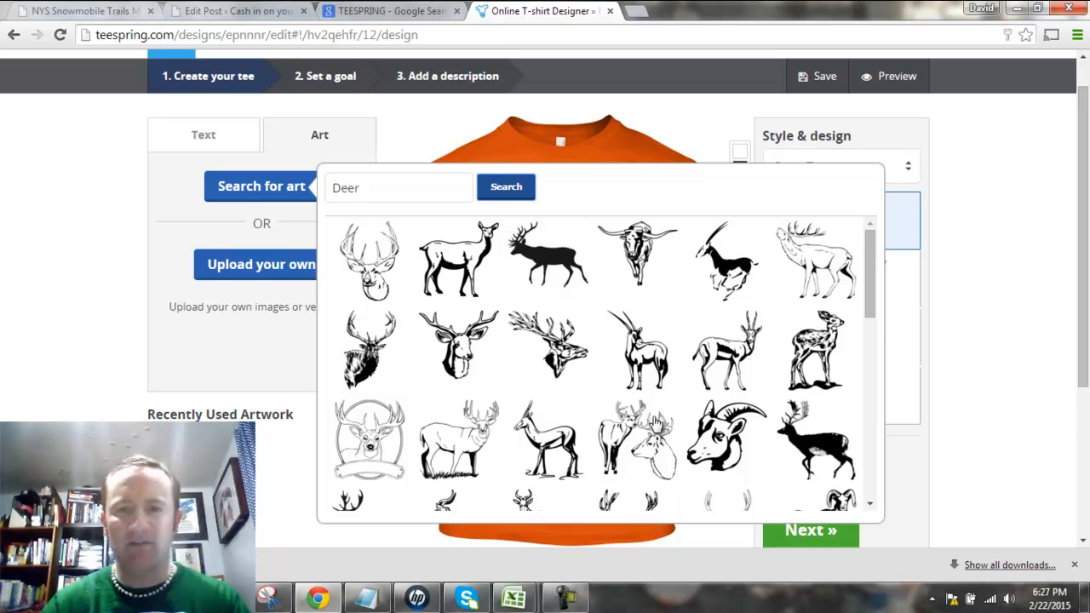
pyautogui.moveTo(869, 264); pyautogui.dragTo(849, 468)
pyautogui.scroll(-3, 849, 478)
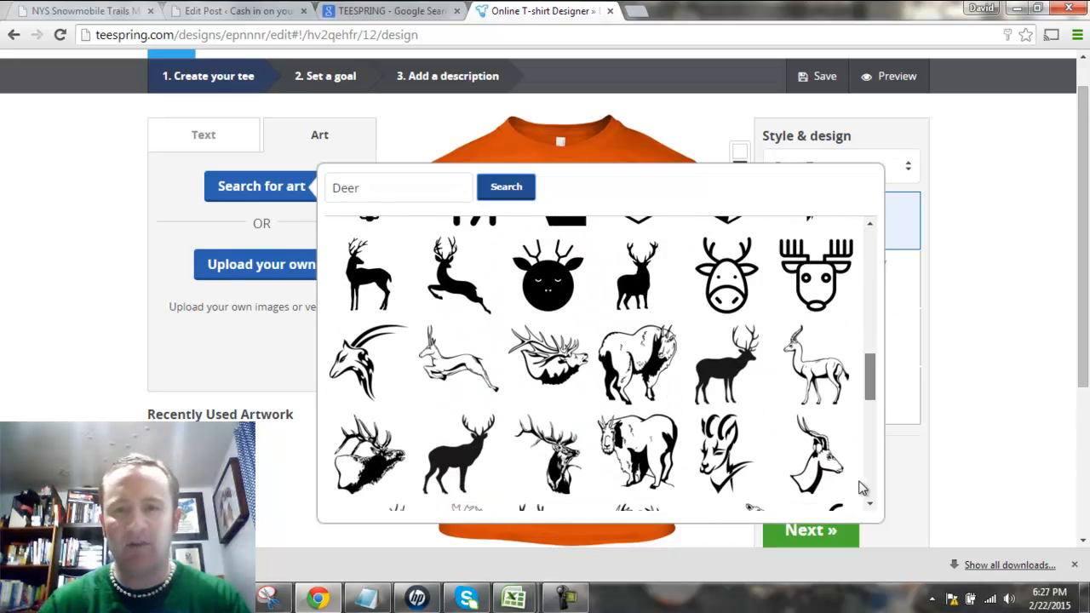
pyautogui.moveTo(868, 377); pyautogui.dragTo(870, 498)
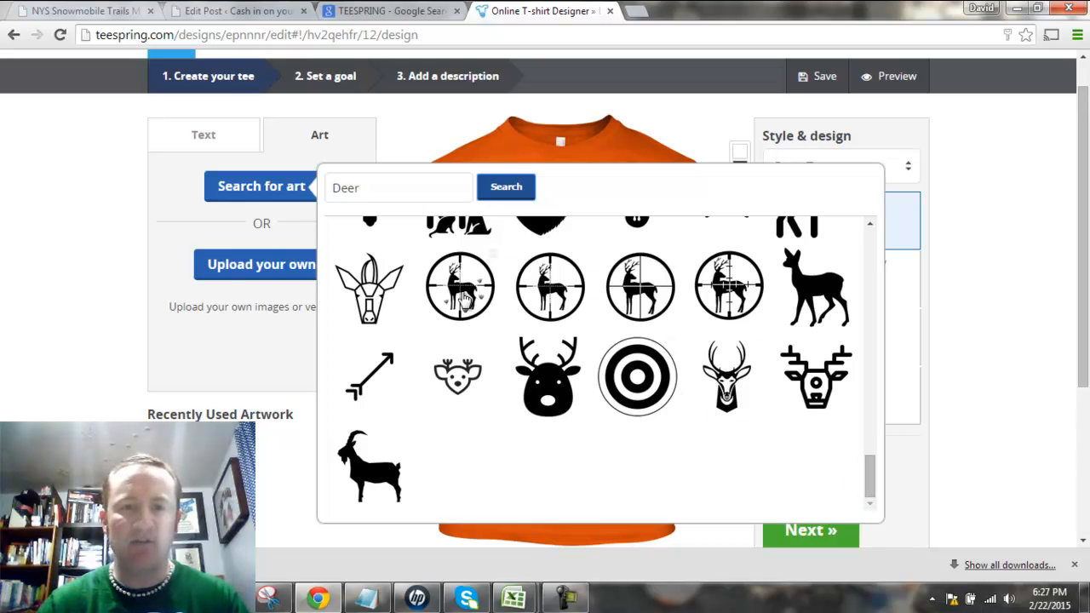
pyautogui.moveTo(878, 473); pyautogui.dragTo(878, 221)
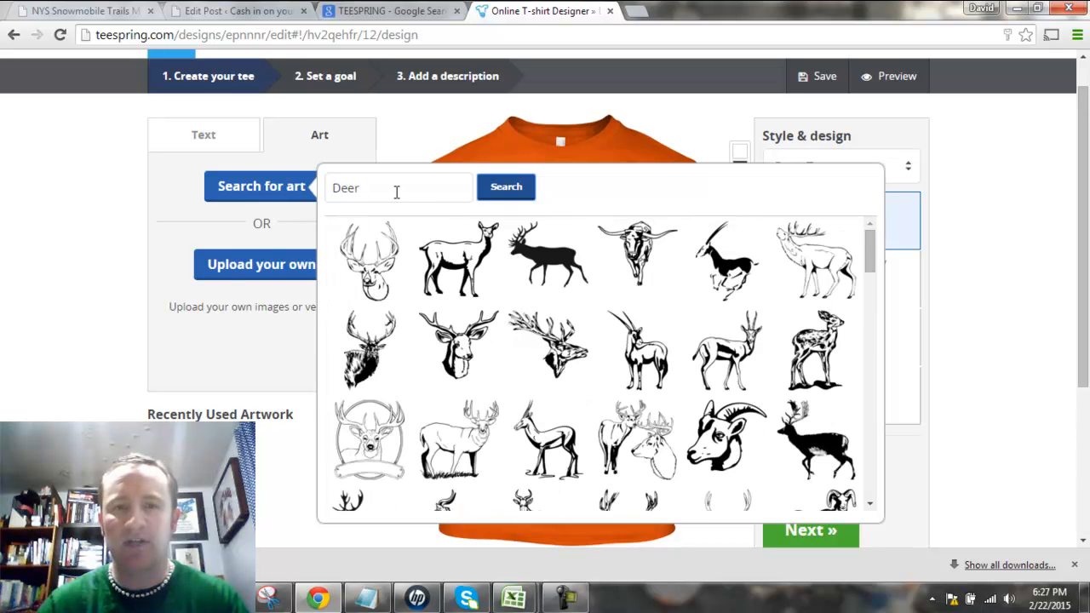
pyautogui.click(178, 170)
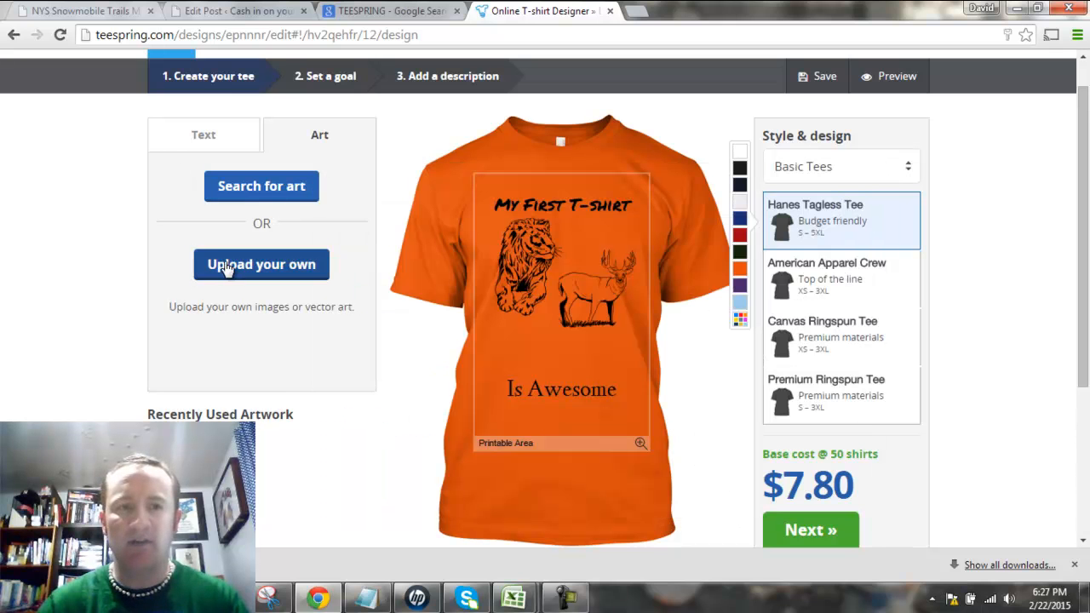
# Delete the lion and the deer artwork from the shirt, leaving only the two text lines.
pyautogui.click(552, 242)
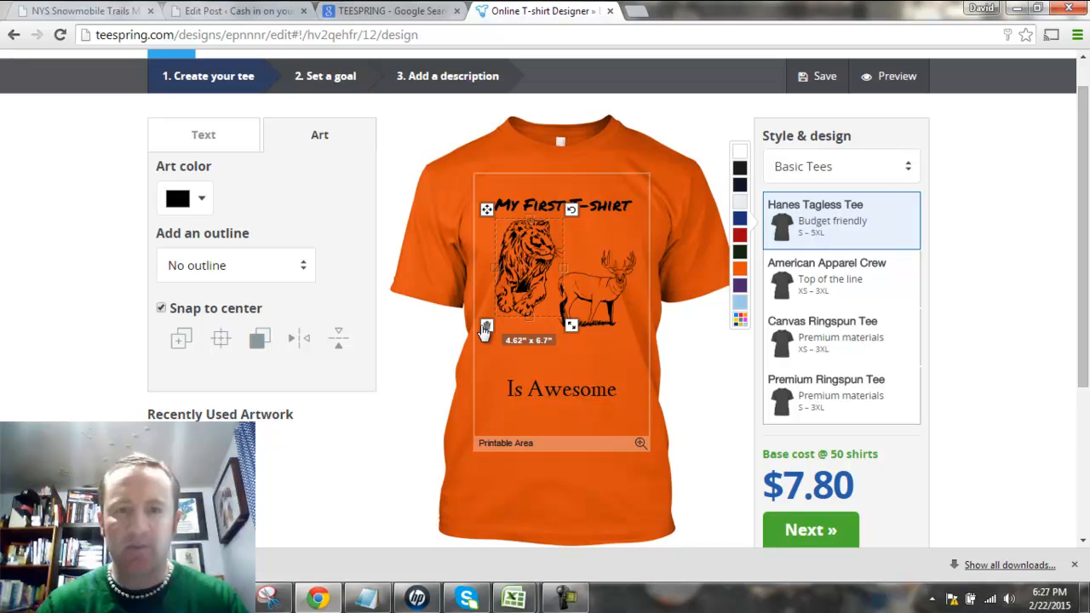
pyautogui.click(486, 328)
pyautogui.click(578, 297)
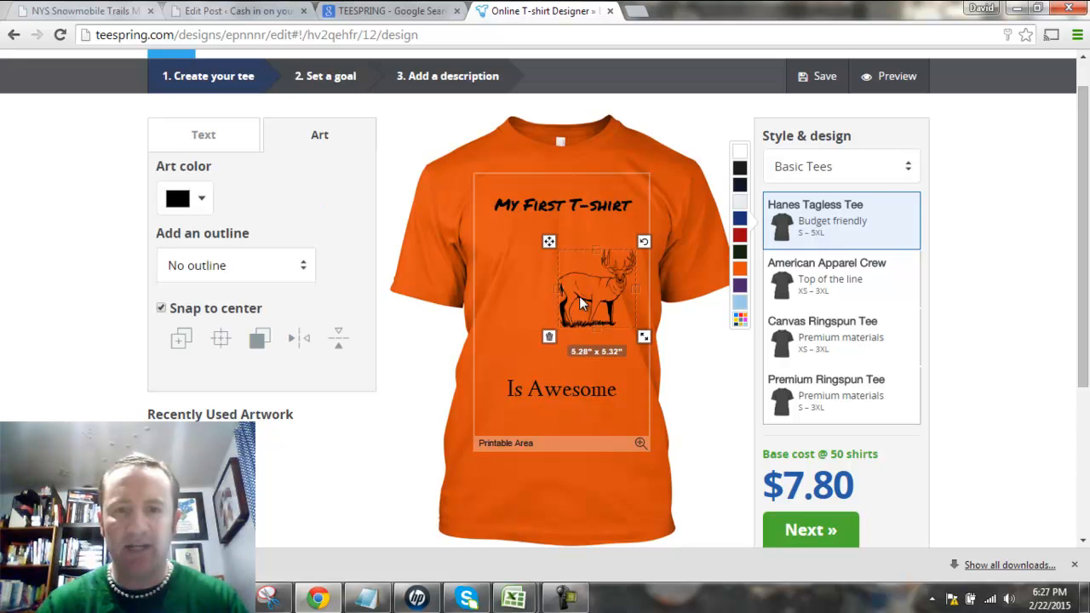
pyautogui.click(549, 339)
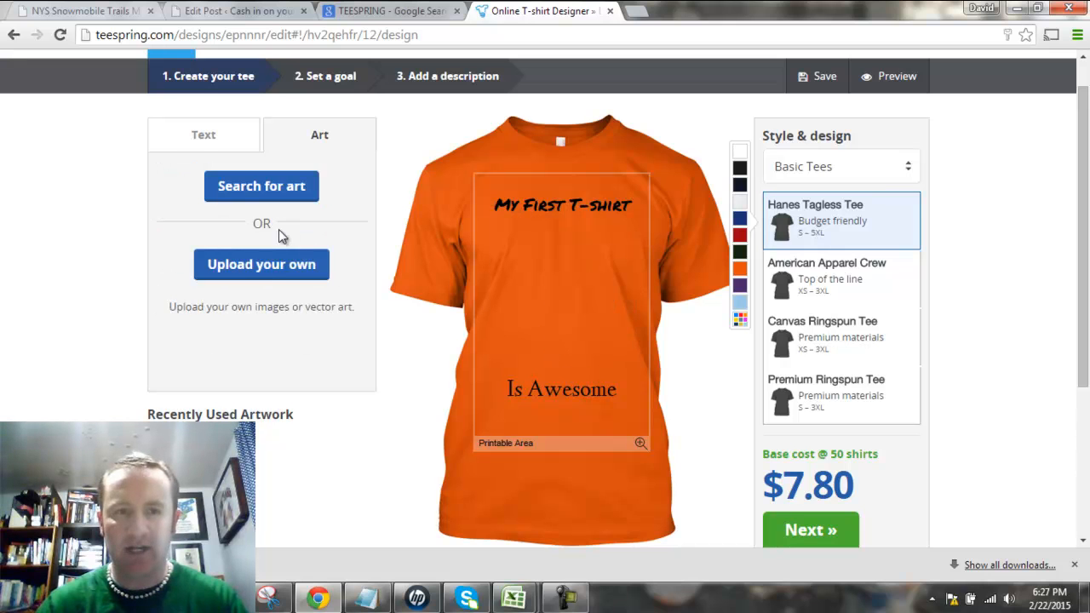
# Try the crossed lacrosse sticks image (256px-Crossed_lacrosse_sticks.svg) as uploaded artwork between the two text lines and remove it.
pyautogui.click(264, 263)
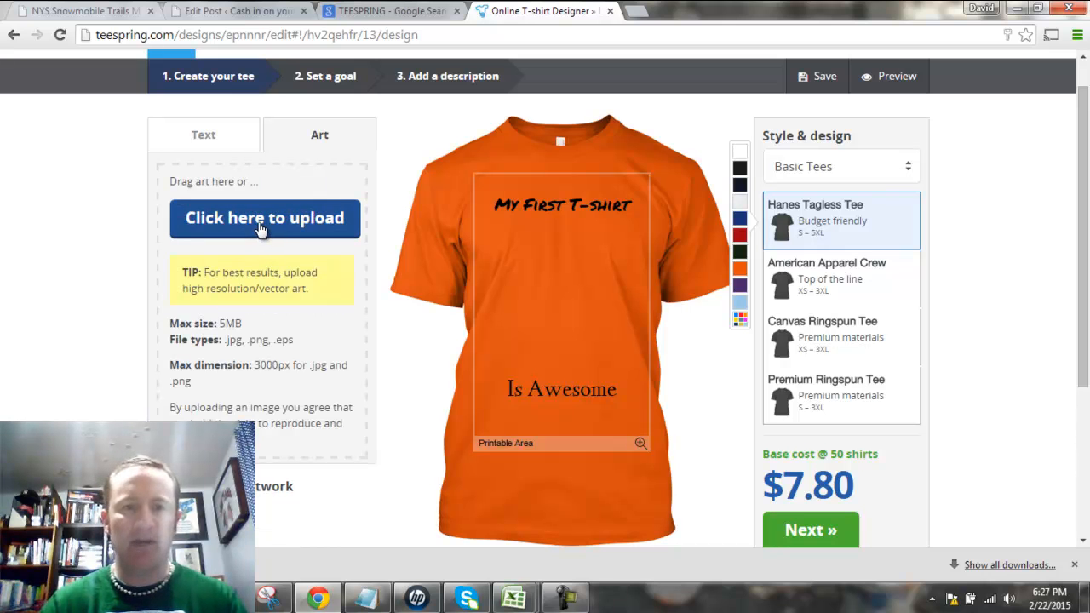
pyautogui.click(264, 223)
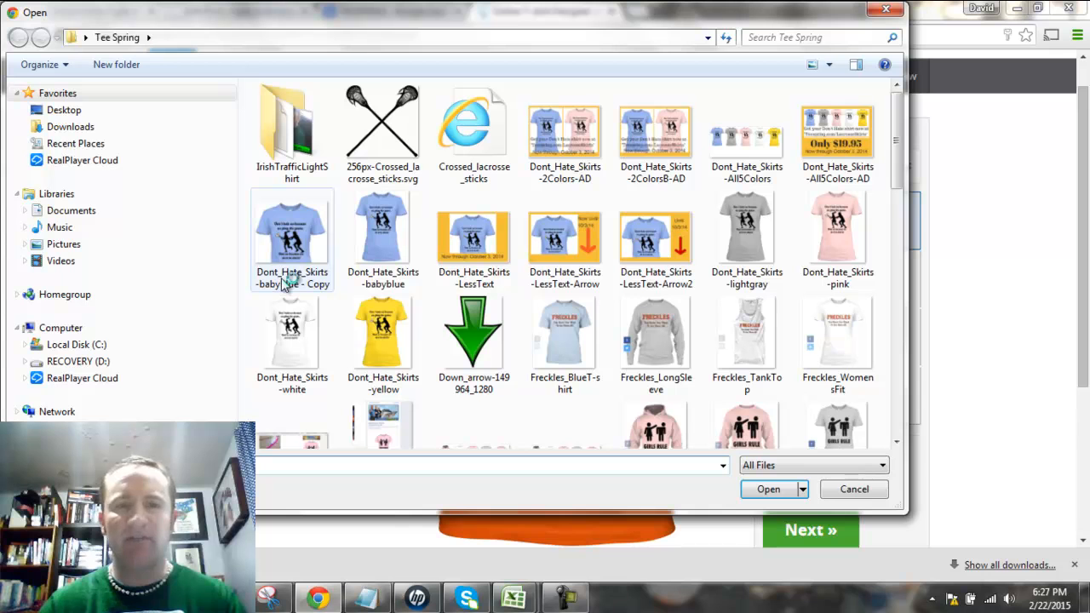
pyautogui.doubleClick(383, 128)
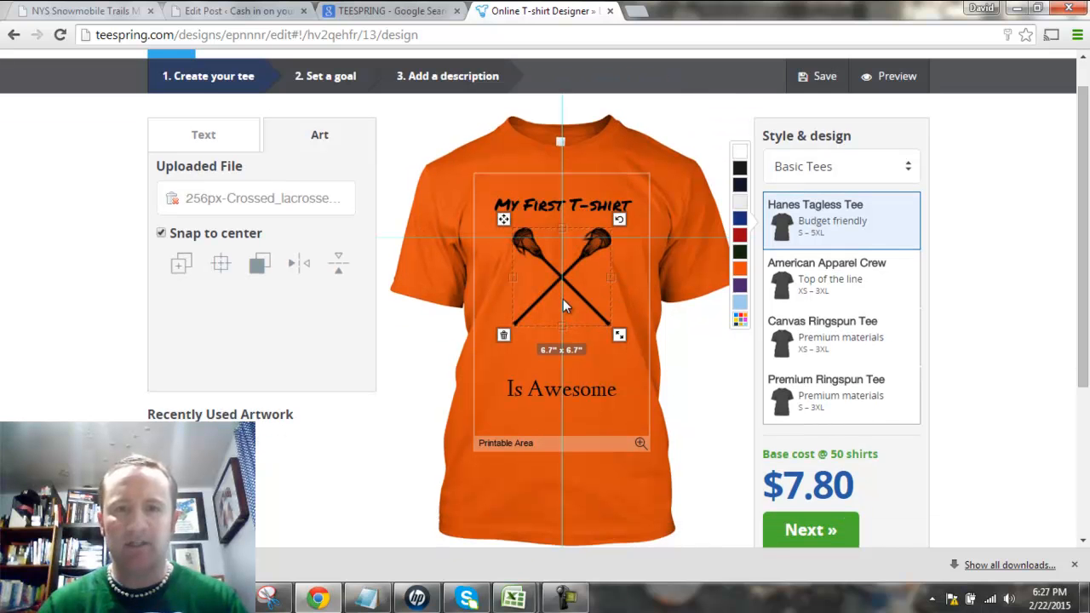
pyautogui.moveTo(501, 231); pyautogui.dragTo(496, 236)
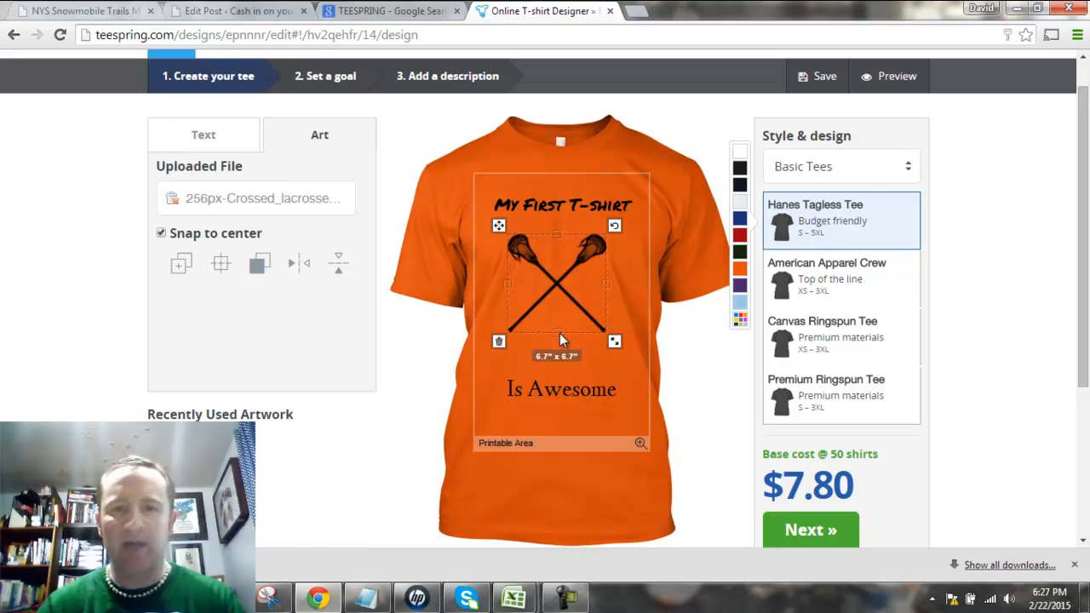
pyautogui.click(499, 340)
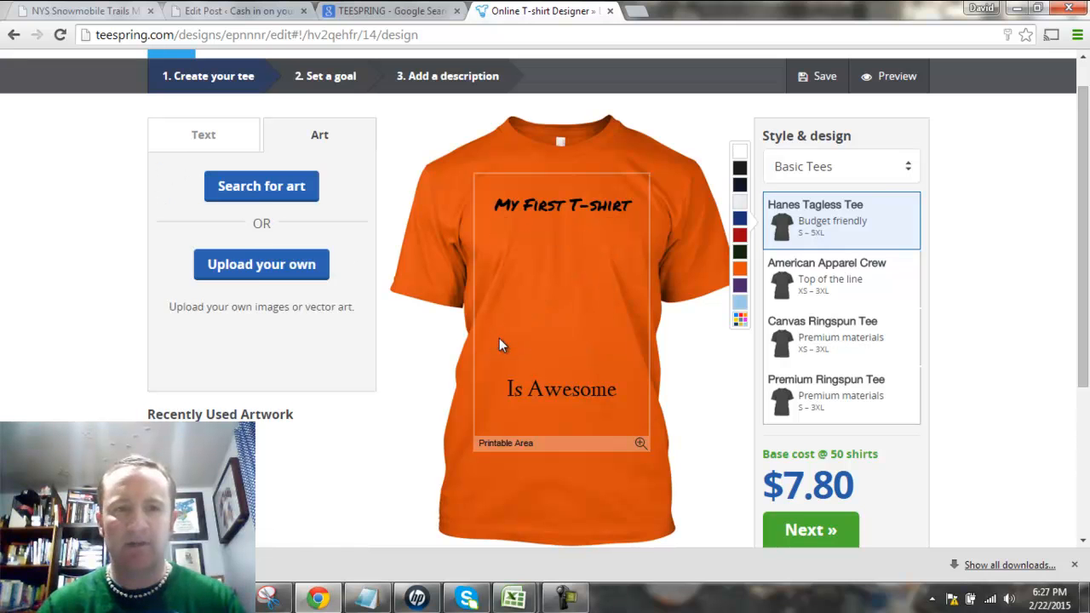
# Try to upload the green arrow image Down_arrow-149964_1280 as shirt artwork.
pyautogui.click(262, 262)
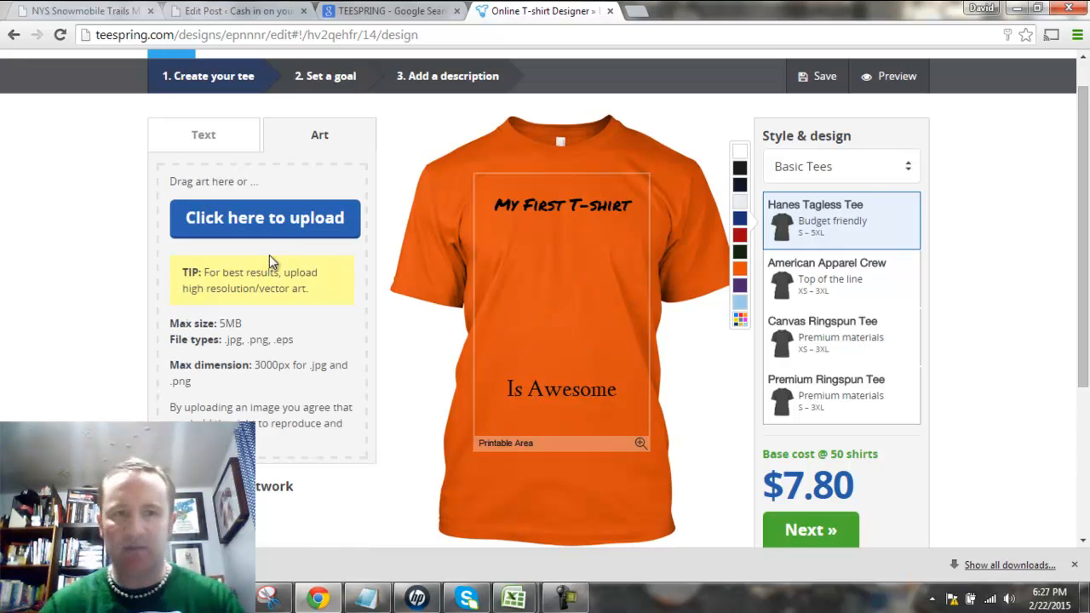
pyautogui.click(275, 226)
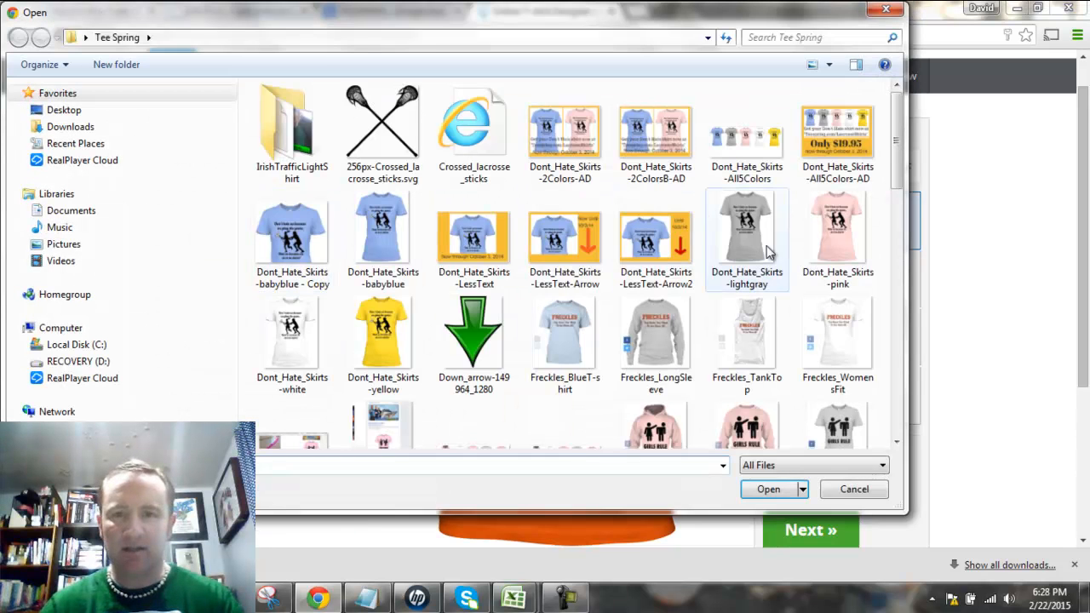
pyautogui.doubleClick(471, 340)
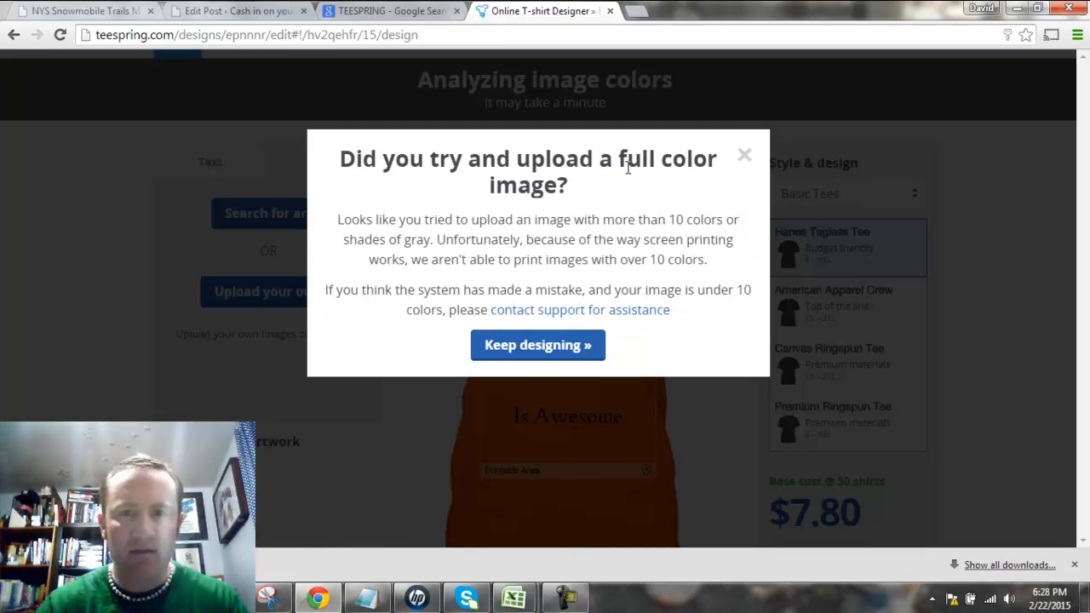
pyautogui.click(745, 155)
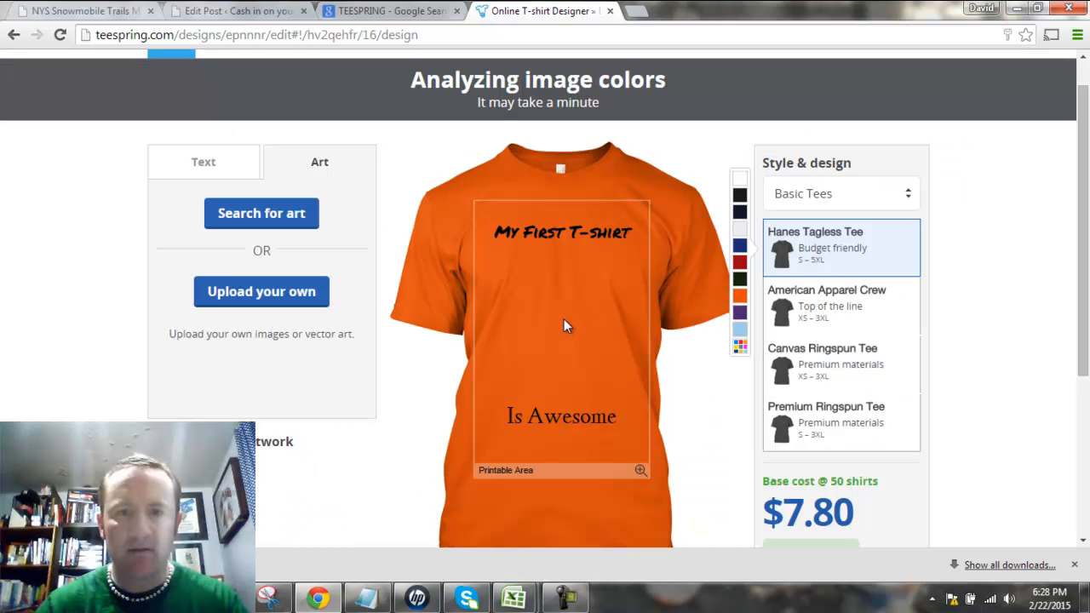
# Upload karate-312473_640.png and center it between the two text lines at about 6.59" x 6.7".
pyautogui.click(264, 293)
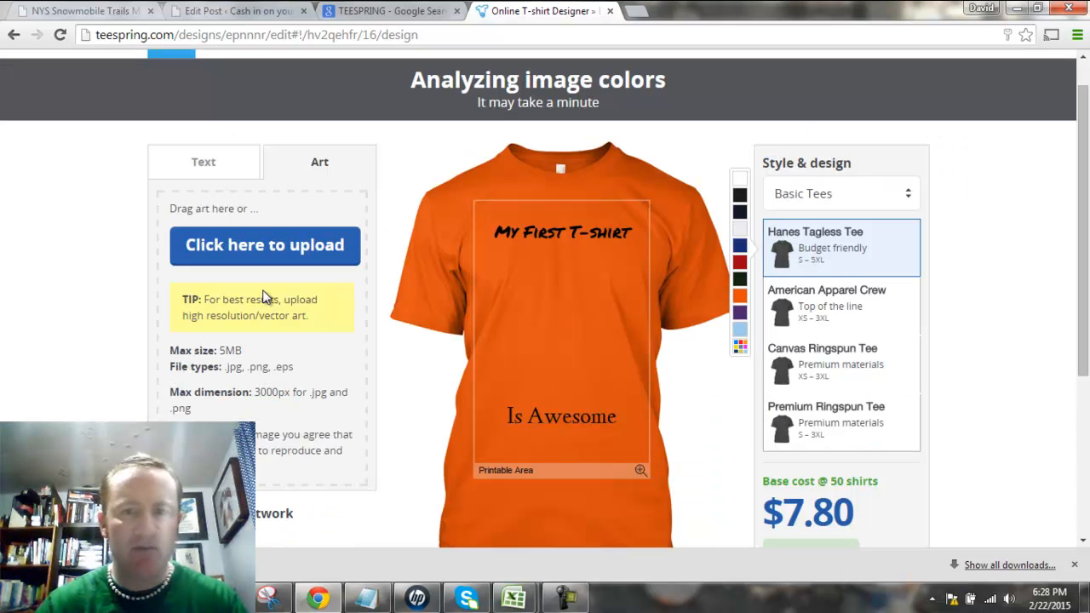
pyautogui.click(250, 246)
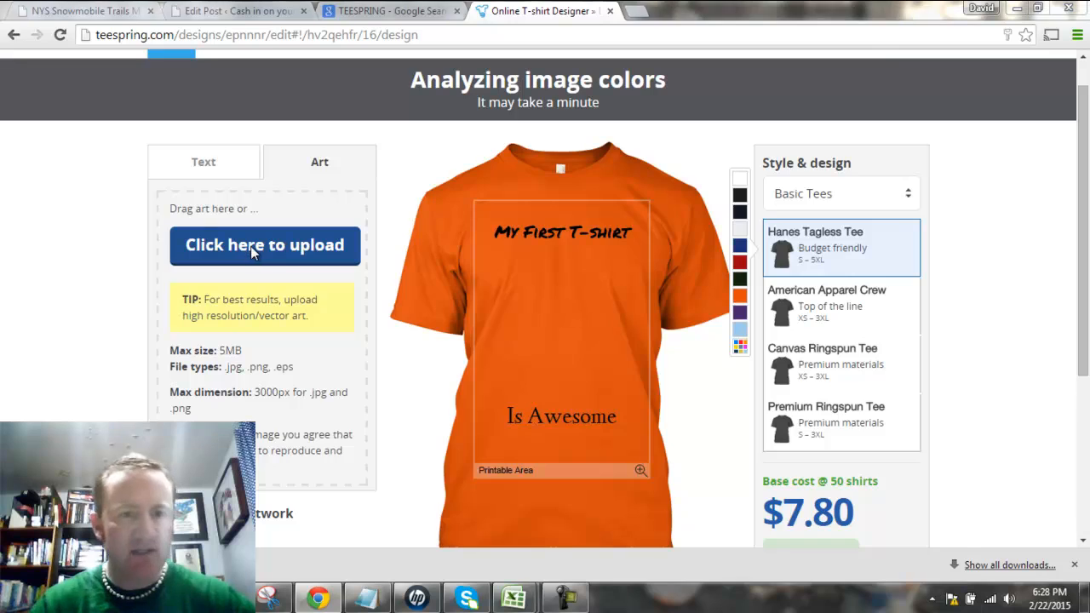
pyautogui.moveTo(900, 177); pyautogui.dragTo(889, 332)
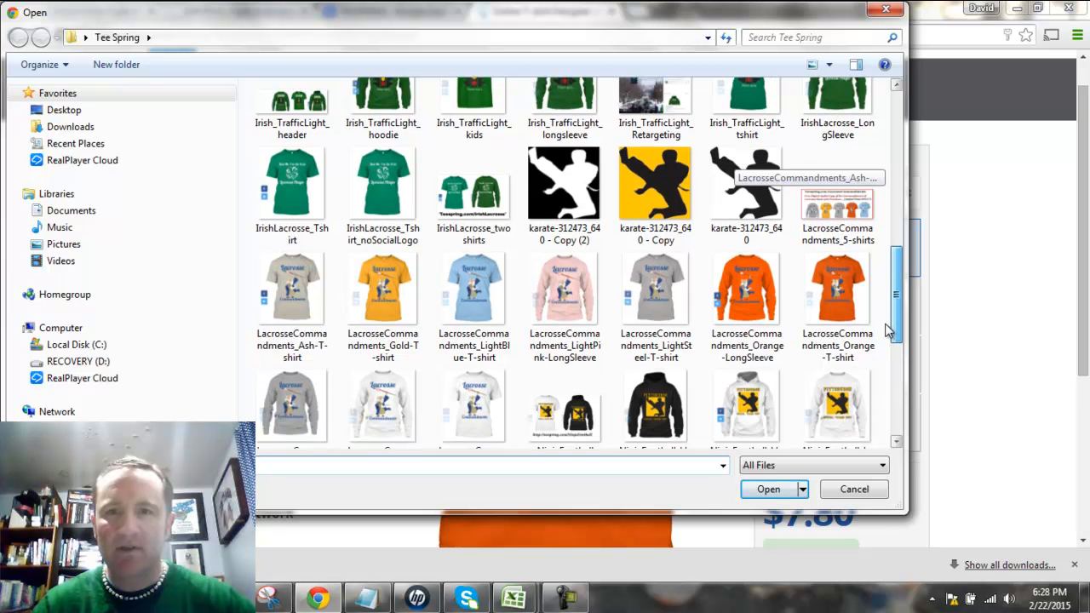
pyautogui.doubleClick(747, 194)
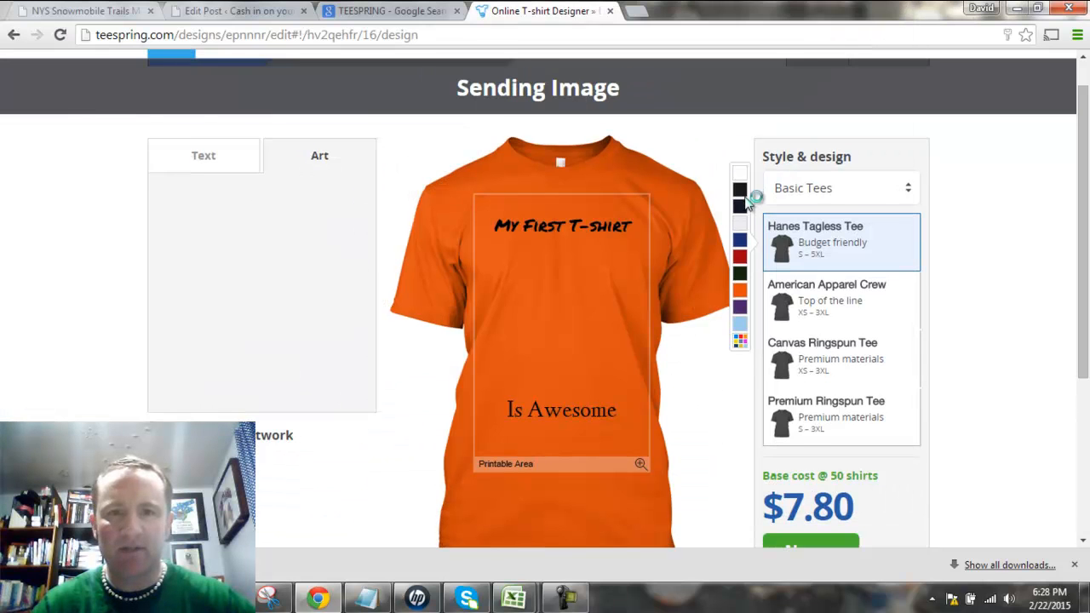
pyautogui.moveTo(562, 253); pyautogui.dragTo(566, 294)
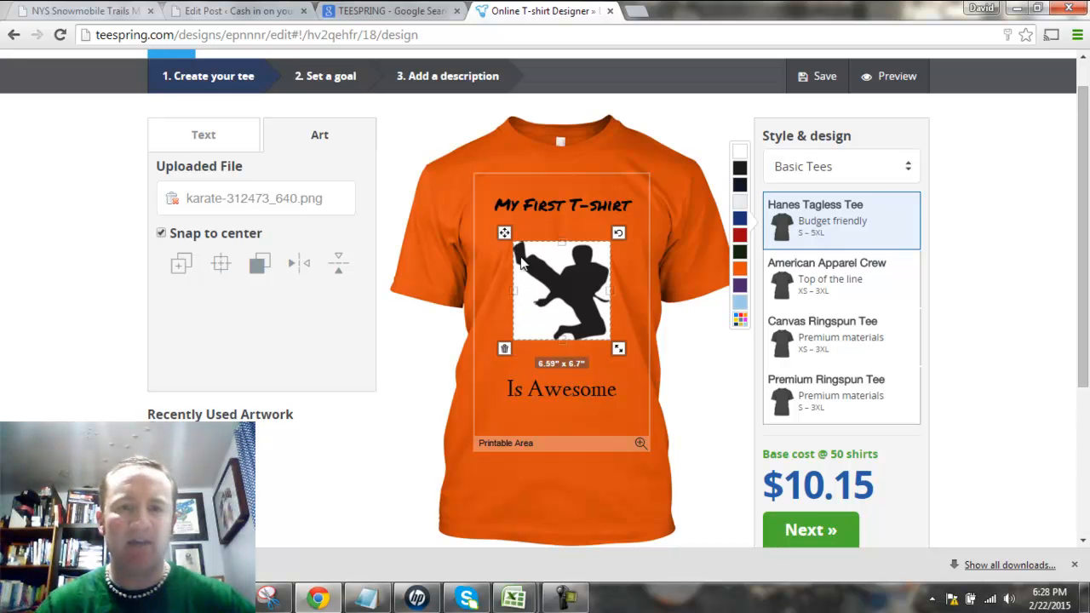
# Enlarge the karate artwork to about 9.32" x 9.47", centered between the text lines, and try it on a white shirt.
pyautogui.moveTo(560, 276); pyautogui.dragTo(546, 255)
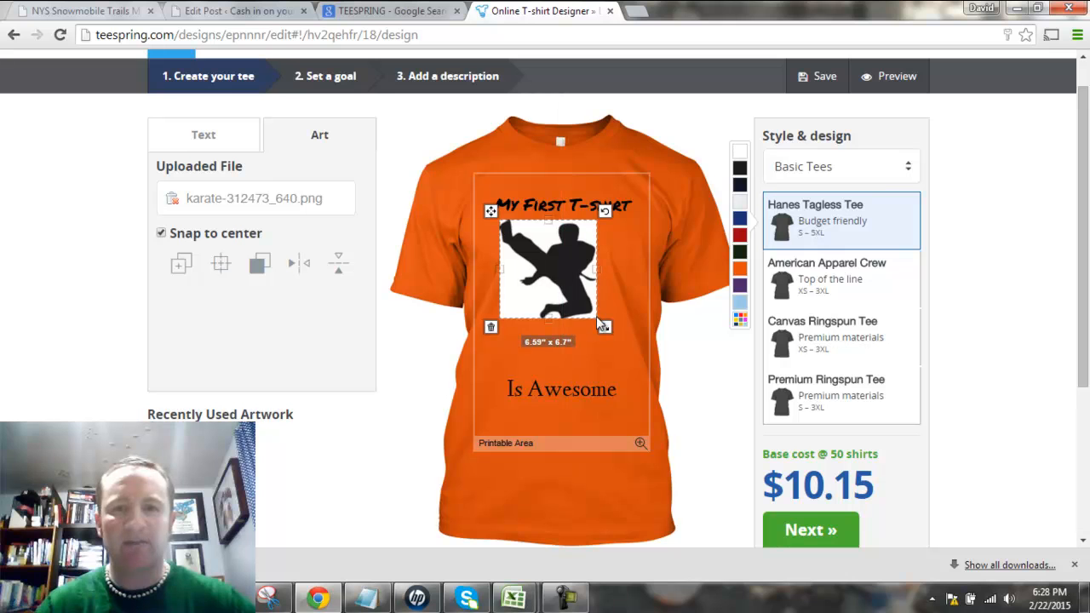
pyautogui.moveTo(609, 341); pyautogui.dragTo(625, 352)
pyautogui.moveTo(571, 290)
pyautogui.mouseDown()
pyautogui.moveTo(579, 318)
pyautogui.moveTo(576, 308)
pyautogui.mouseUp()
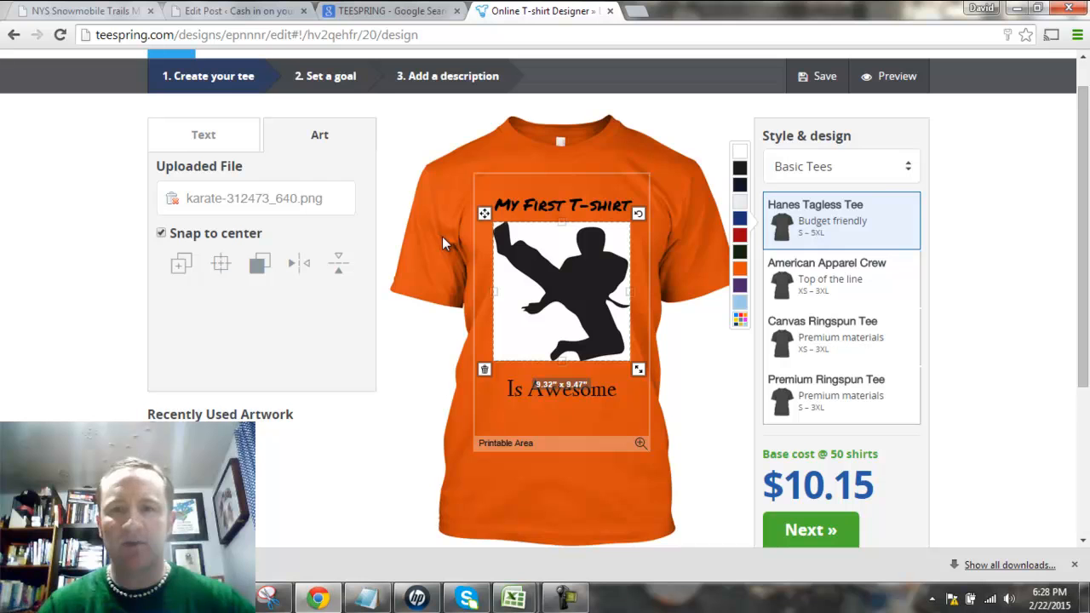
pyautogui.click(738, 154)
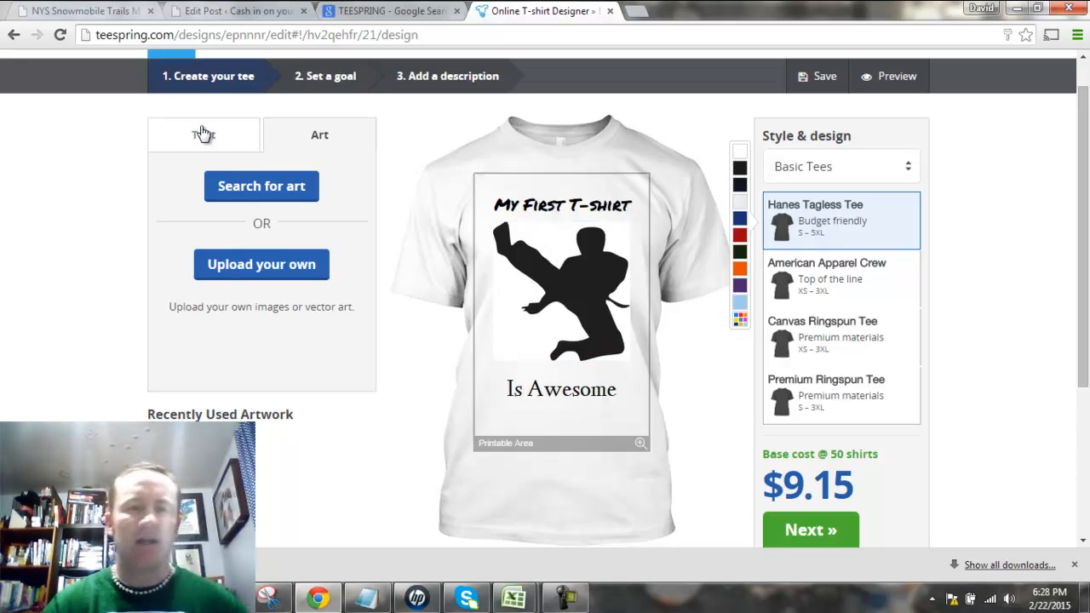
pyautogui.moveTo(568, 294); pyautogui.dragTo(564, 298)
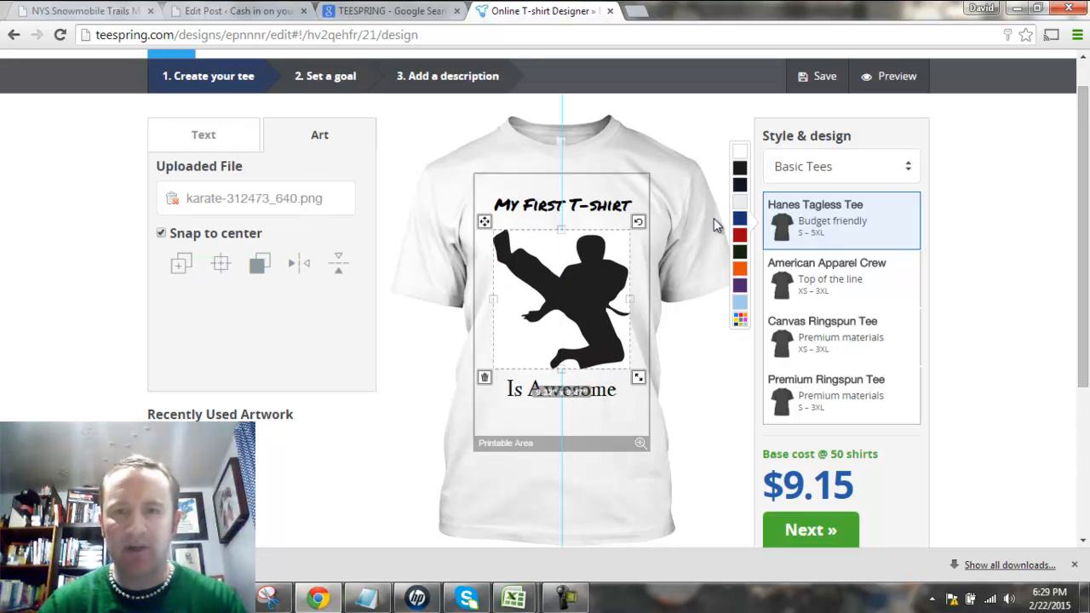
# Set the shirt color to black and delete the karate artwork with the white background.
pyautogui.click(741, 169)
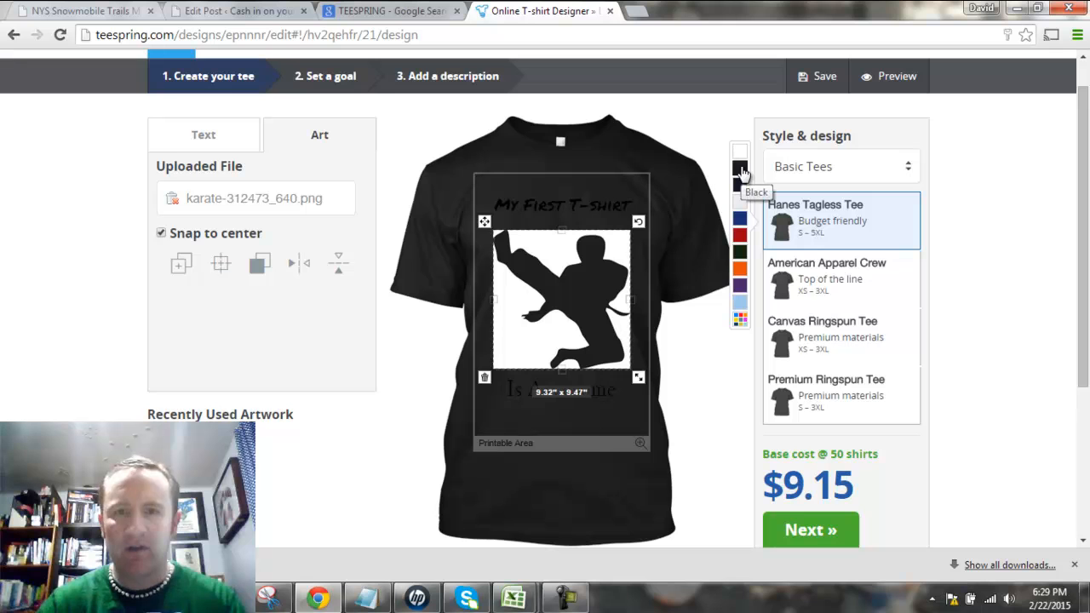
pyautogui.click(542, 305)
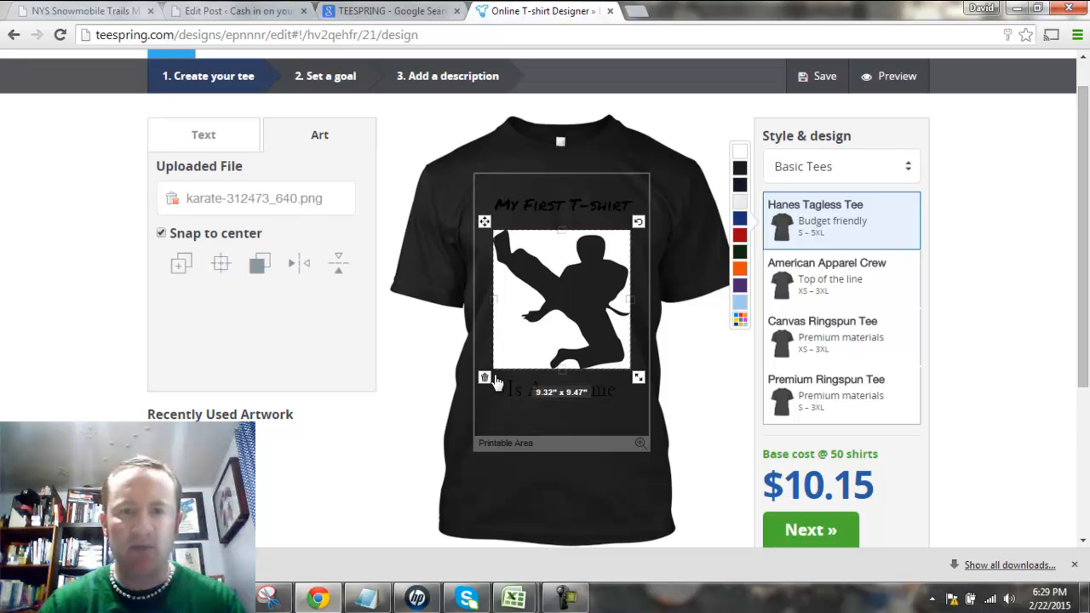
pyautogui.click(487, 379)
# Upload the yellow-background copy of karate-312473_640, then enlarge and center it to fill the space between the two text lines.
pyautogui.click(257, 265)
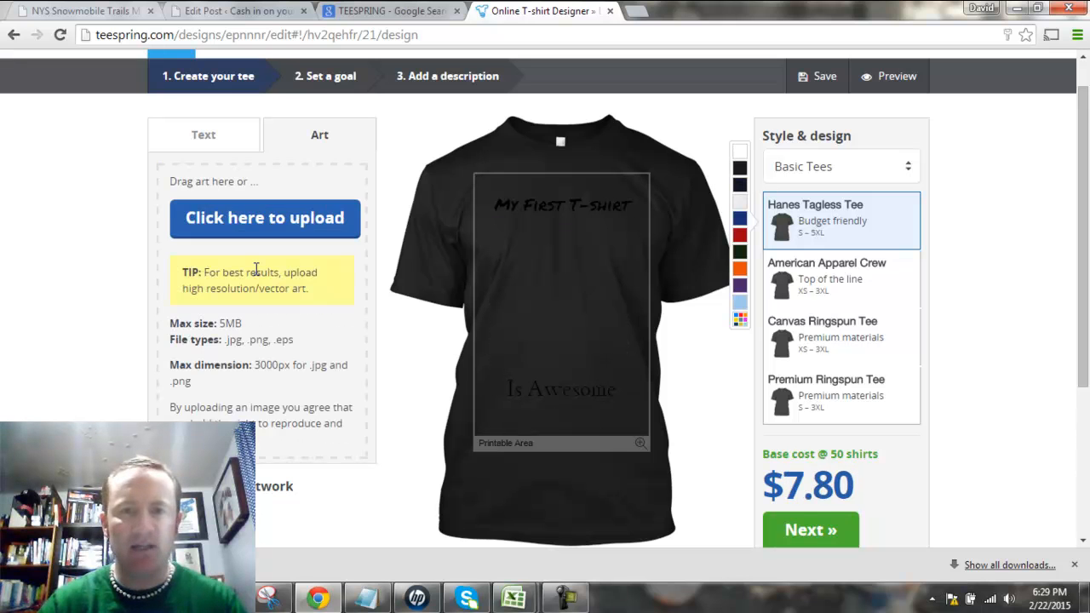
pyautogui.click(265, 215)
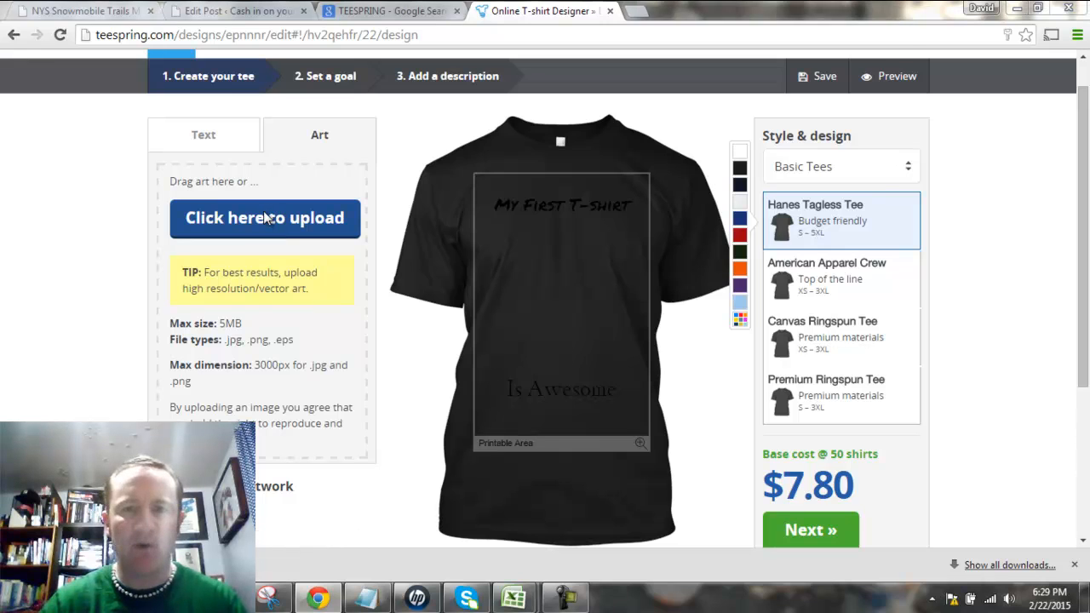
pyautogui.moveTo(897, 145); pyautogui.dragTo(894, 292)
pyautogui.doubleClick(661, 213)
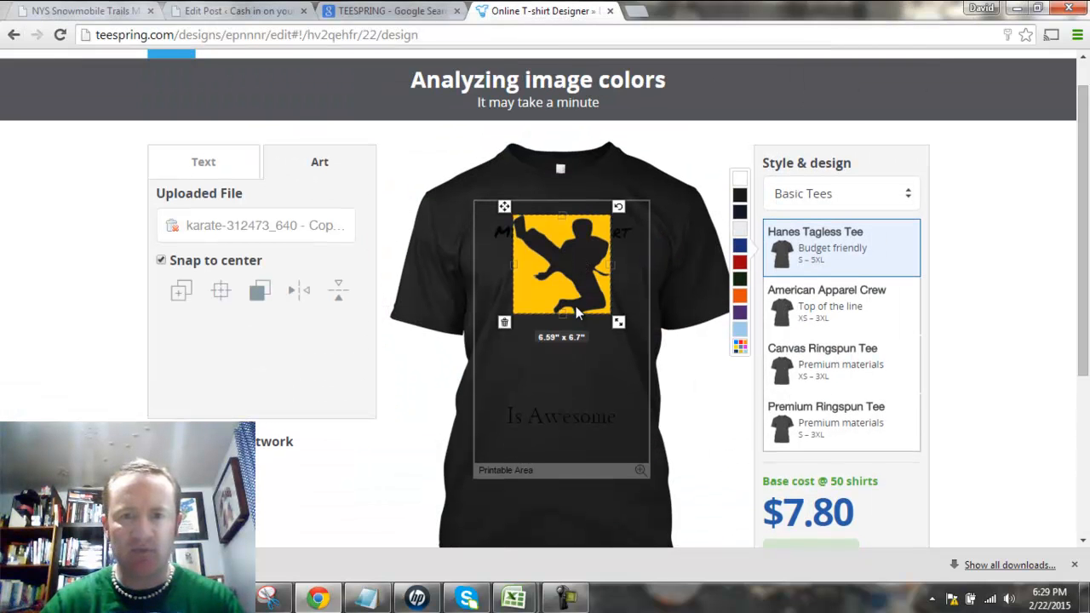
pyautogui.moveTo(568, 289); pyautogui.dragTo(546, 267)
pyautogui.moveTo(597, 327); pyautogui.dragTo(626, 357)
pyautogui.moveTo(535, 286); pyautogui.dragTo(557, 308)
# Change the color of the "My First T-shirt" text to the yellow-orange that matches the artwork.
pyautogui.click(536, 202)
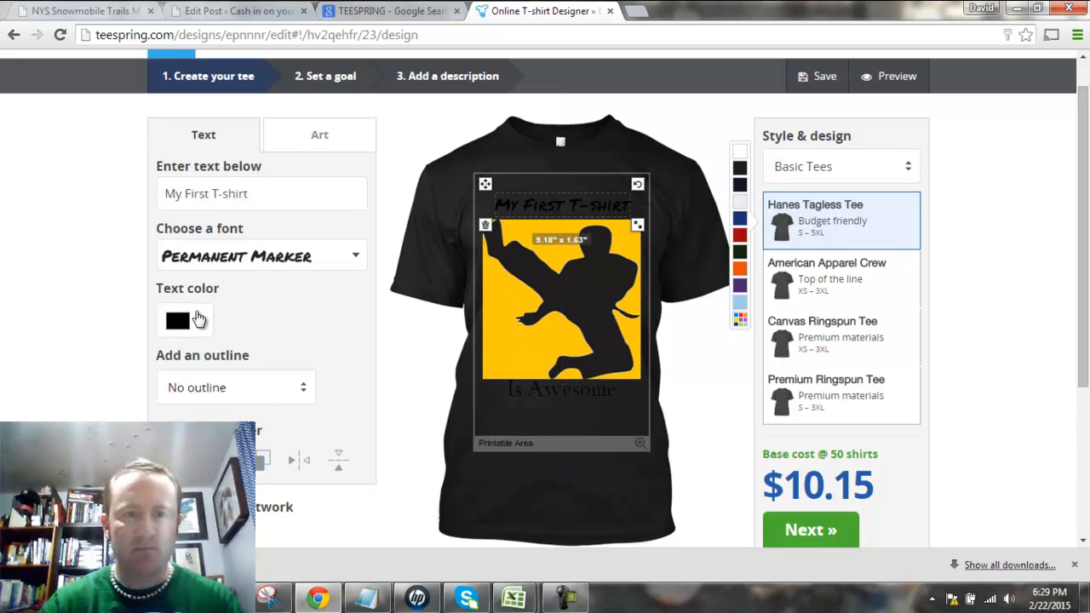
pyautogui.click(194, 322)
pyautogui.click(259, 330)
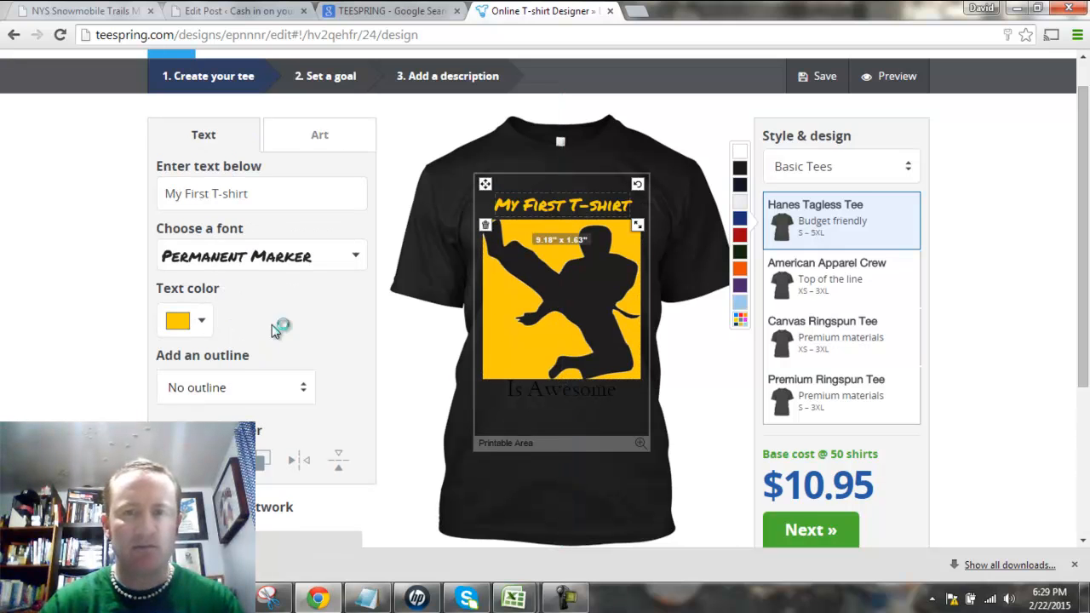
# Recolor the "Is Awesome" text to the same yellow-orange and lower it slightly below the artwork, keeping it centered.
pyautogui.click(569, 395)
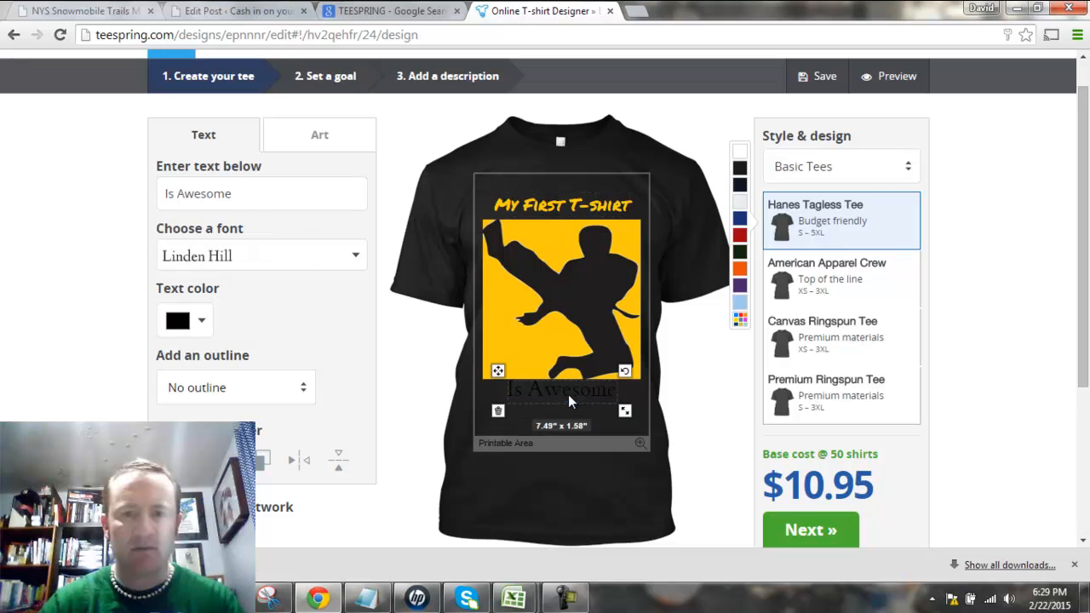
pyautogui.click(200, 324)
pyautogui.click(260, 332)
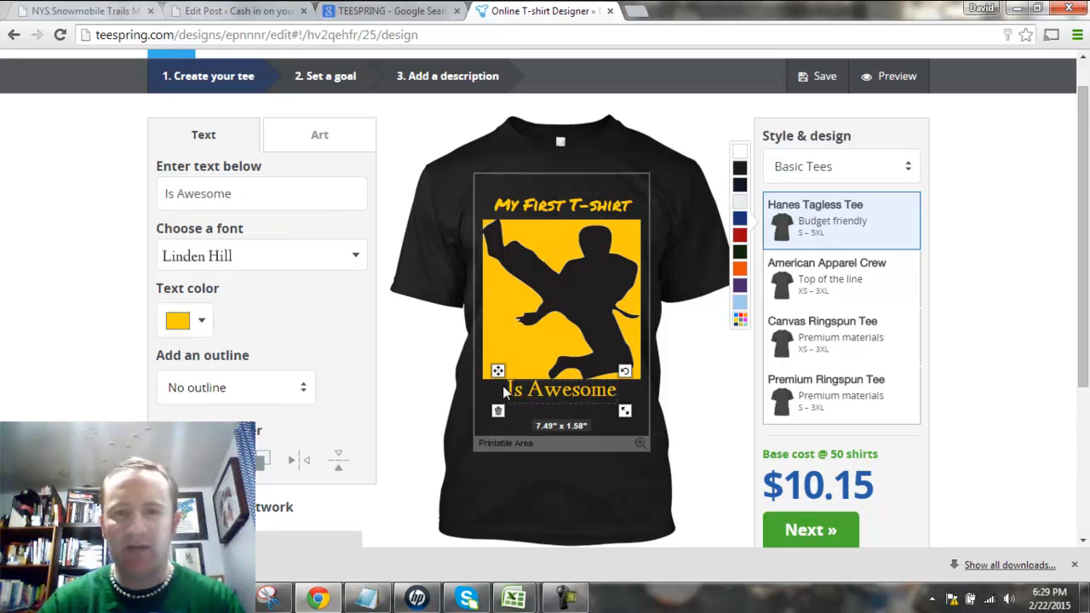
pyautogui.moveTo(561, 393); pyautogui.dragTo(561, 400)
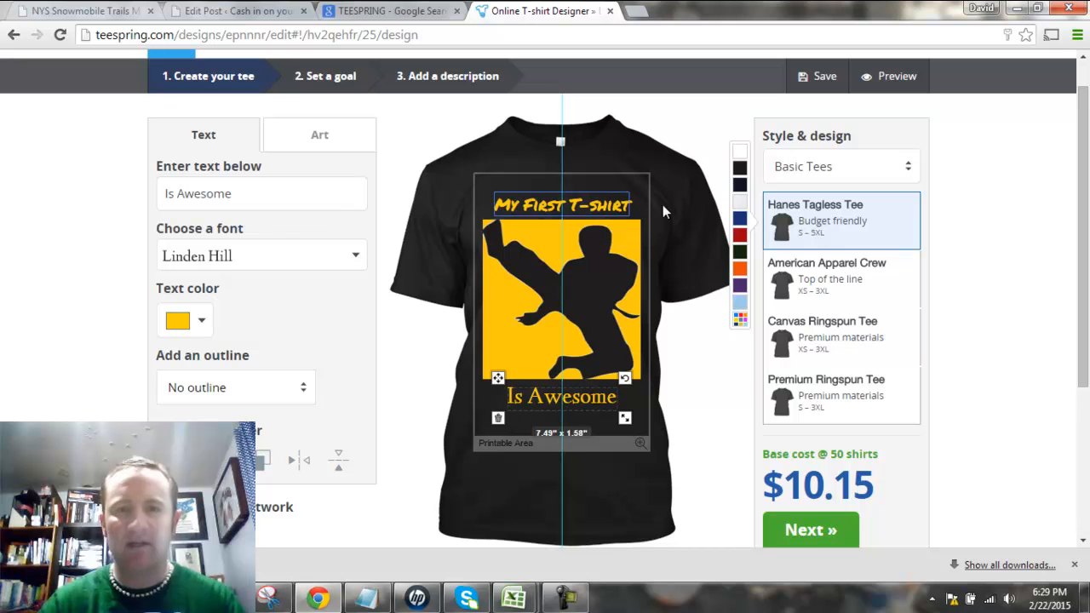
pyautogui.click(691, 202)
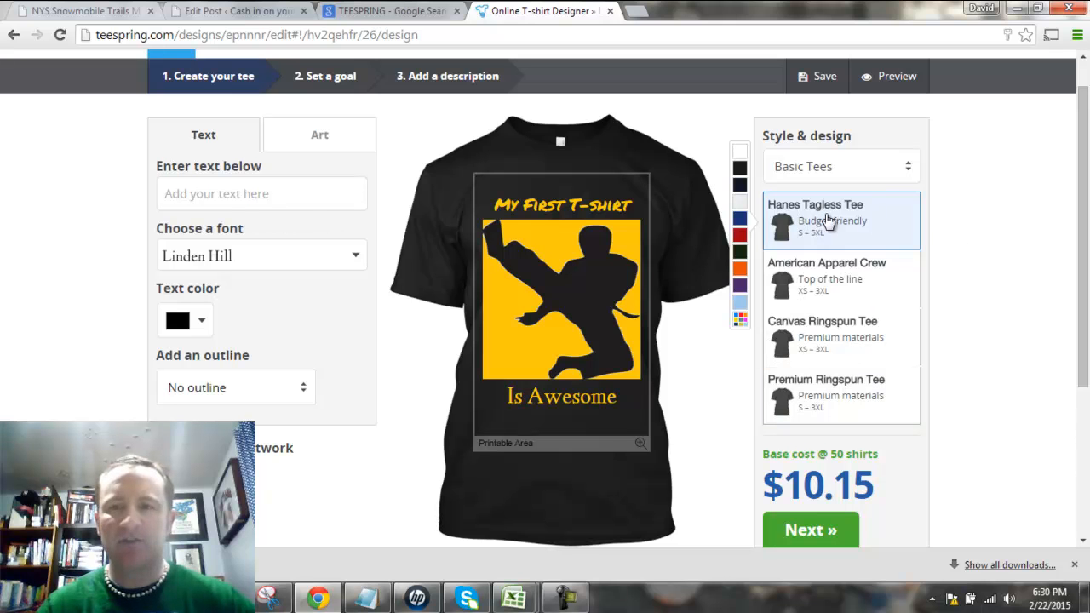
# Compare the base cost and available colors of the Hanes Tagless Tee and the American Apparel Crew.
pyautogui.click(827, 274)
pyautogui.moveTo(739, 375)
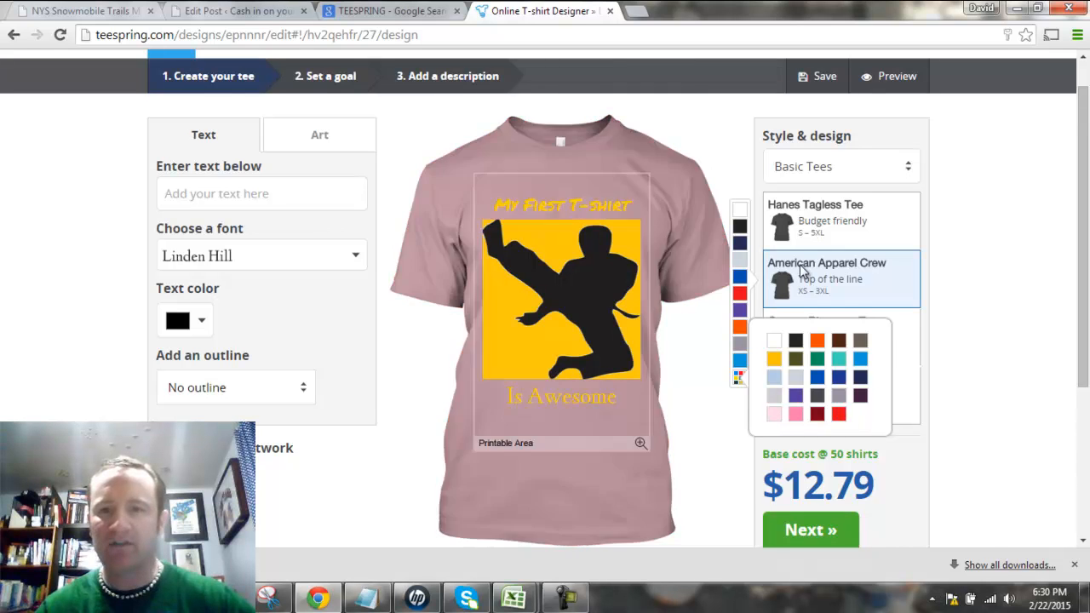
pyautogui.click(805, 224)
pyautogui.click(739, 321)
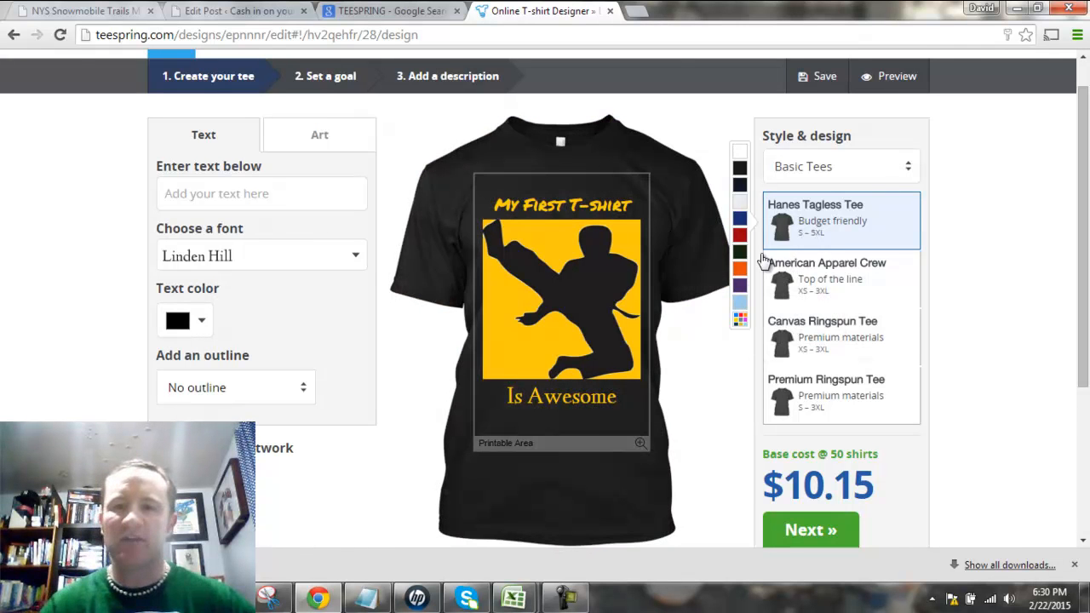
pyautogui.click(808, 281)
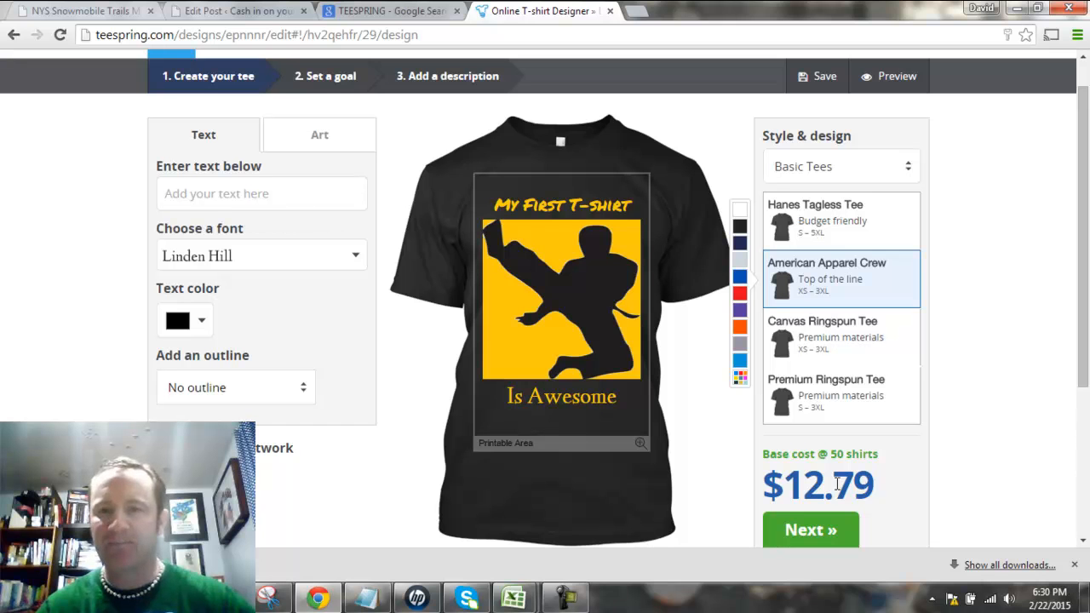
pyautogui.click(820, 219)
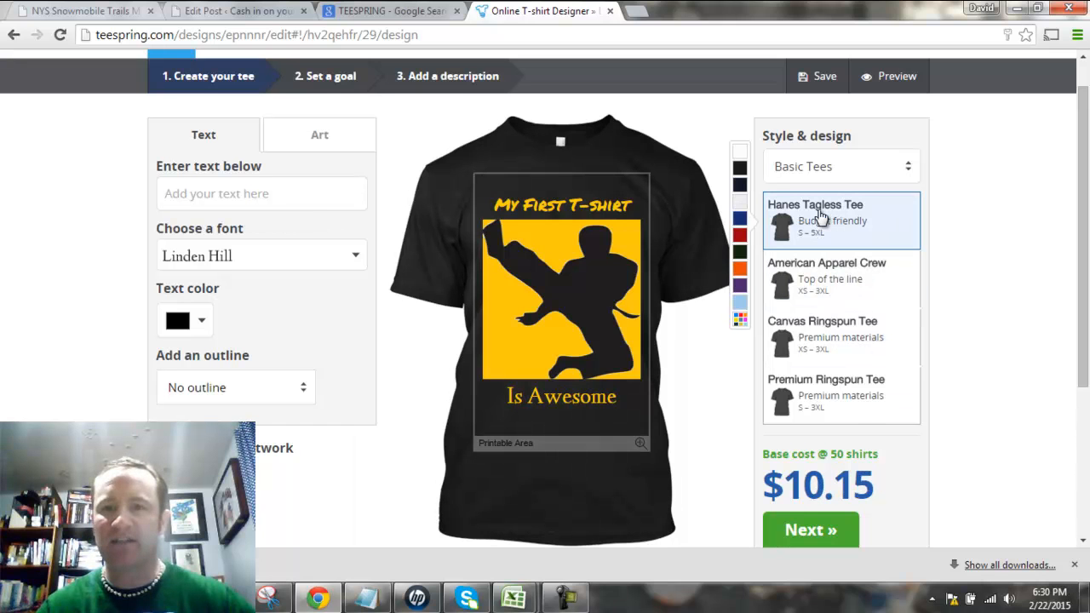
pyautogui.click(830, 281)
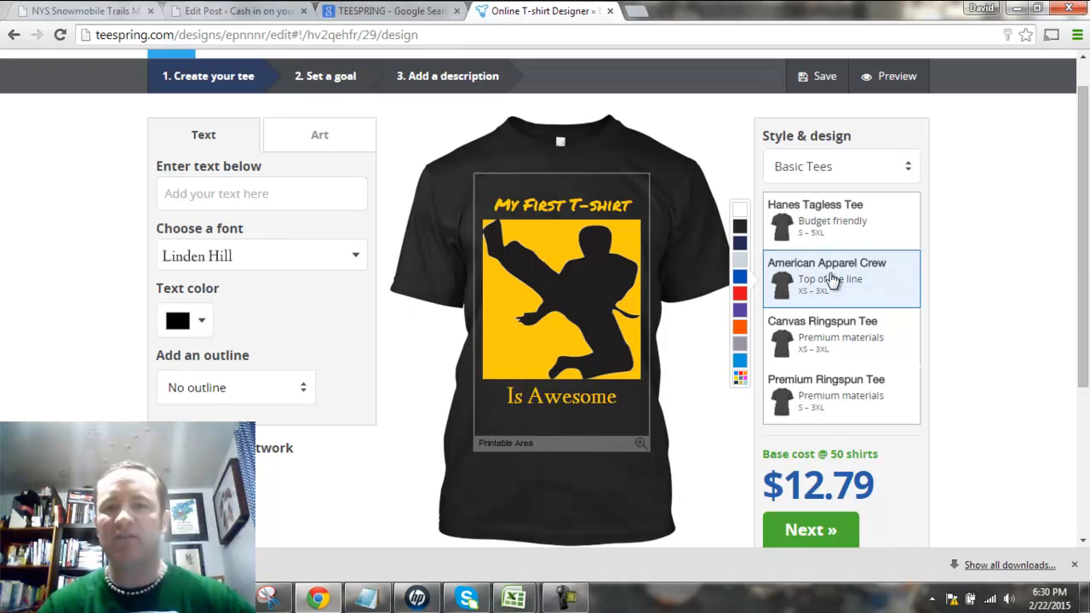
pyautogui.click(817, 223)
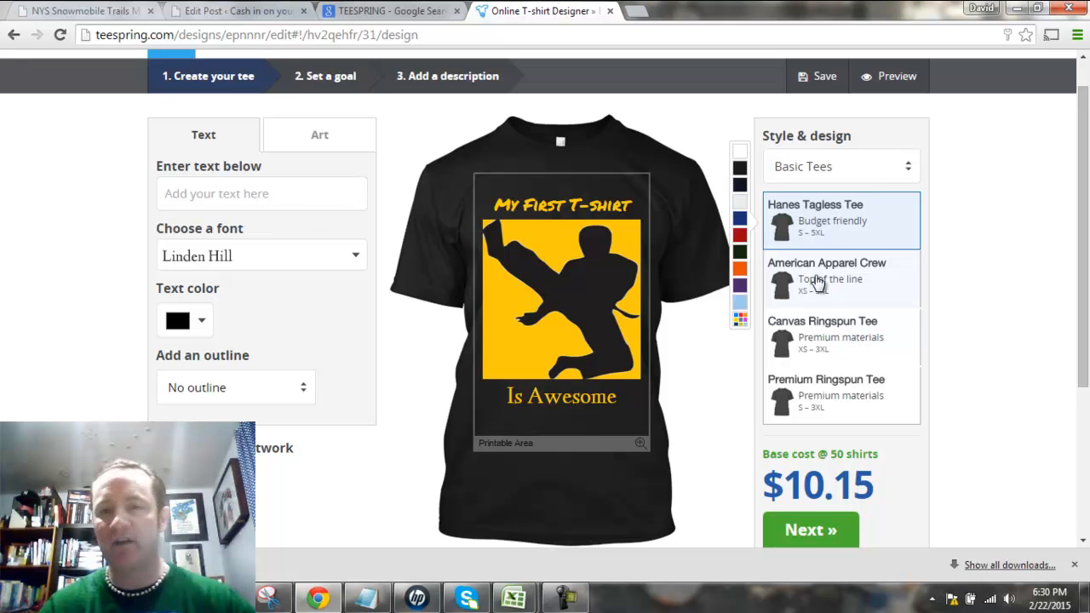
# Compare the Canvas Ringspun, Premium Ringspun and Hanes Tagless tees and choose the Premium Ringspun Tee as the shirt style.
pyautogui.click(822, 338)
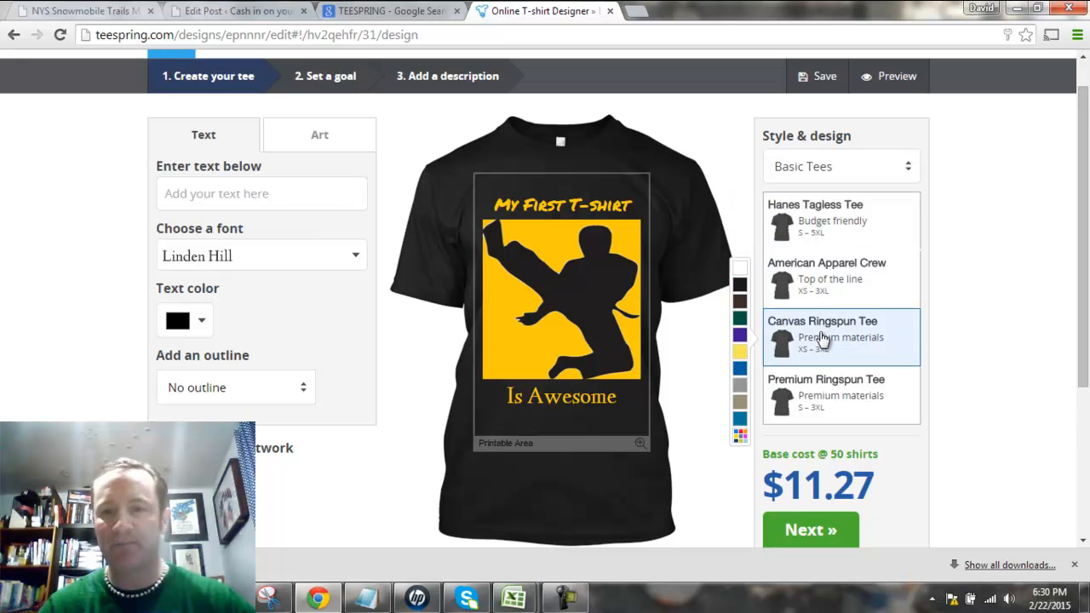
pyautogui.click(831, 388)
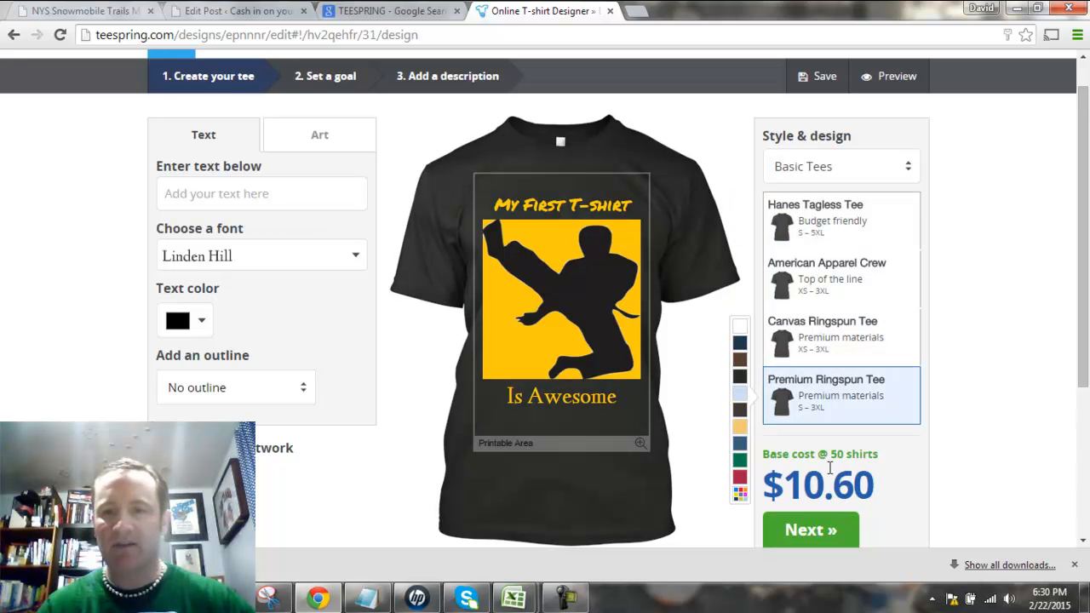
pyautogui.click(847, 231)
pyautogui.click(850, 397)
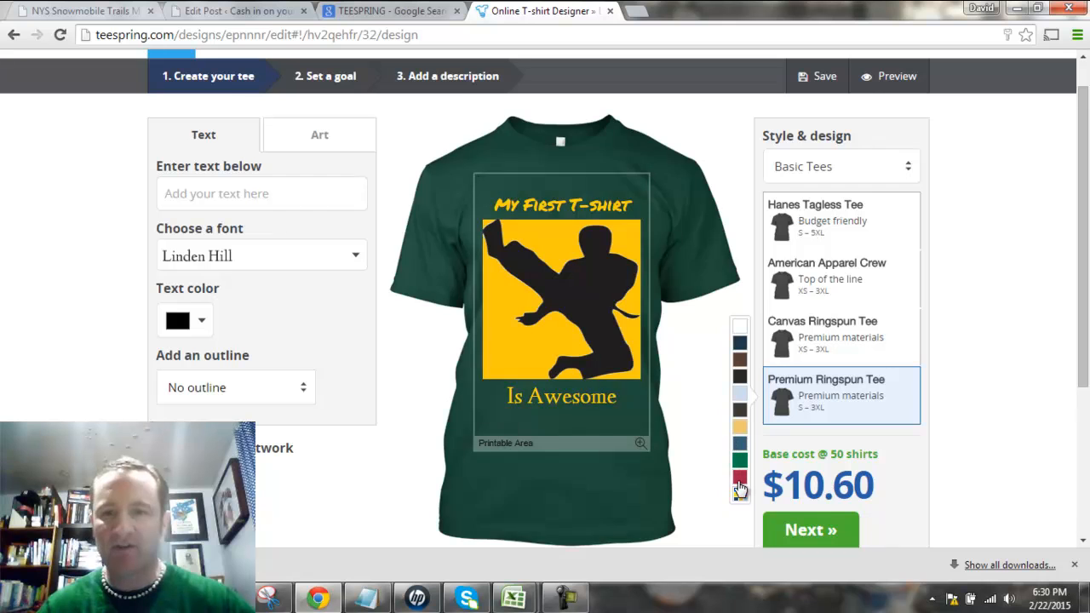
# Try brown as the Premium Ringspun Tee's color and return it to black.
pyautogui.moveTo(741, 495)
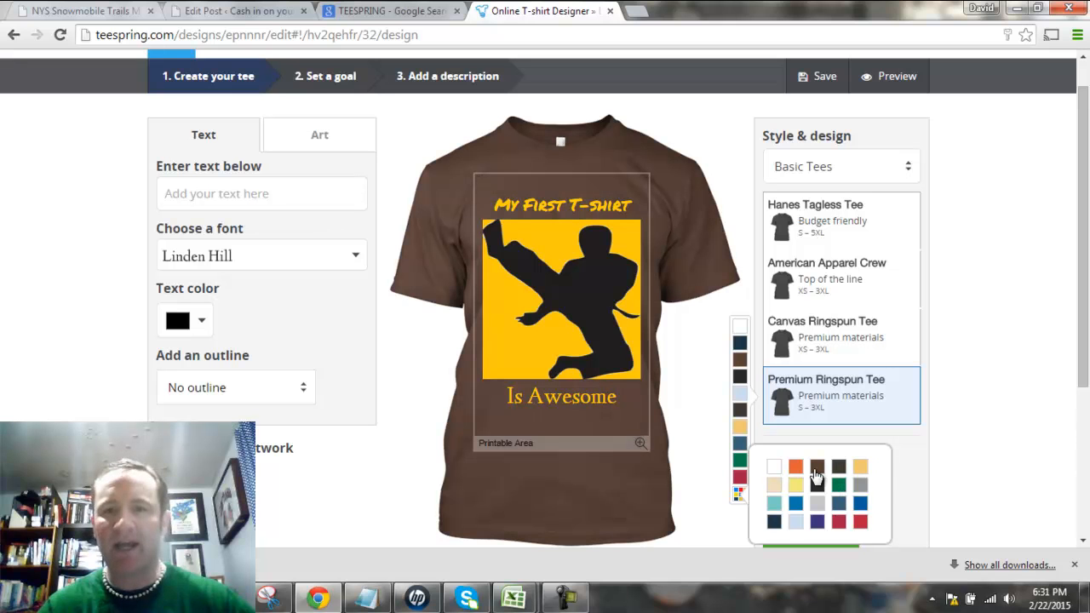
pyautogui.click(816, 469)
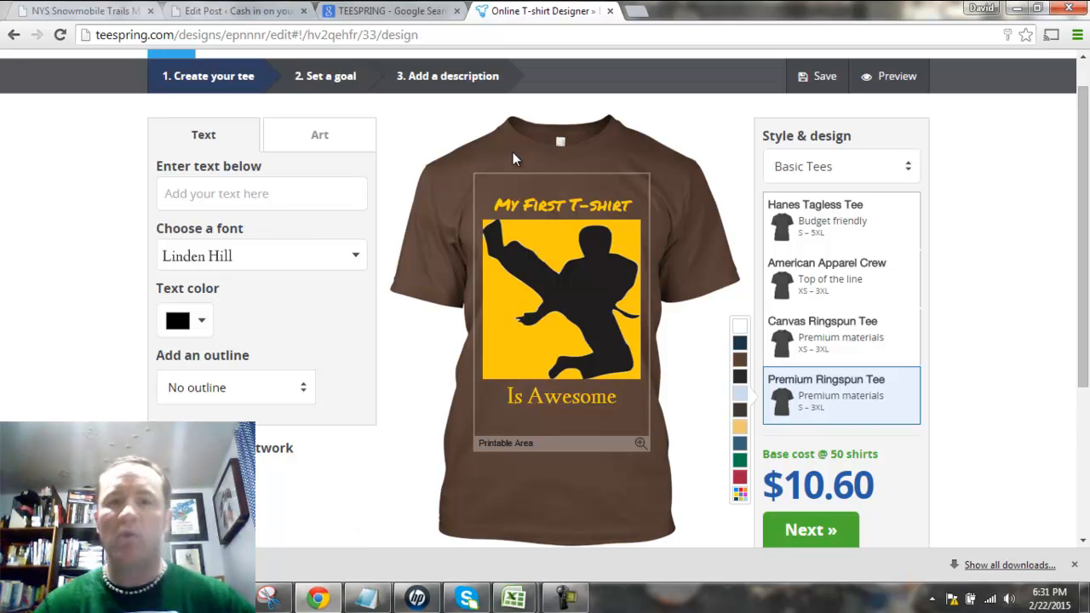
pyautogui.click(738, 380)
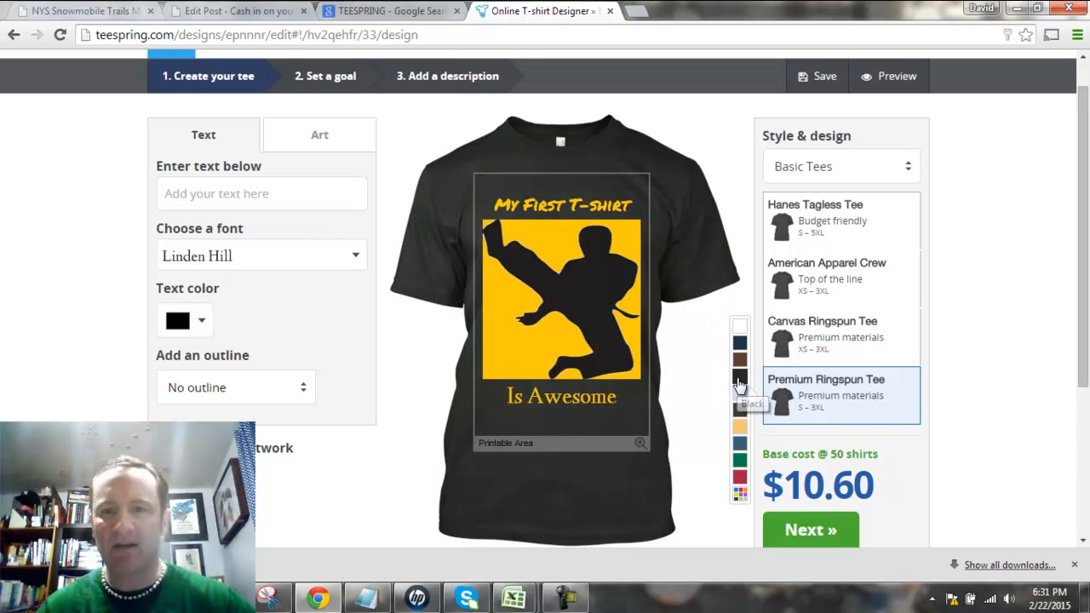
# Accept the finished shirt design and continue to the campaign's goal-setting stage.
pyautogui.scroll(-1, 598, 347)
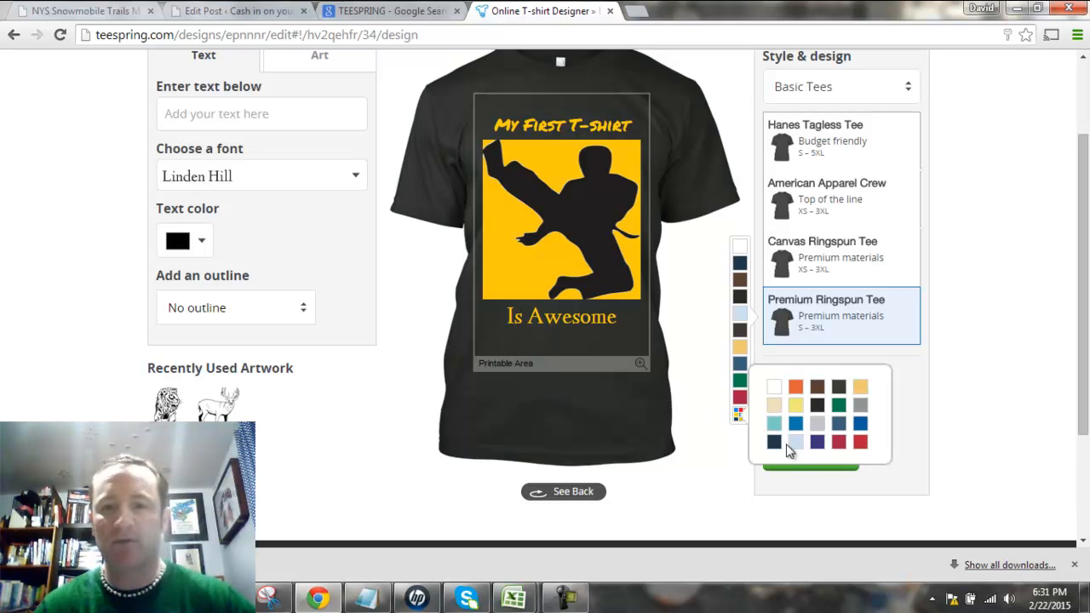
pyautogui.click(822, 458)
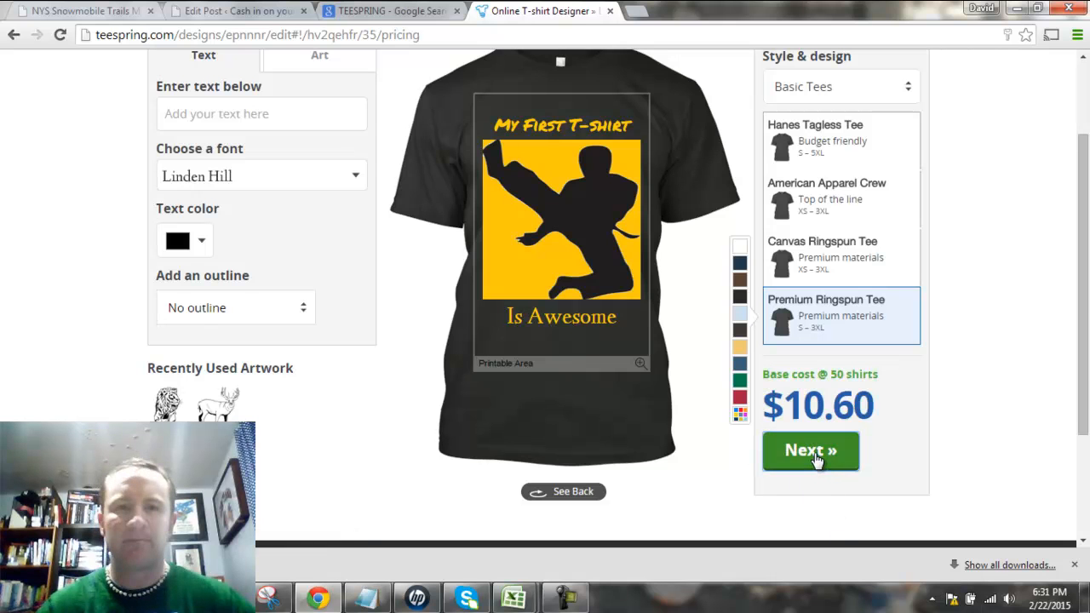
pyautogui.scroll(1, 472, 304)
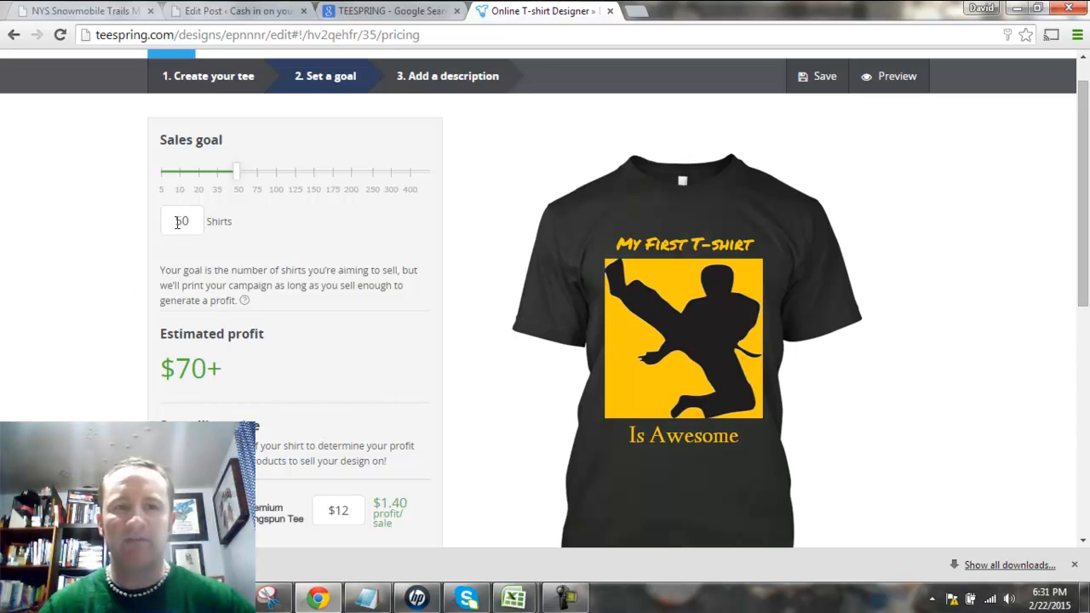
# Try a selling price of $17.00 for the Premium Ringspun Tee to check the estimated profit.
pyautogui.scroll(-3, 111, 378)
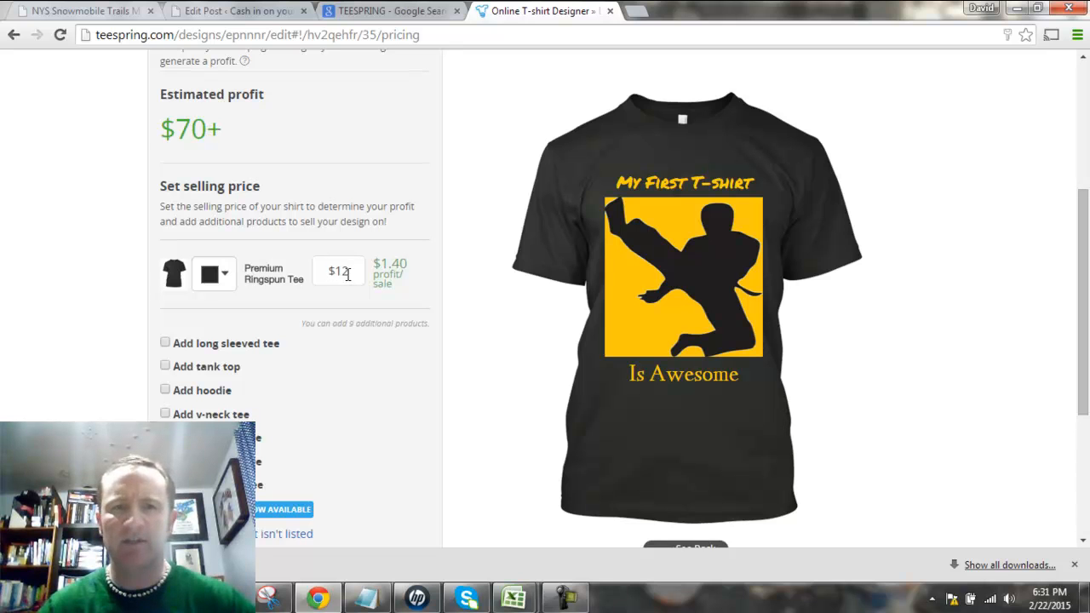
pyautogui.moveTo(348, 273); pyautogui.dragTo(336, 273)
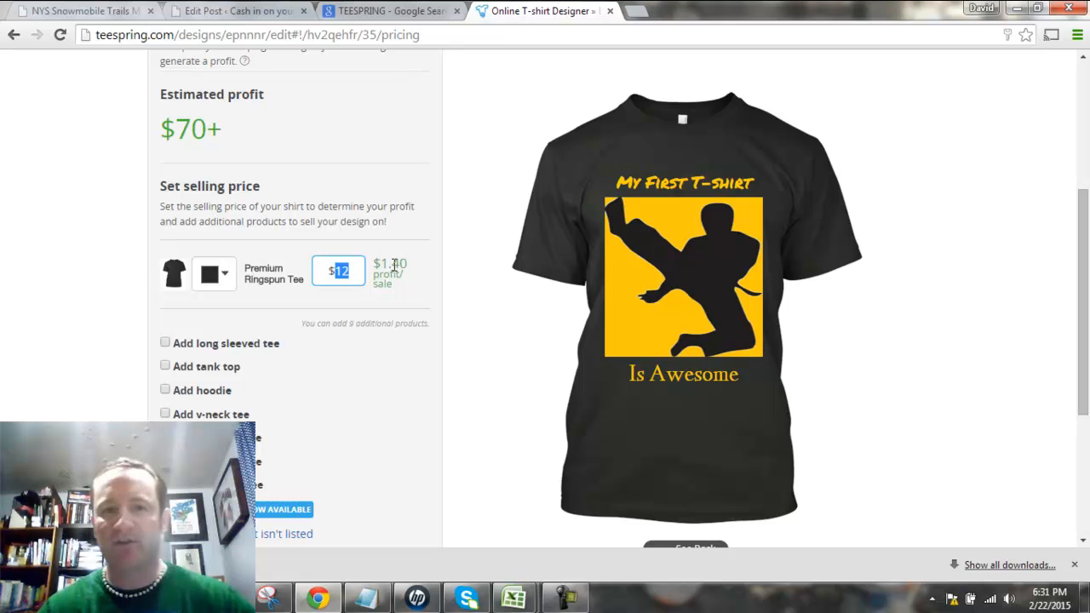
pyautogui.click(349, 271)
pyautogui.doubleClick(347, 270)
pyautogui.write('17.00')
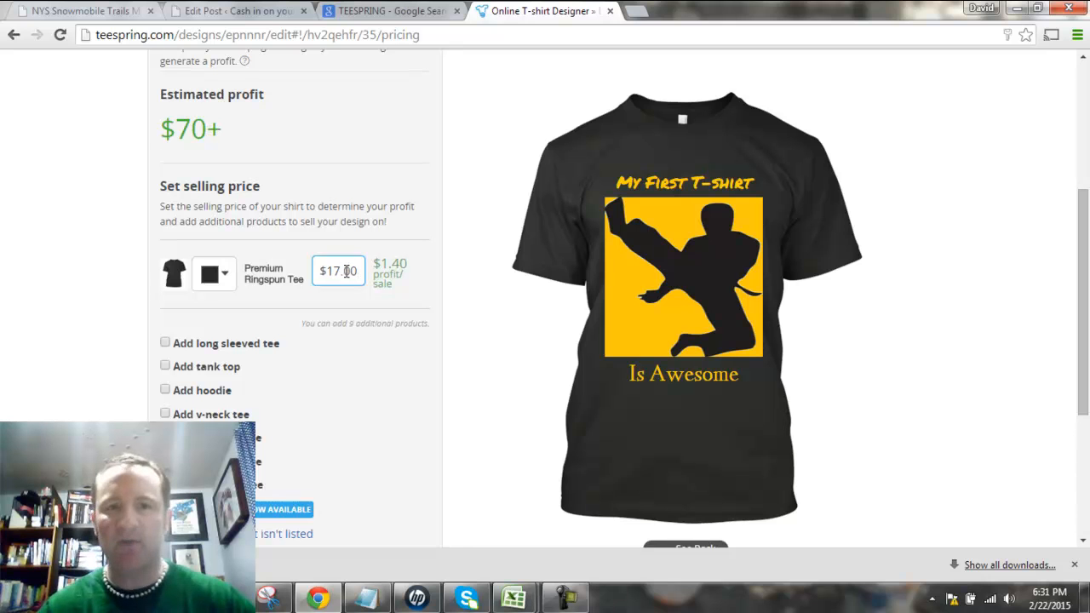
pyautogui.click(422, 286)
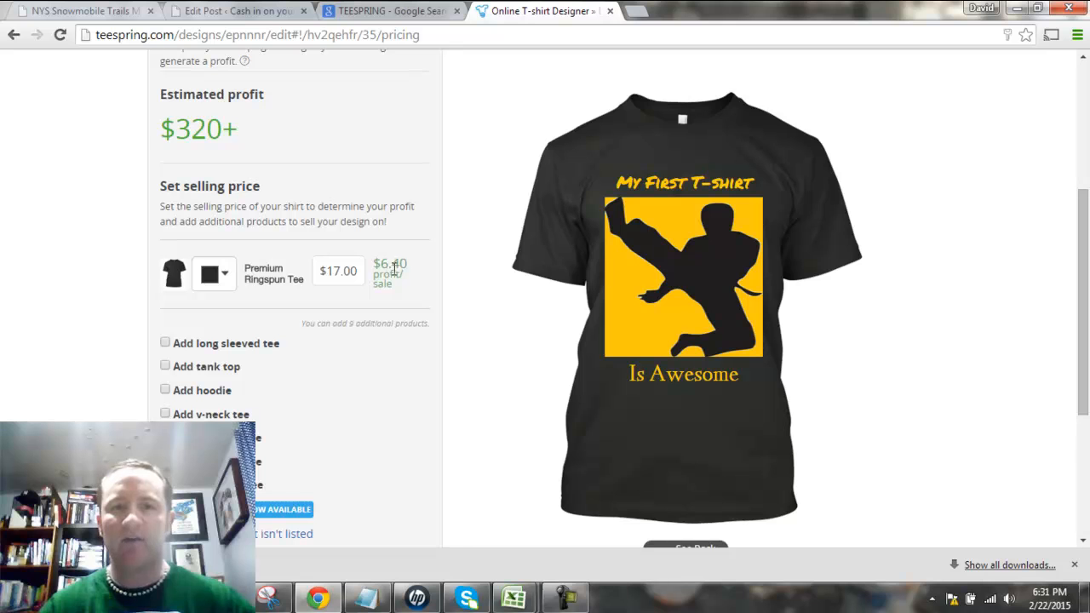
# Set the Premium Ringspun Tee's selling price to $15.
pyautogui.doubleClick(341, 271)
pyautogui.write('15')
pyautogui.click(436, 274)
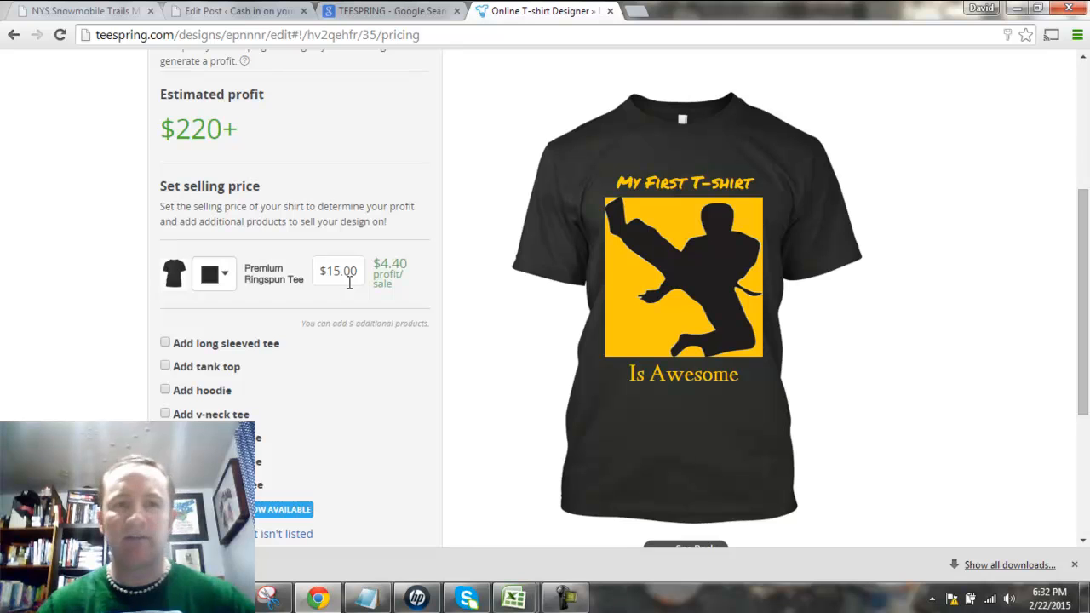
# Check the estimated profit for a sales goal of 50 shirts.
pyautogui.scroll(2, 351, 281)
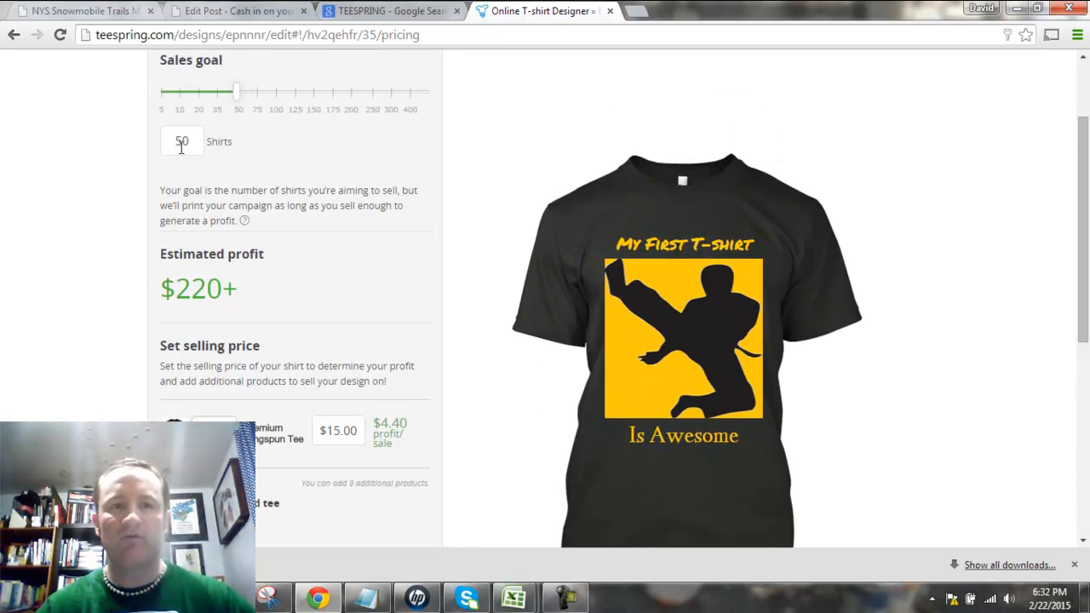
pyautogui.click(236, 102)
pyautogui.moveTo(236, 102); pyautogui.dragTo(240, 103)
pyautogui.moveTo(240, 104)
pyautogui.moveTo(242, 103); pyautogui.dragTo(239, 102)
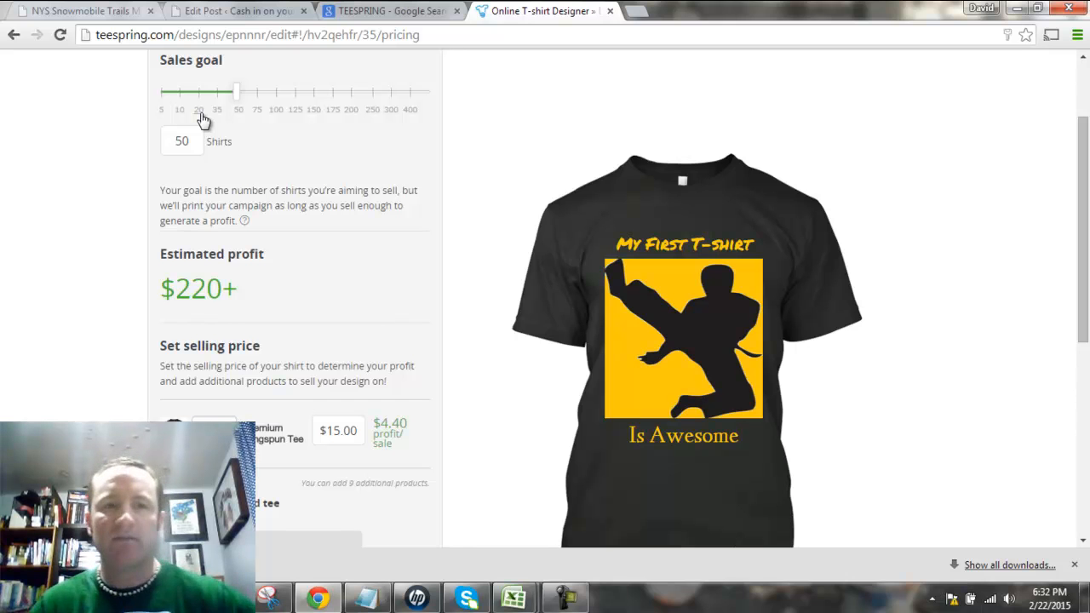
pyautogui.moveTo(237, 99); pyautogui.dragTo(194, 99)
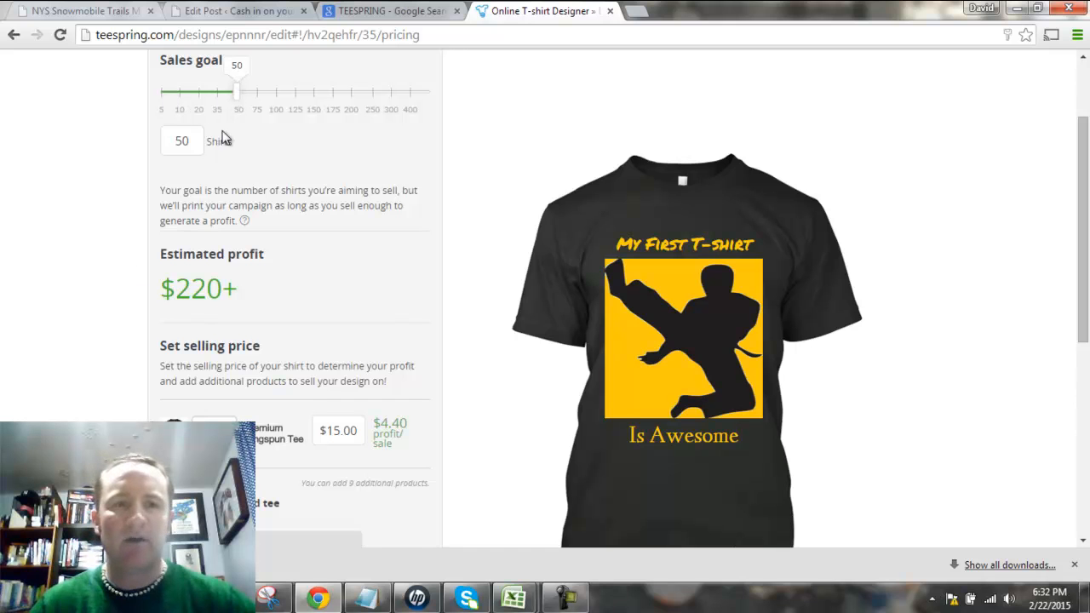
pyautogui.moveTo(170, 288); pyautogui.dragTo(224, 289)
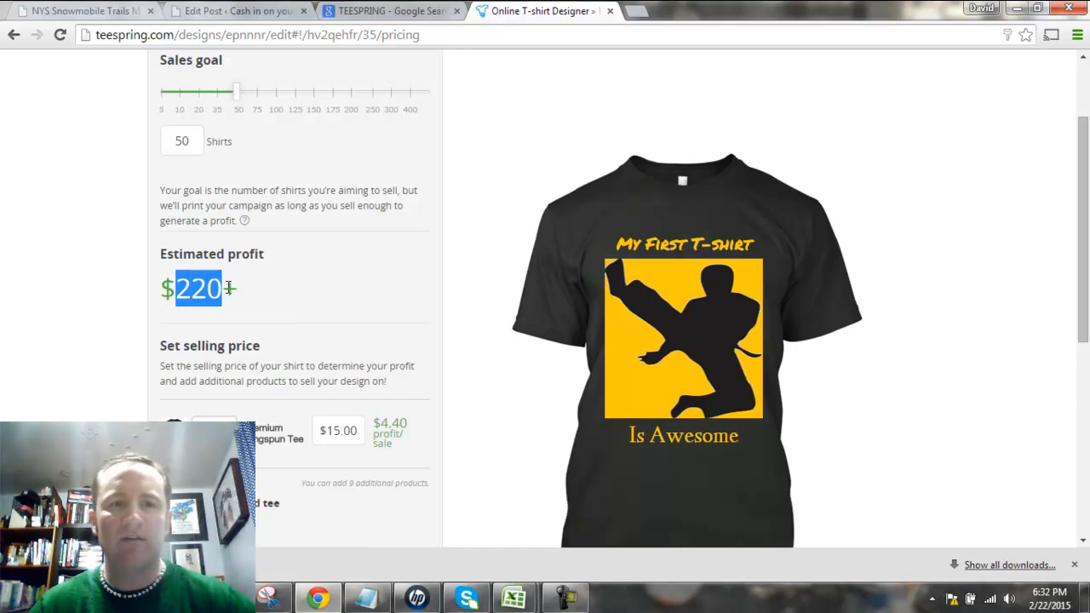
# Try sales goals of 20, 55 and 11 shirts to compare the estimated profit and profit per sale.
pyautogui.moveTo(236, 104); pyautogui.dragTo(195, 119)
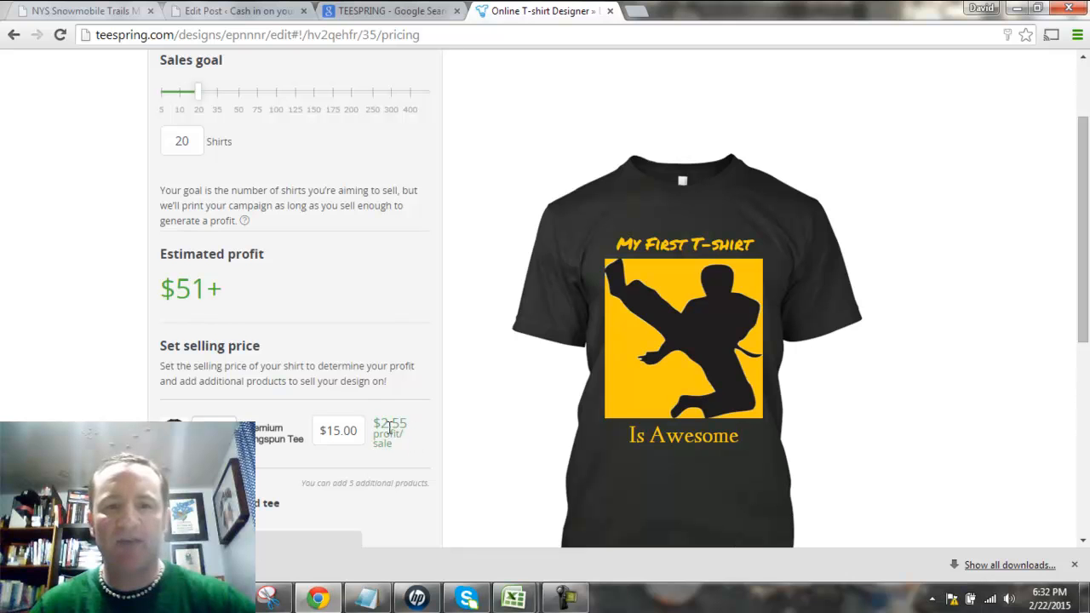
pyautogui.moveTo(383, 424); pyautogui.dragTo(412, 424)
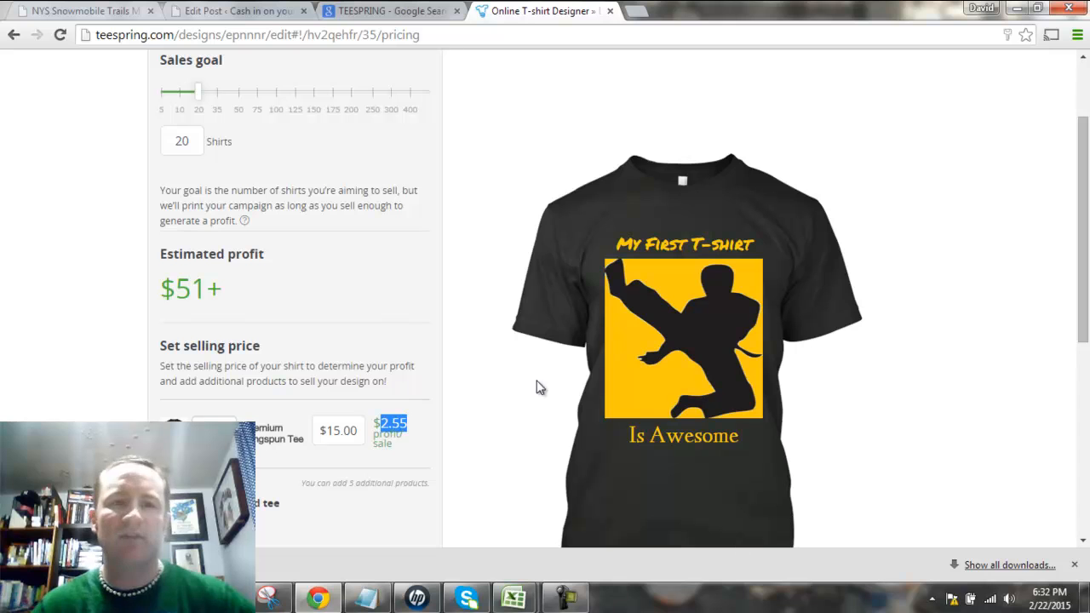
pyautogui.moveTo(200, 96); pyautogui.dragTo(242, 107)
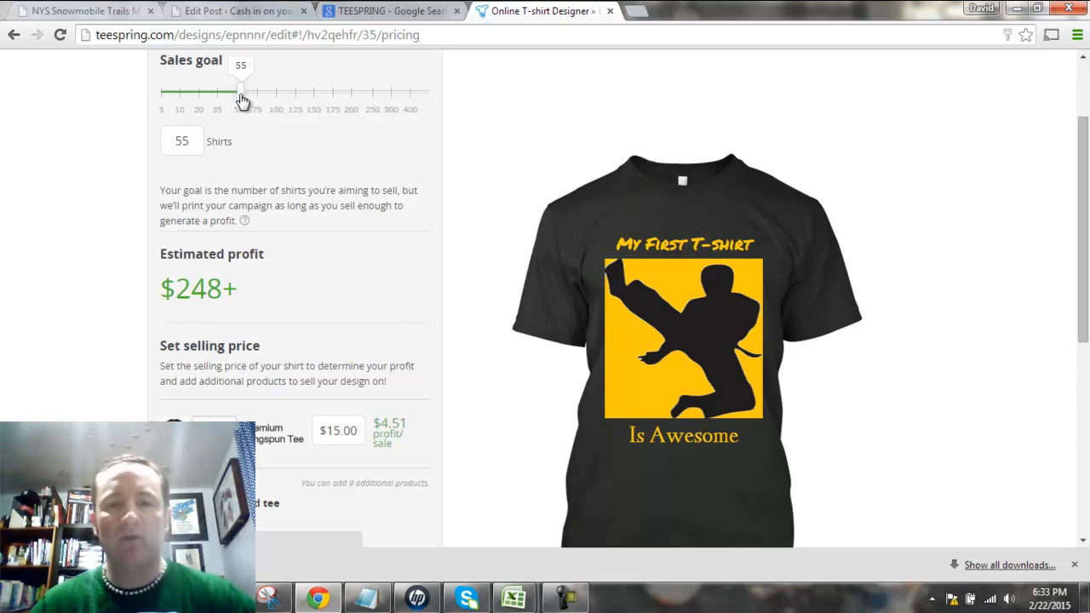
pyautogui.moveTo(242, 101); pyautogui.dragTo(182, 94)
pyautogui.doubleClick(184, 290)
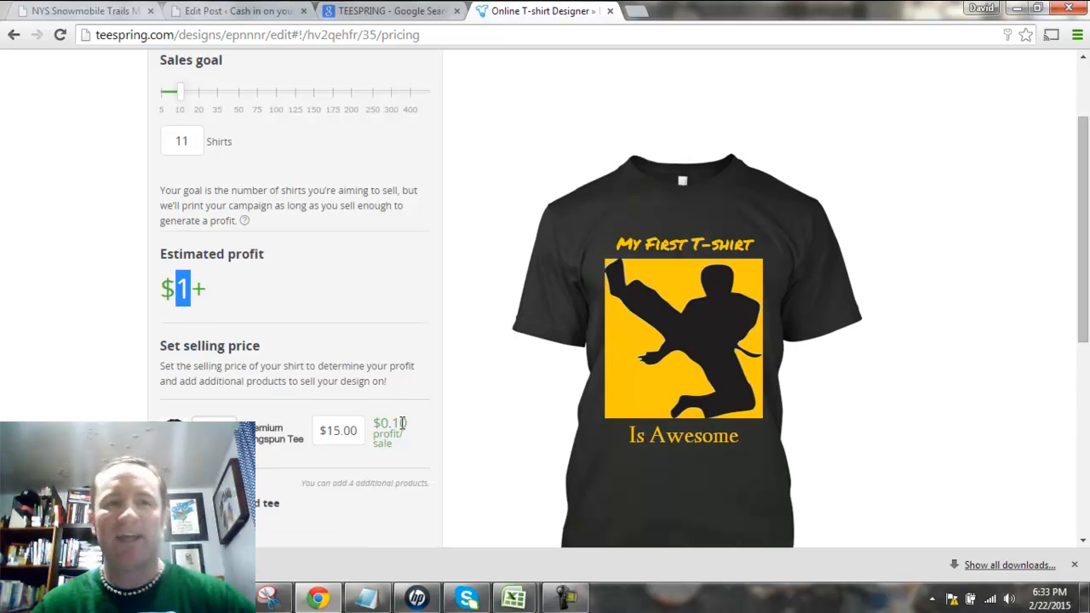
pyautogui.moveTo(192, 141); pyautogui.dragTo(179, 141)
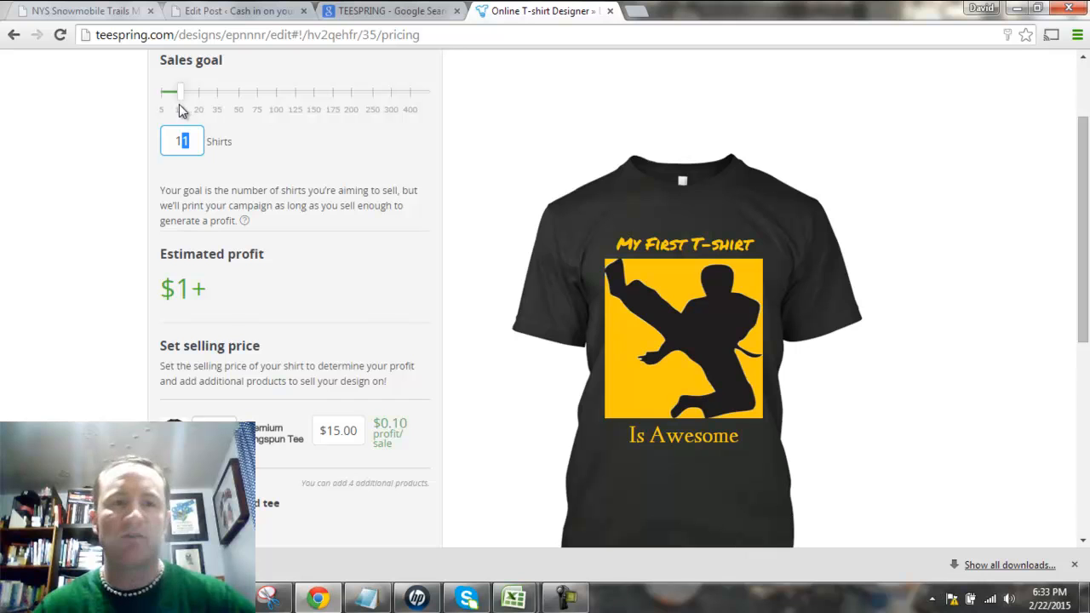
# Set the campaign's sales goal to 100 shirts.
pyautogui.moveTo(182, 97)
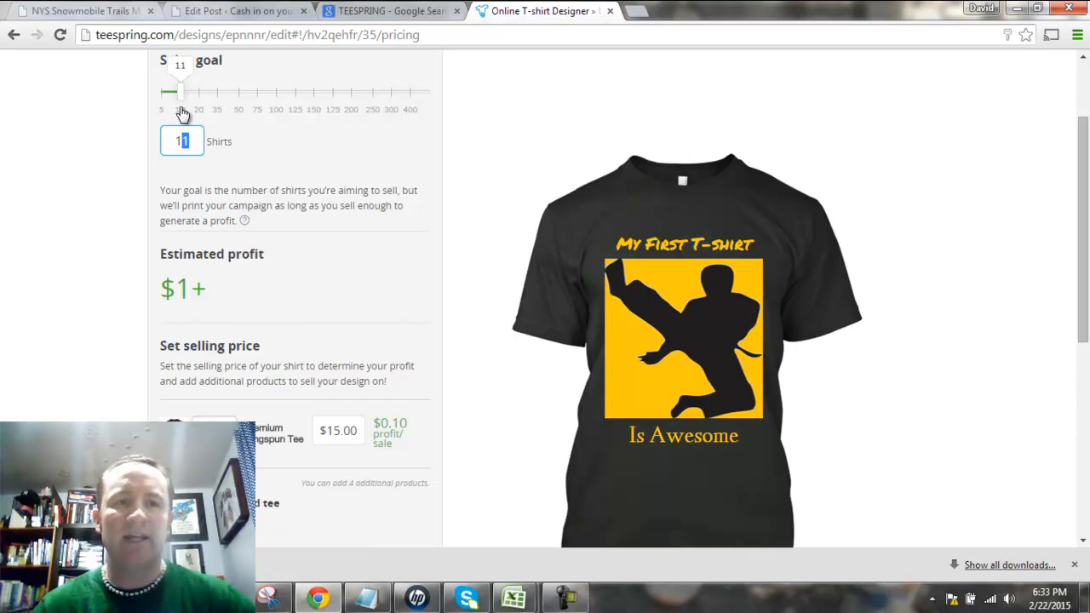
pyautogui.click(182, 101)
pyautogui.moveTo(226, 101); pyautogui.dragTo(279, 90)
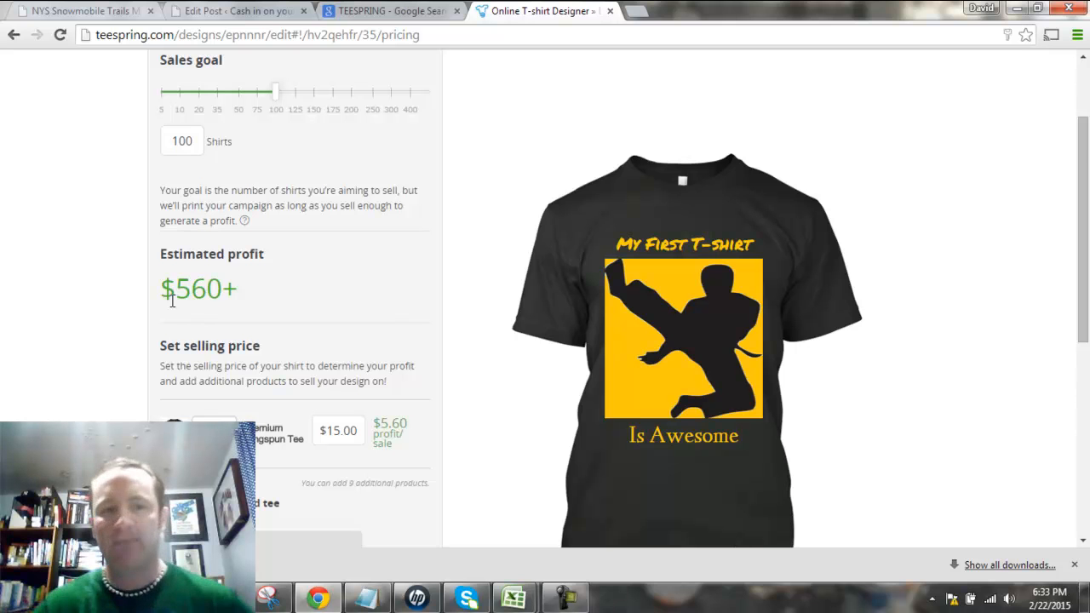
# Add a long sleeved tee as an additional product and make it green.
pyautogui.scroll(-1, 157, 282)
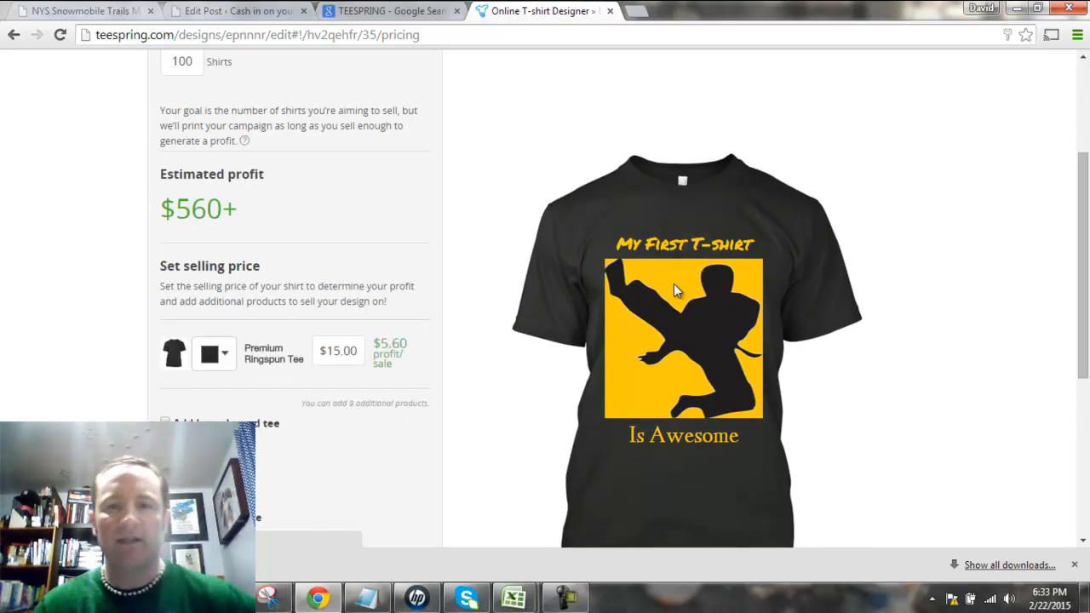
pyautogui.scroll(-2, 674, 284)
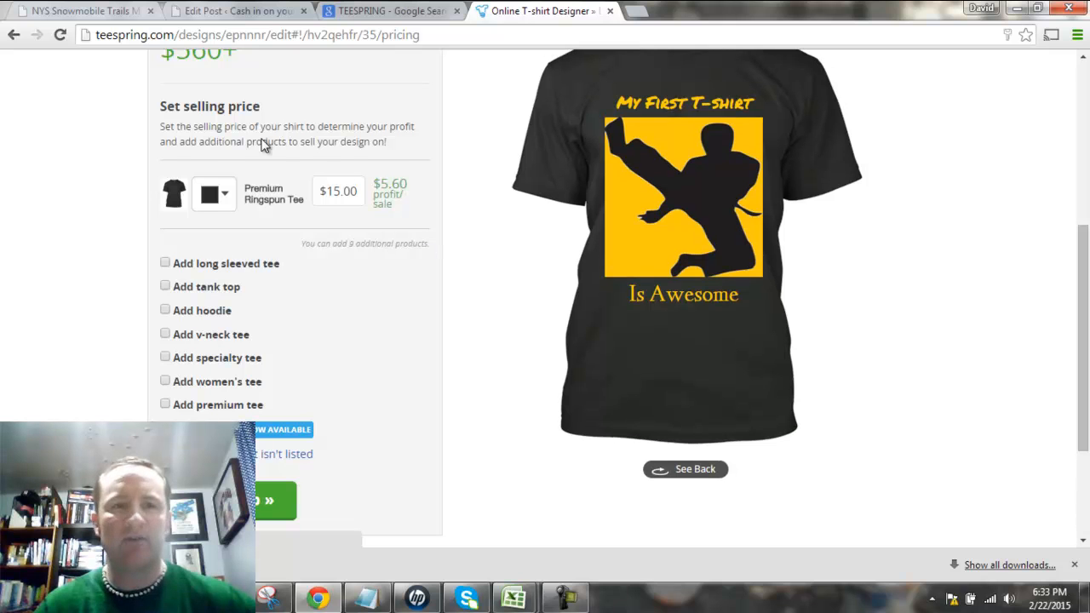
pyautogui.moveTo(320, 243); pyautogui.dragTo(432, 246)
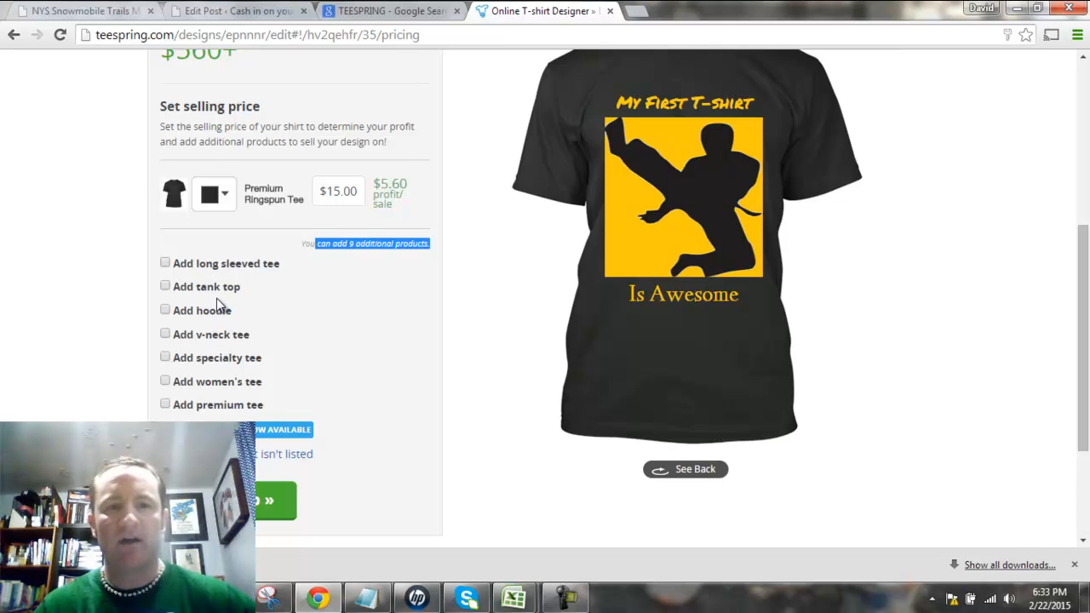
pyautogui.click(165, 264)
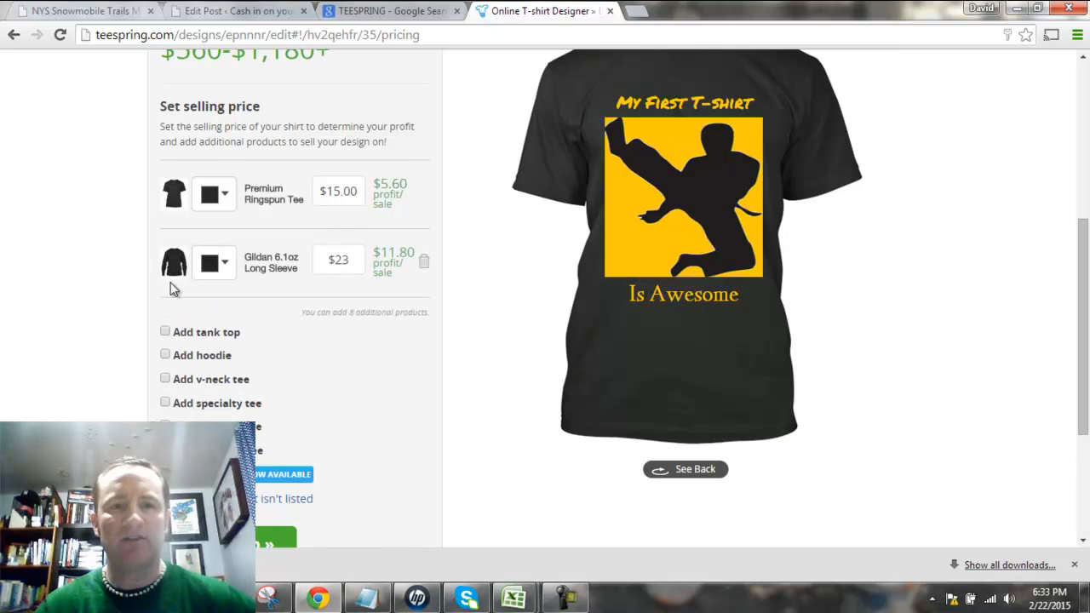
pyautogui.click(231, 262)
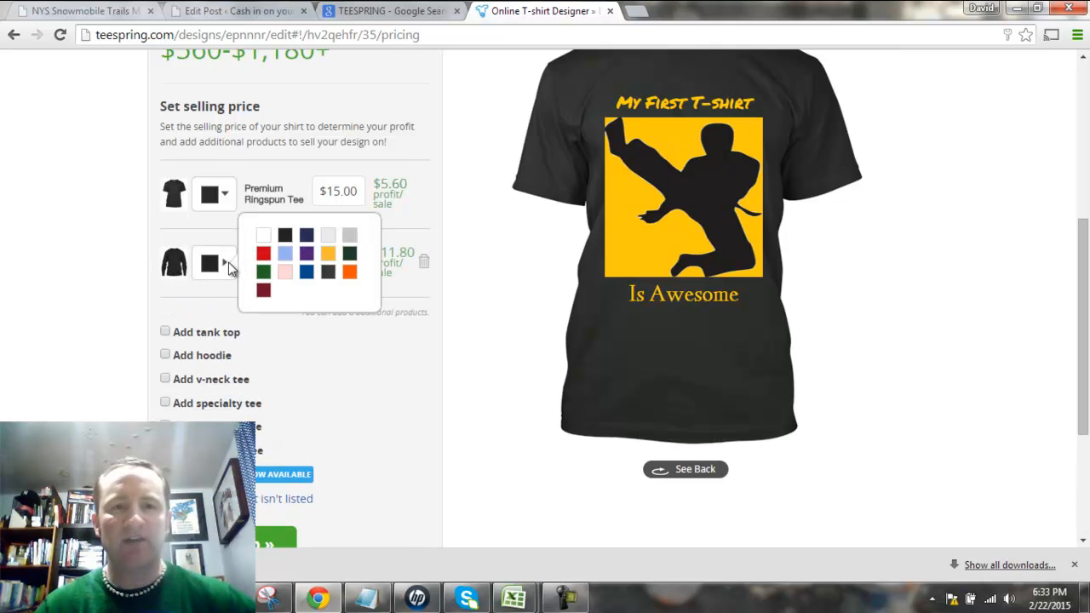
pyautogui.click(264, 274)
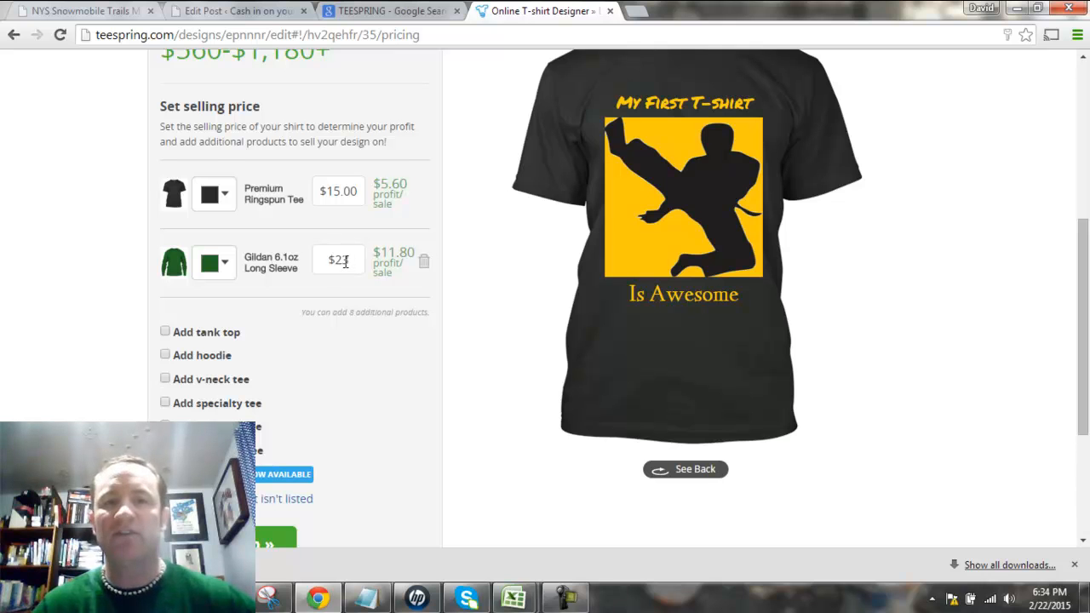
# Set the Gildan 6.1oz Long Sleeve's selling price to $25.
pyautogui.moveTo(349, 260); pyautogui.dragTo(343, 260)
pyautogui.press('BackSpace')
pyautogui.write('5')
pyautogui.click(440, 368)
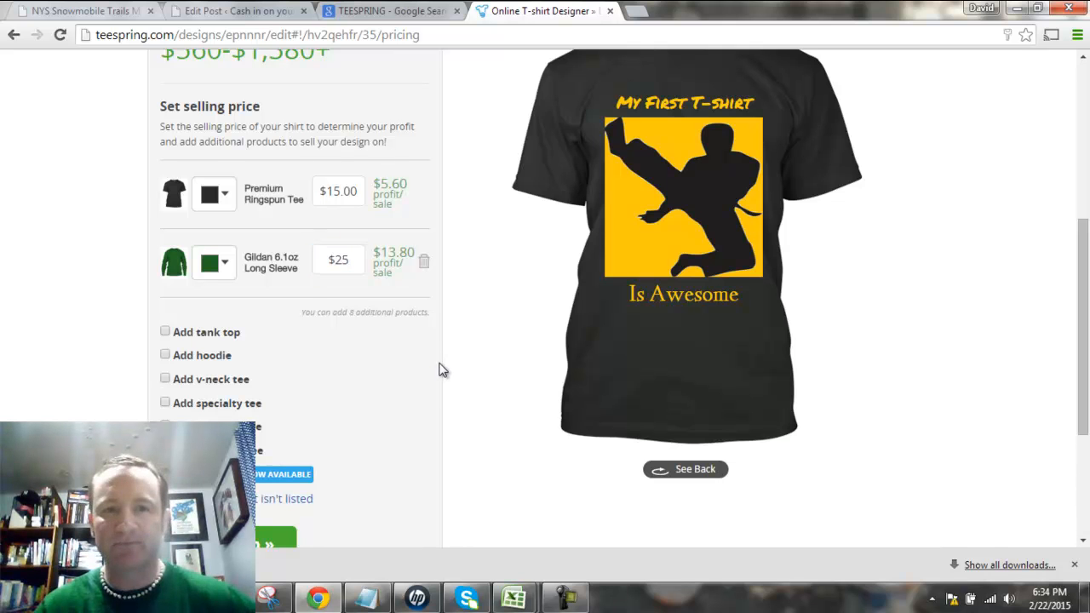
# Add a tank top as an additional product and make it navy.
pyautogui.click(165, 332)
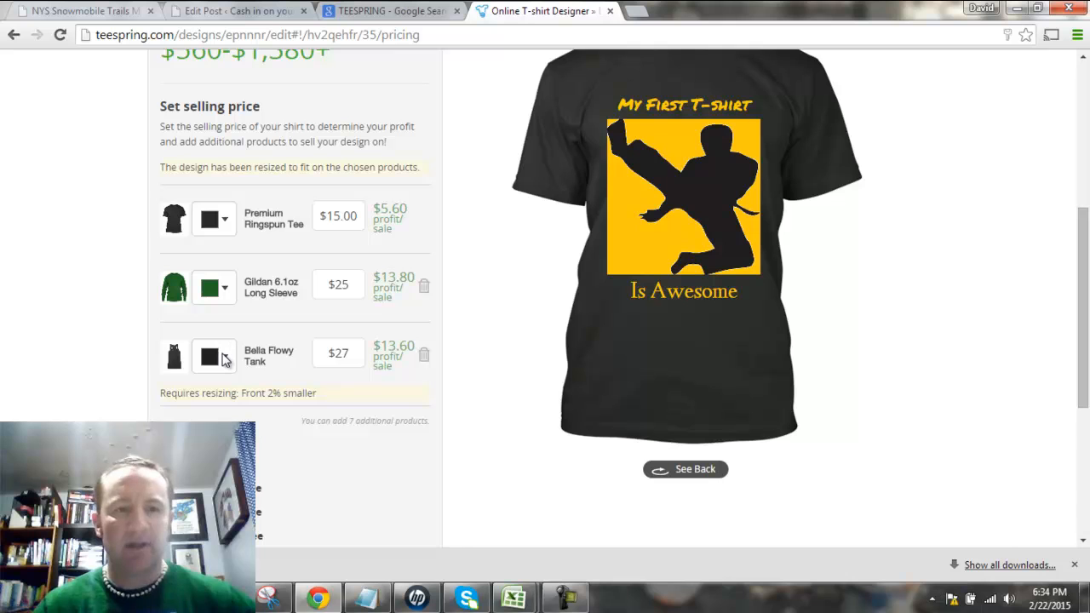
pyautogui.click(221, 357)
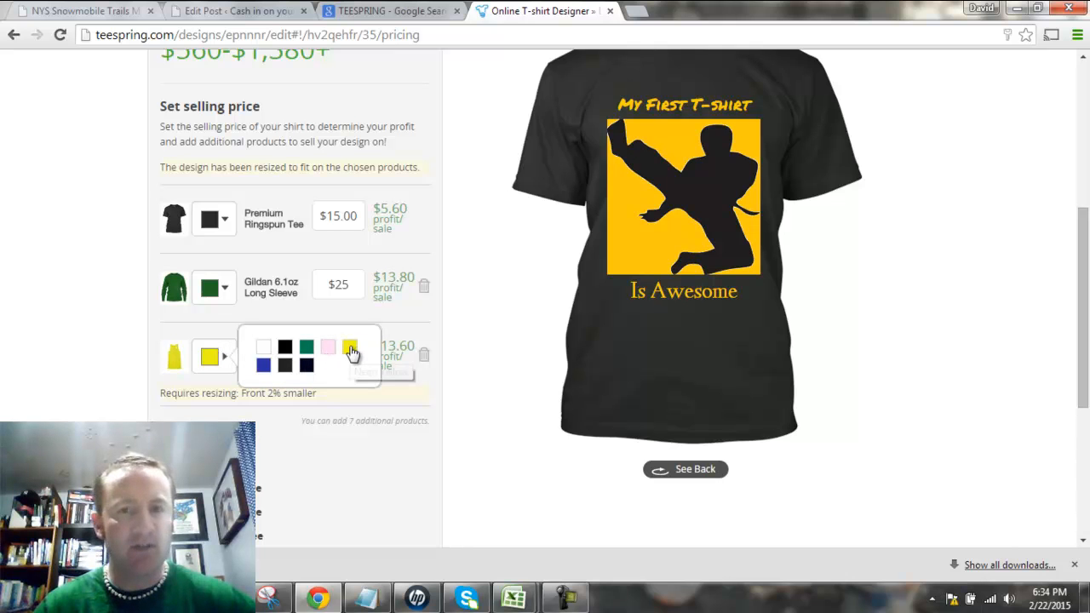
pyautogui.click(307, 366)
pyautogui.scroll(-2, 320, 366)
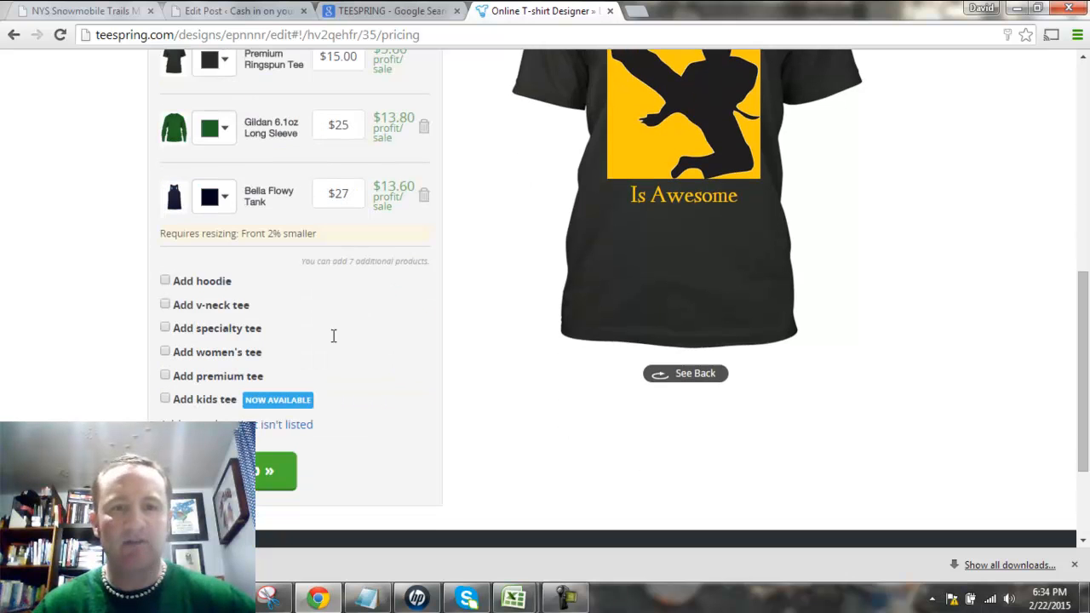
# Set the Bella Flowy Tank's selling price to $20.
pyautogui.scroll(1, 345, 198)
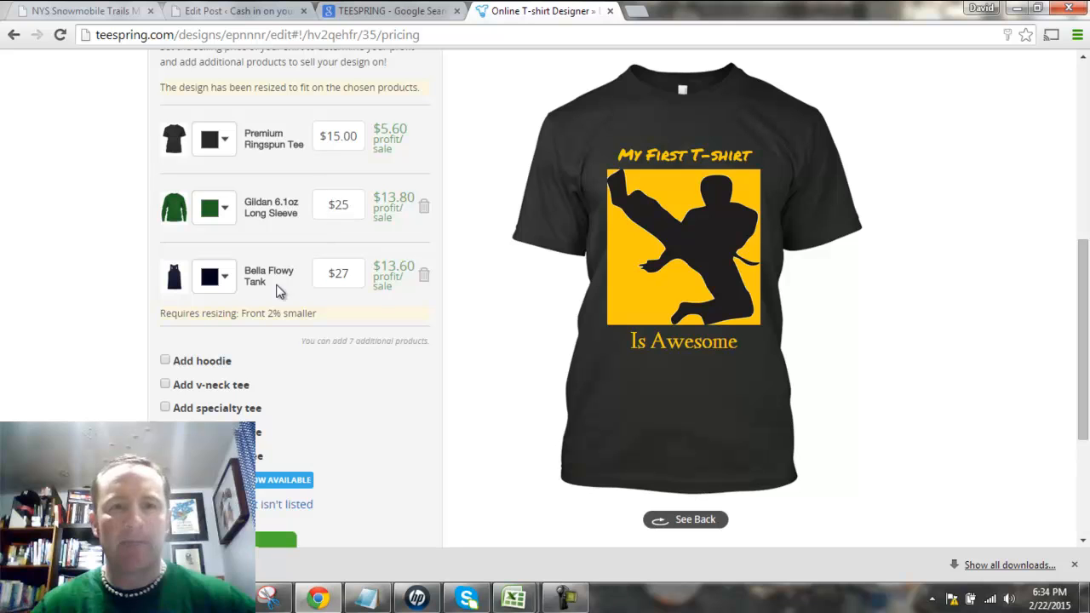
pyautogui.moveTo(352, 273); pyautogui.dragTo(333, 273)
pyautogui.write('20')
pyautogui.click(375, 329)
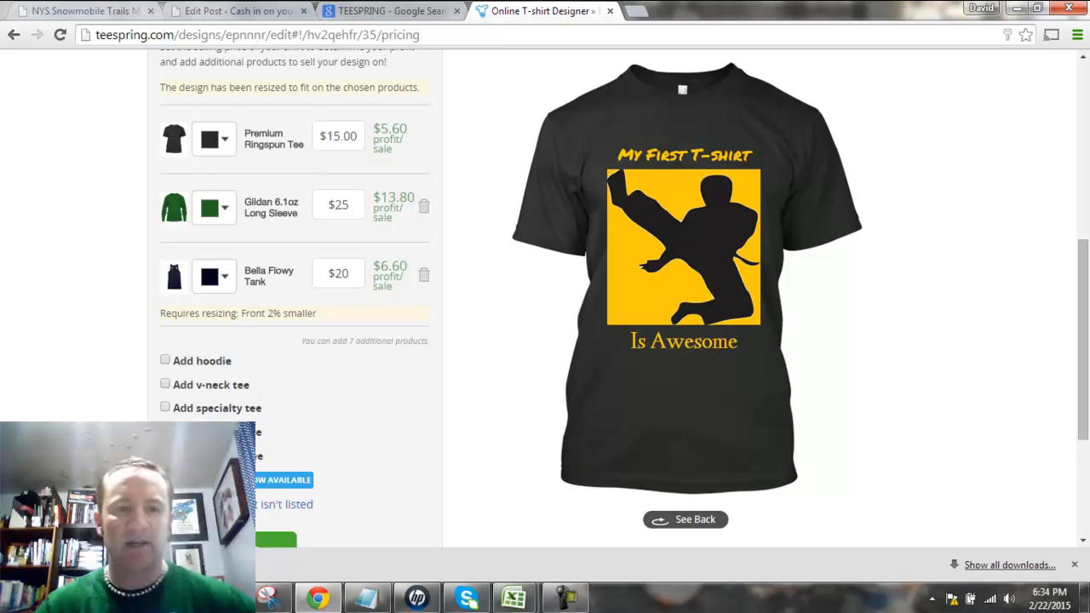
# Add a hoodie as an additional product, review its resizing note and set its selling price to $35.
pyautogui.click(165, 361)
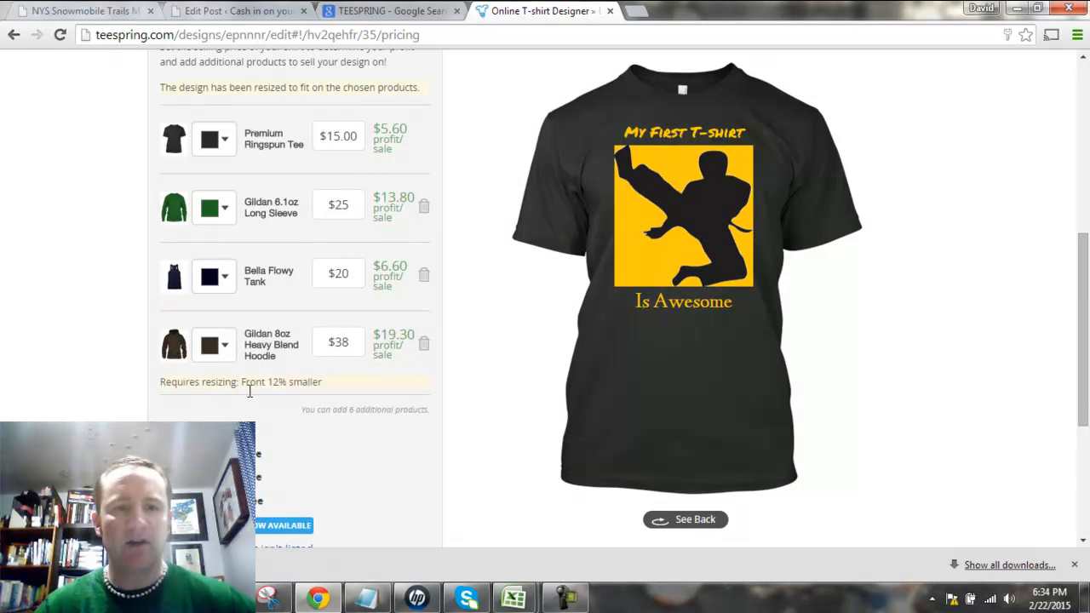
pyautogui.moveTo(161, 382); pyautogui.dragTo(332, 383)
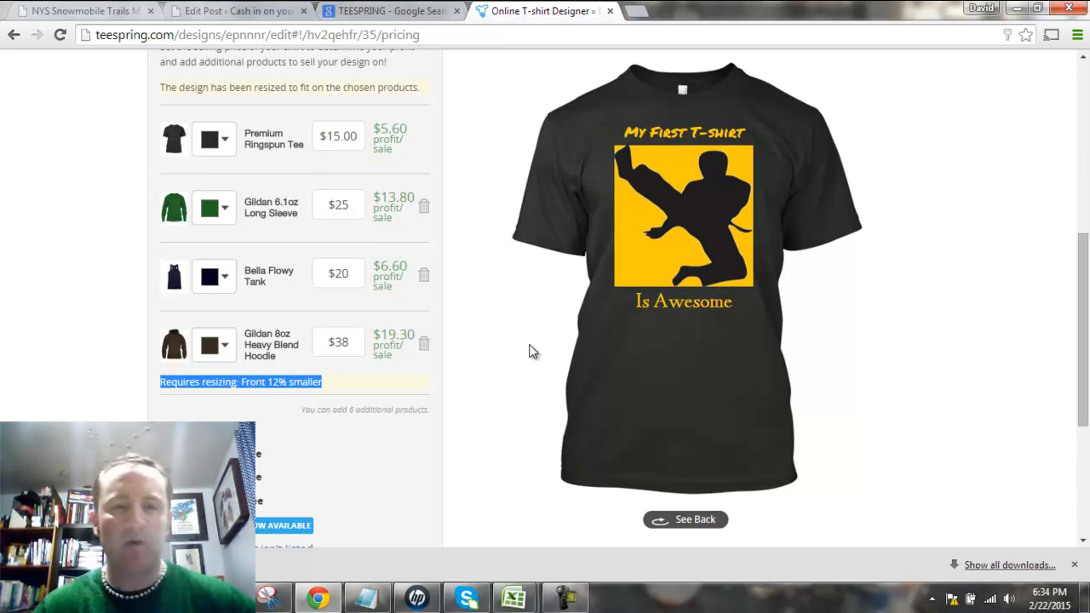
pyautogui.moveTo(351, 342); pyautogui.dragTo(338, 342)
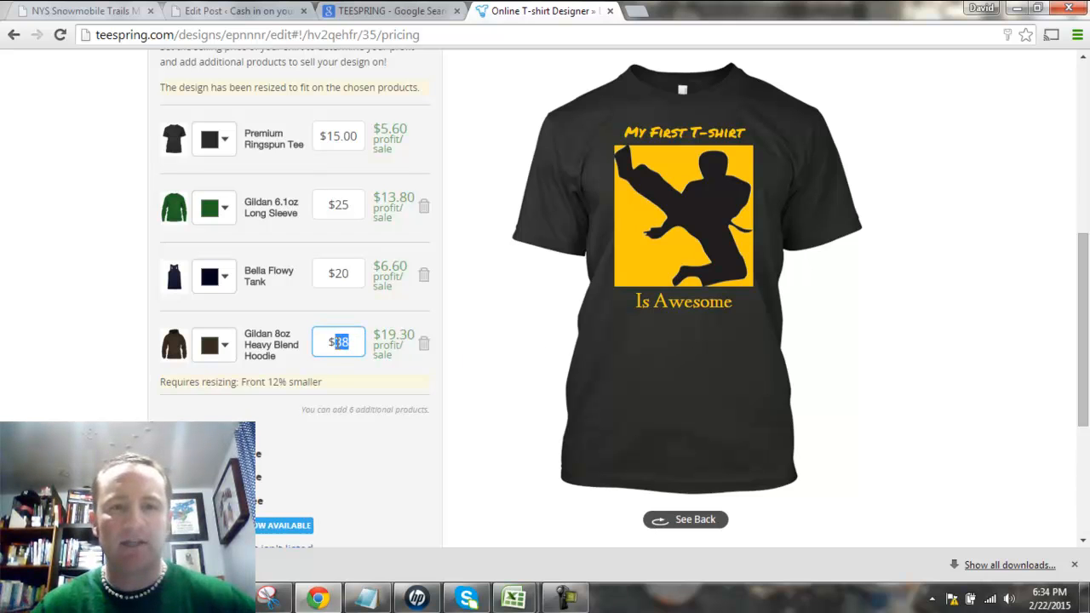
pyautogui.write('35')
pyautogui.click(360, 437)
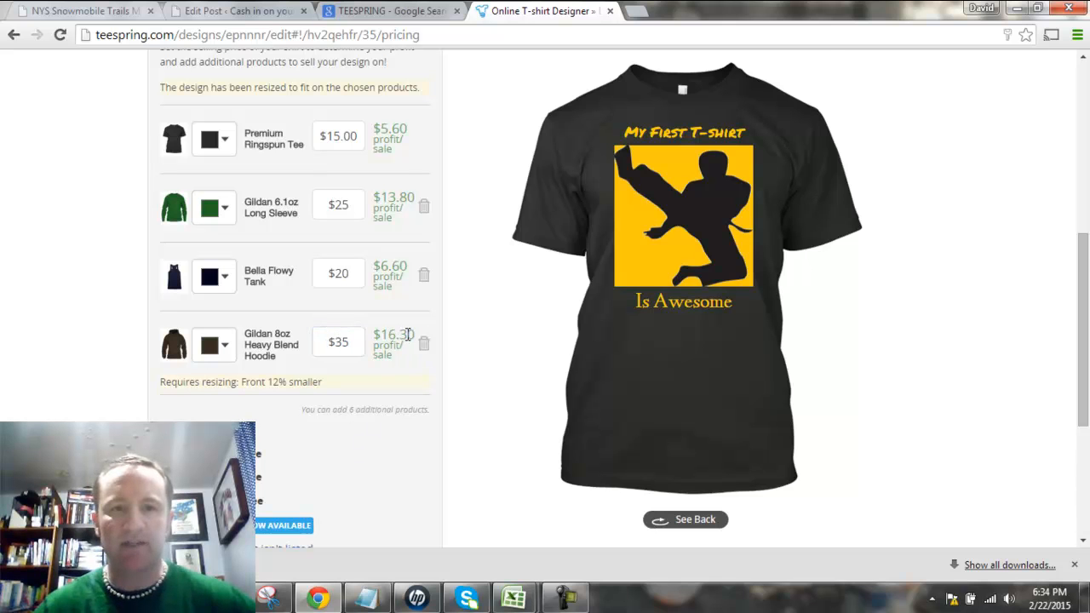
# Add a second Gildan 8oz Heavy Blend Hoodie from the Hoodies category of products that aren't listed.
pyautogui.scroll(-1, 320, 319)
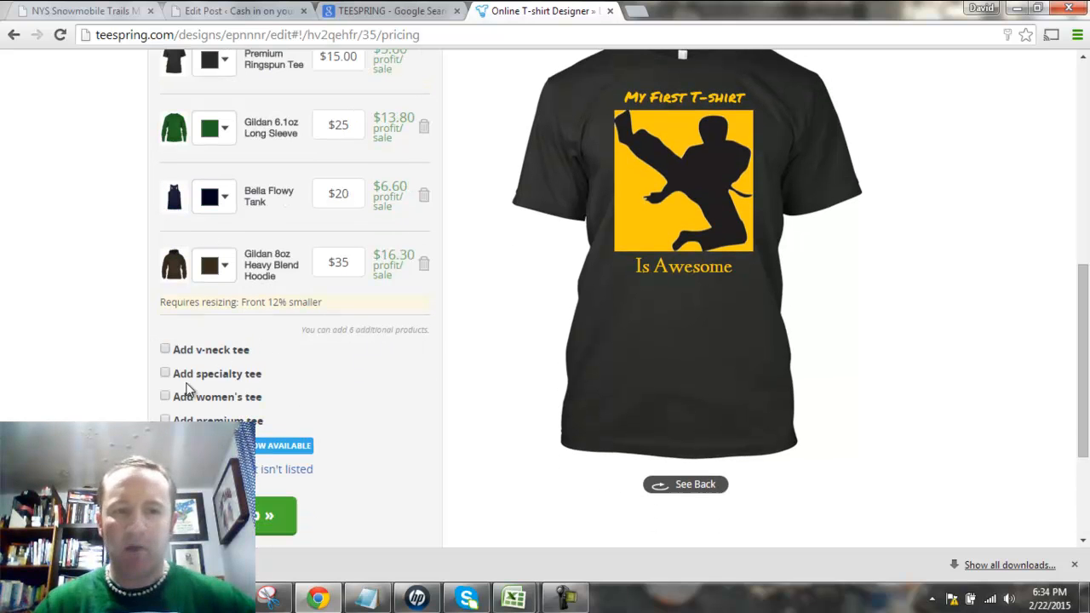
pyautogui.scroll(1, 176, 368)
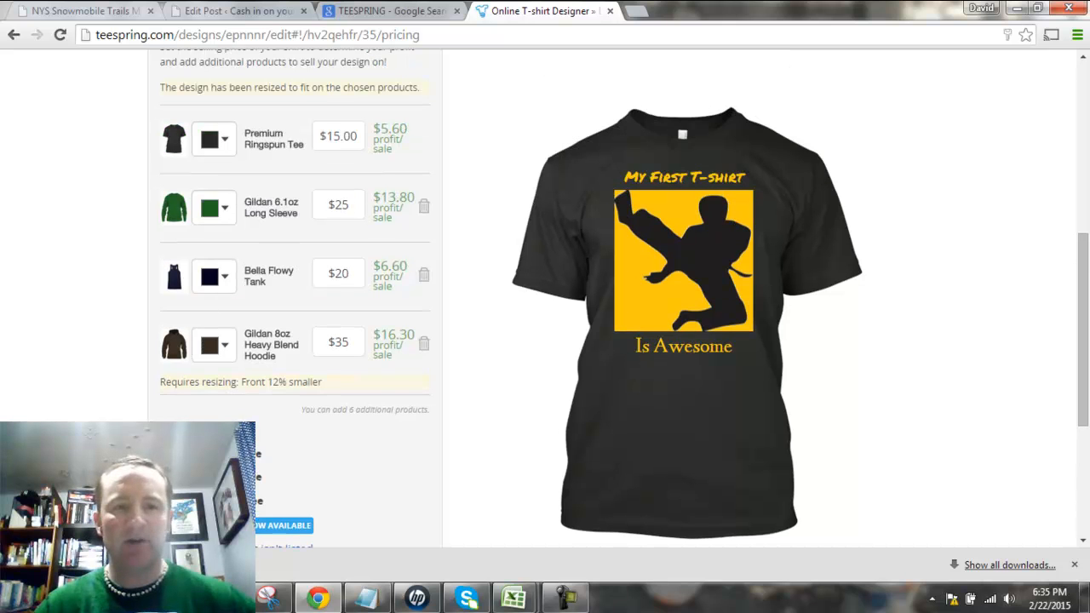
pyautogui.scroll(-1, 378, 382)
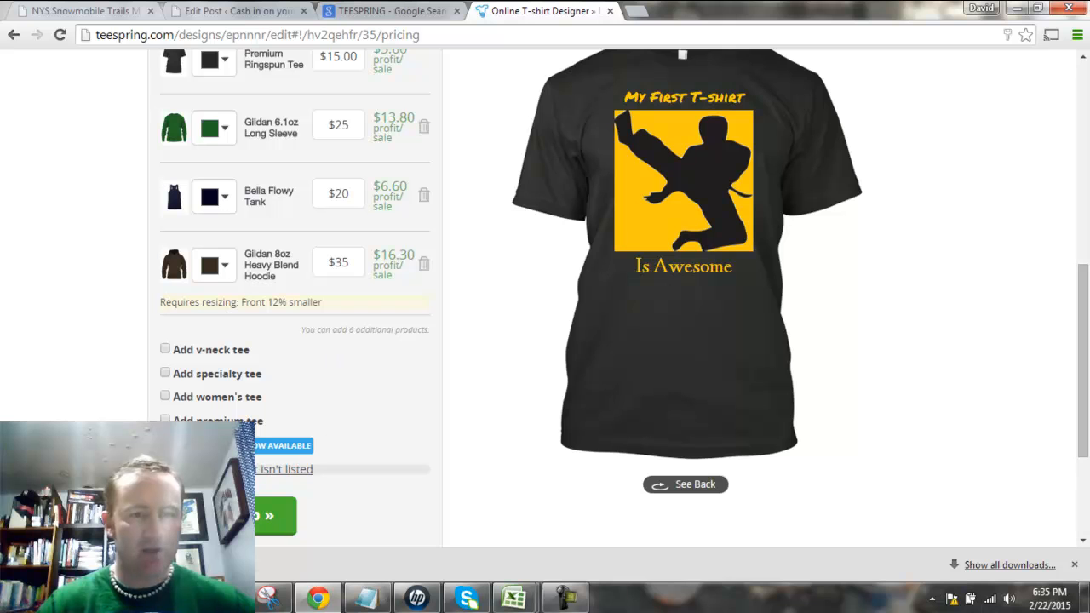
pyautogui.click(264, 470)
pyautogui.scroll(-1, 340, 452)
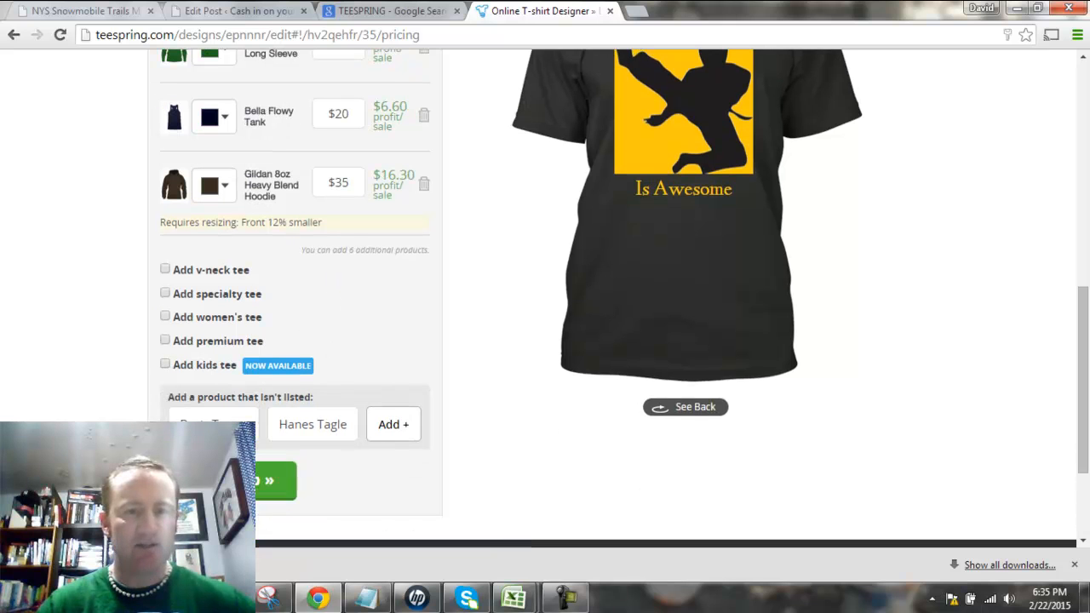
pyautogui.click(214, 425)
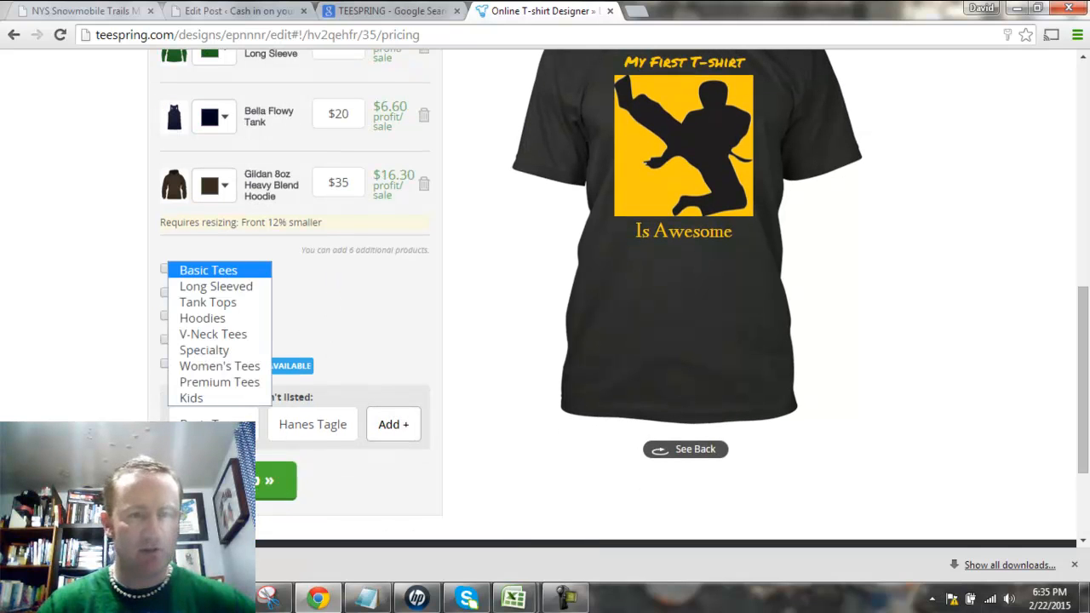
pyautogui.click(209, 318)
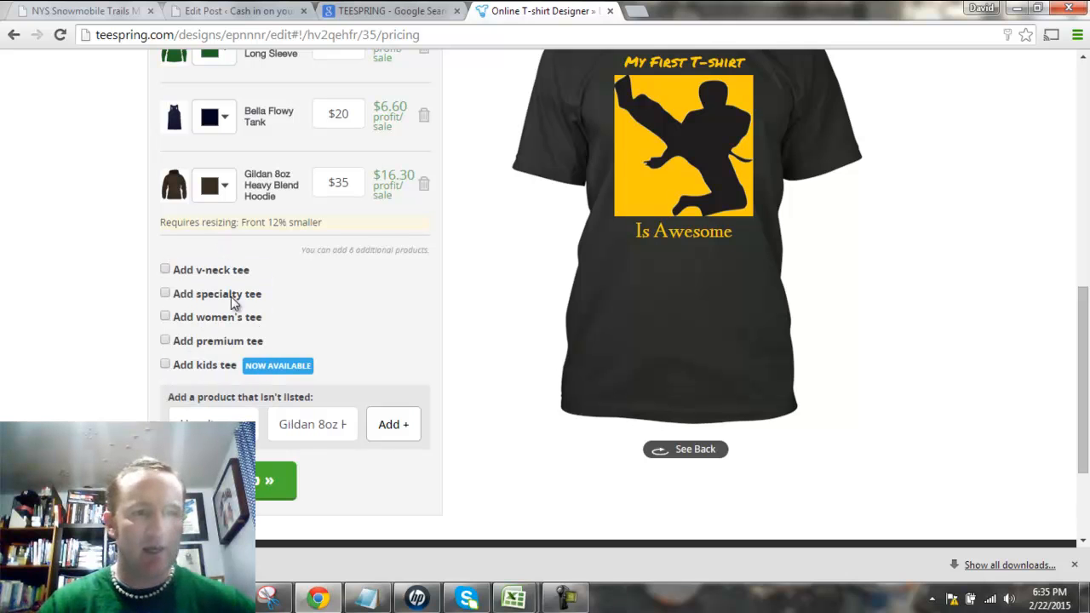
pyautogui.click(308, 426)
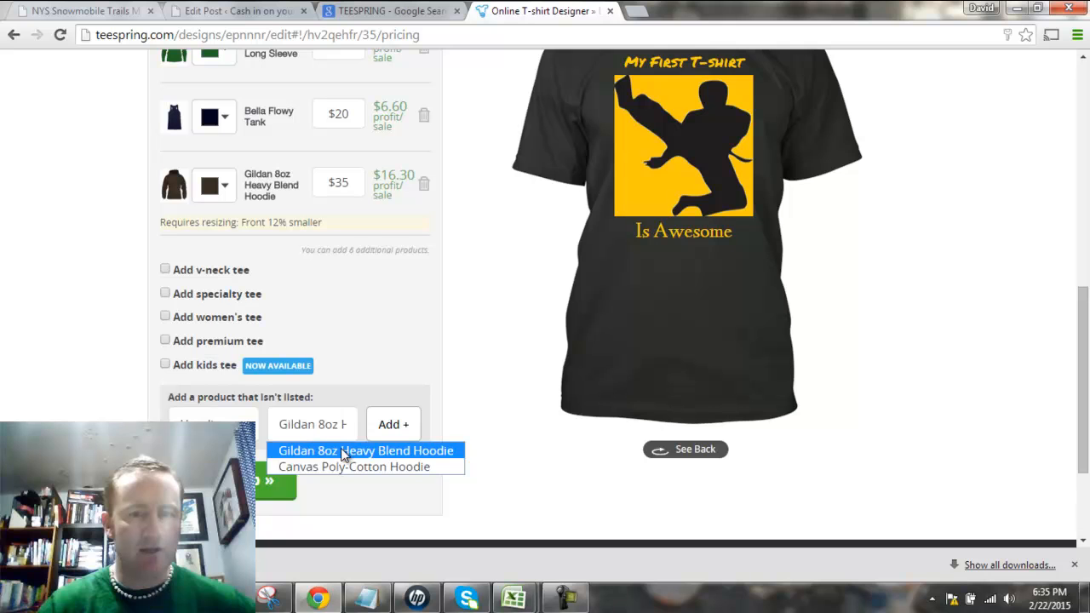
pyautogui.click(343, 451)
pyautogui.click(392, 425)
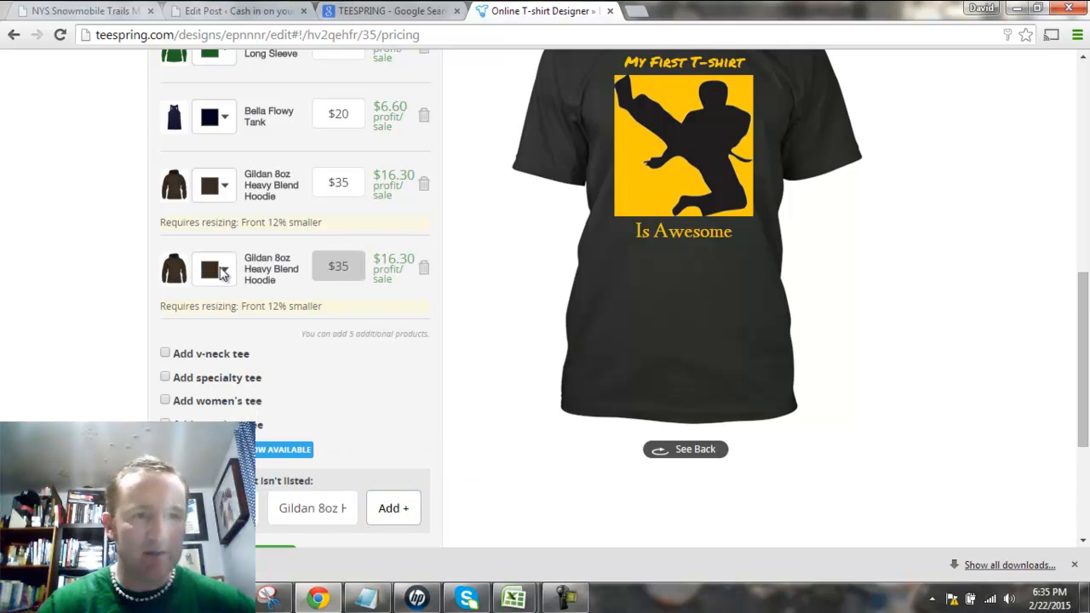
# Change the color of the second Gildan 8oz Heavy Blend Hoodie to green.
pyautogui.click(222, 272)
pyautogui.click(263, 281)
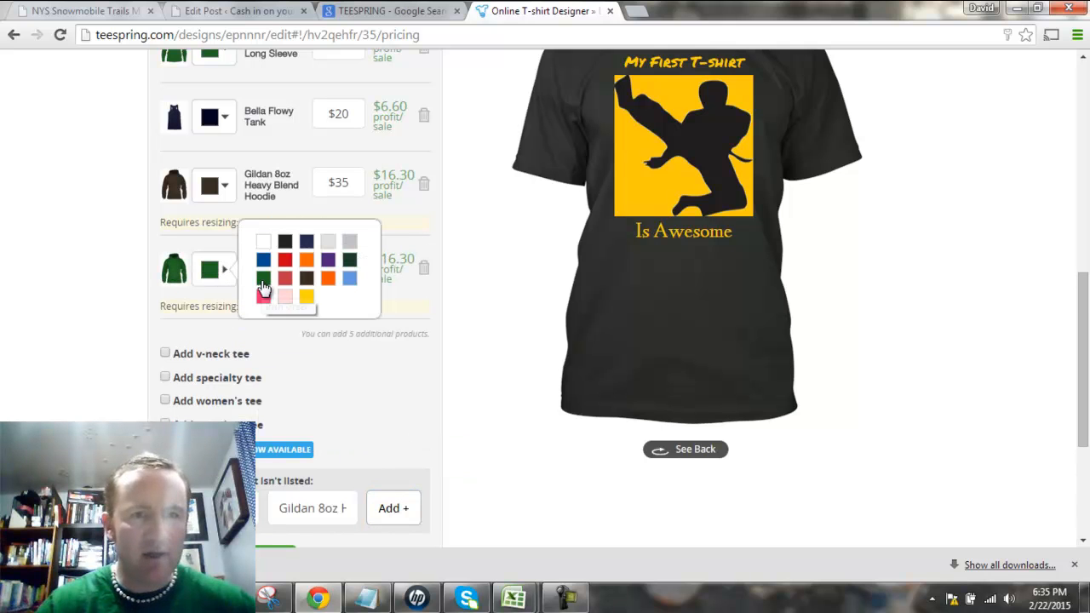
pyautogui.click(264, 278)
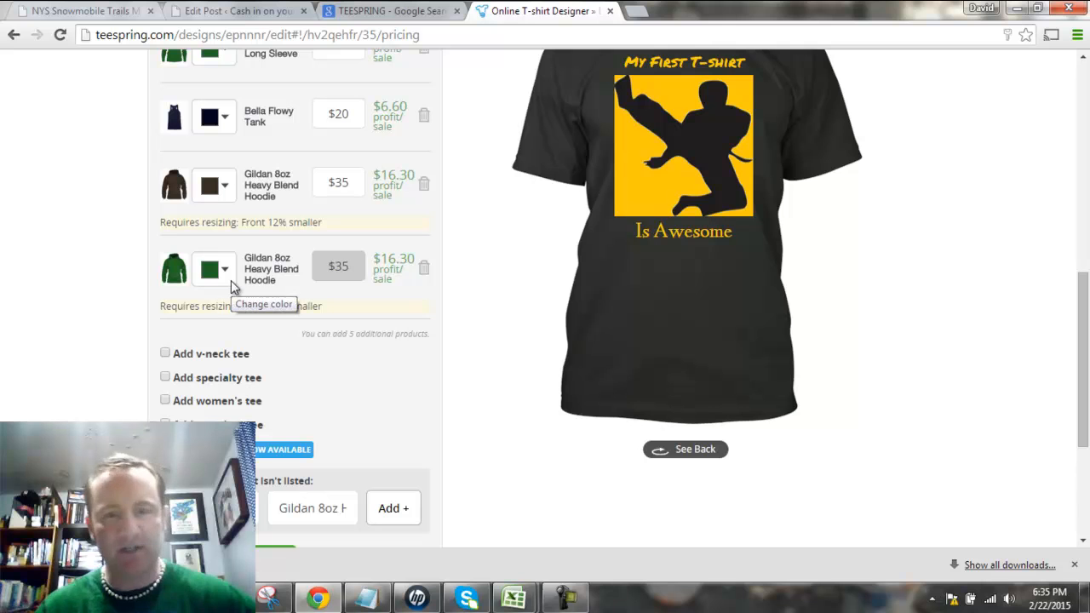
# Look over the list of added products and continue to the campaign's description stage.
pyautogui.scroll(-1, 247, 291)
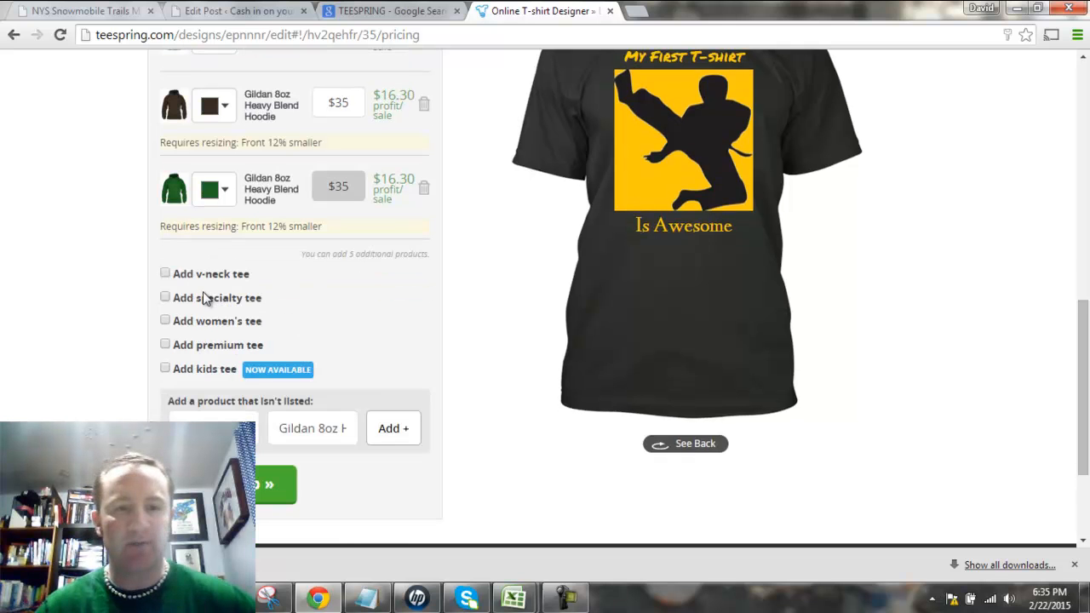
pyautogui.scroll(-1, 467, 375)
pyautogui.scroll(3, 467, 372)
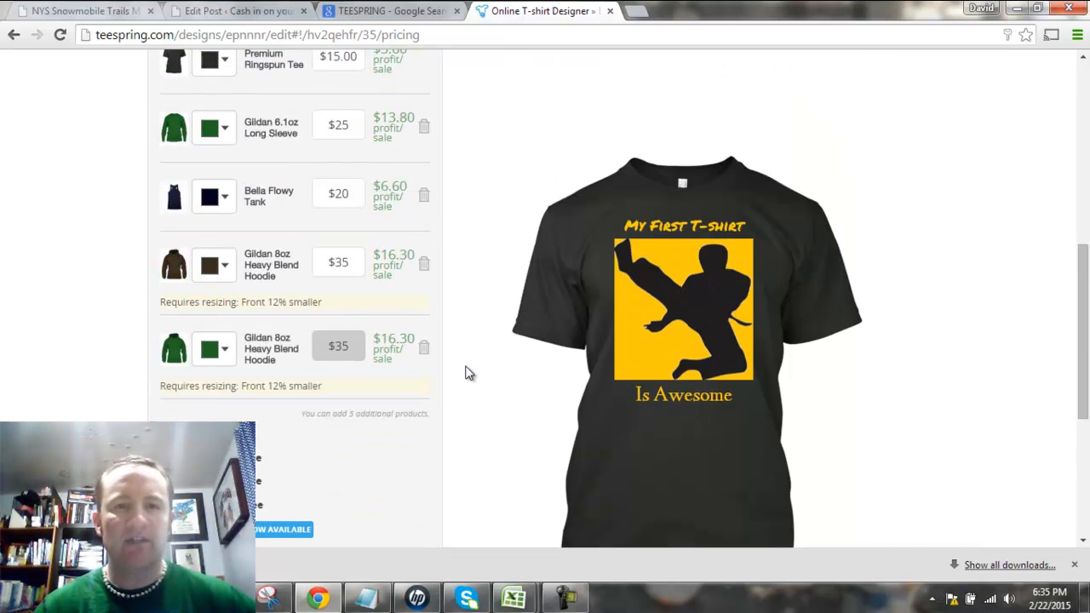
pyautogui.scroll(-3, 467, 370)
pyautogui.click(245, 412)
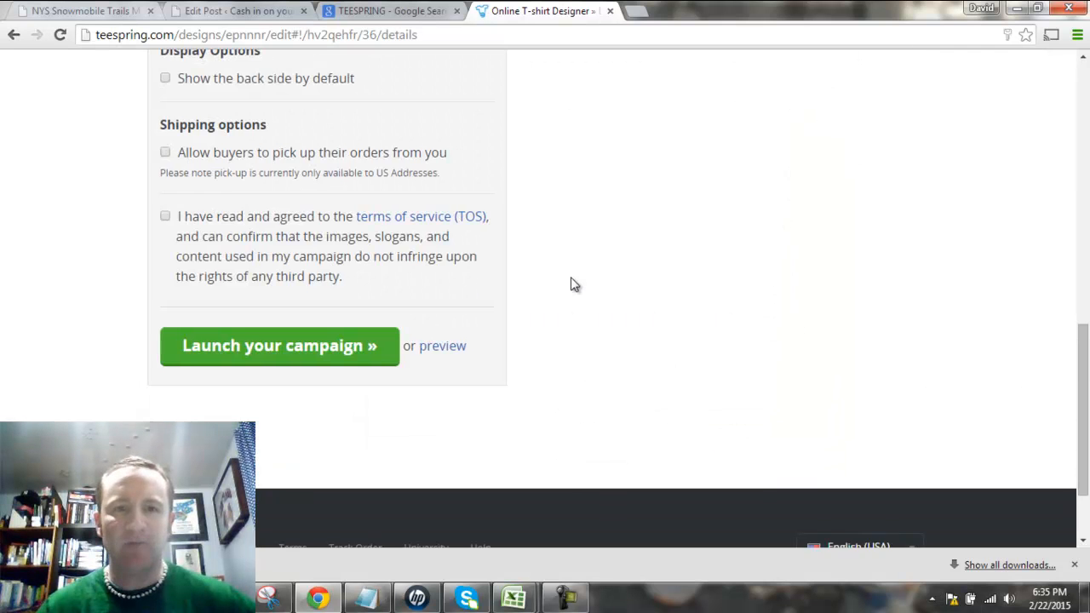
# Enter "My First Awesome T-shirt" as the campaign title.
pyautogui.scroll(7, 571, 285)
pyautogui.scroll(2, 526, 263)
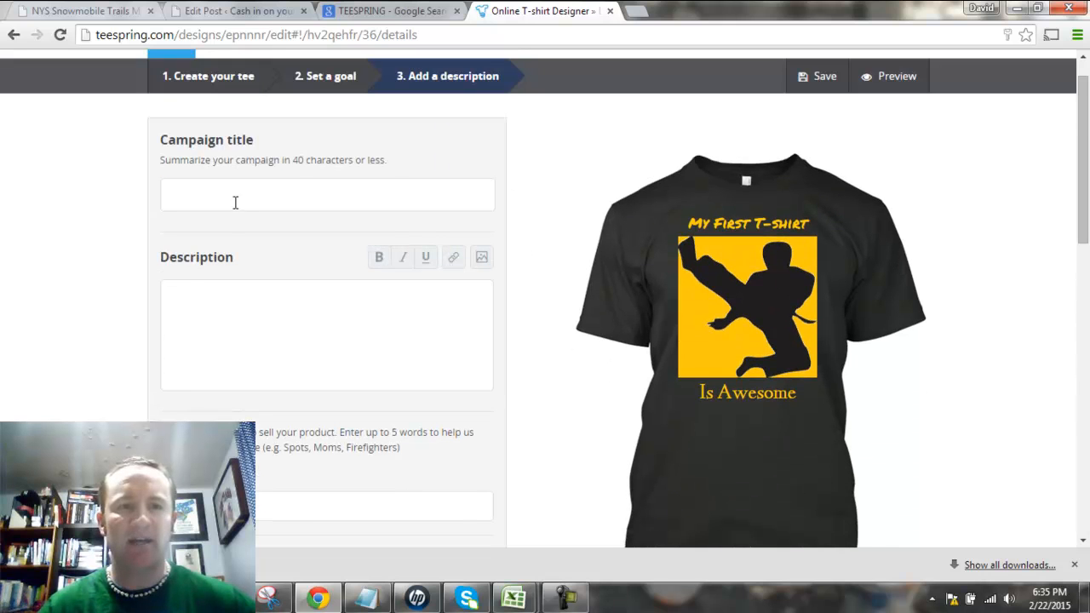
pyautogui.click(416, 189)
pyautogui.write('M')
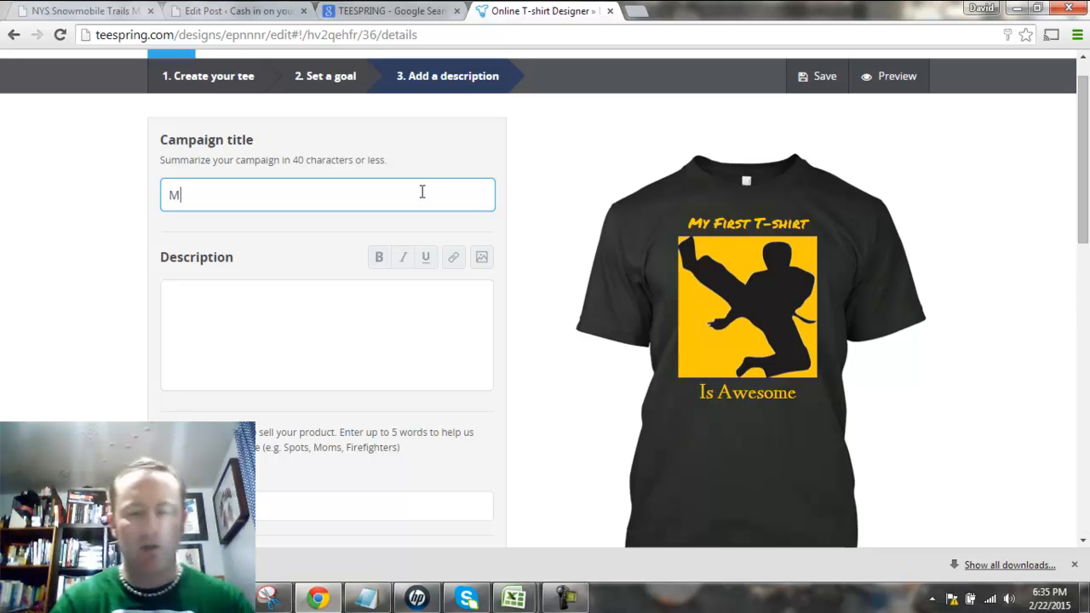
pyautogui.write('y First ')
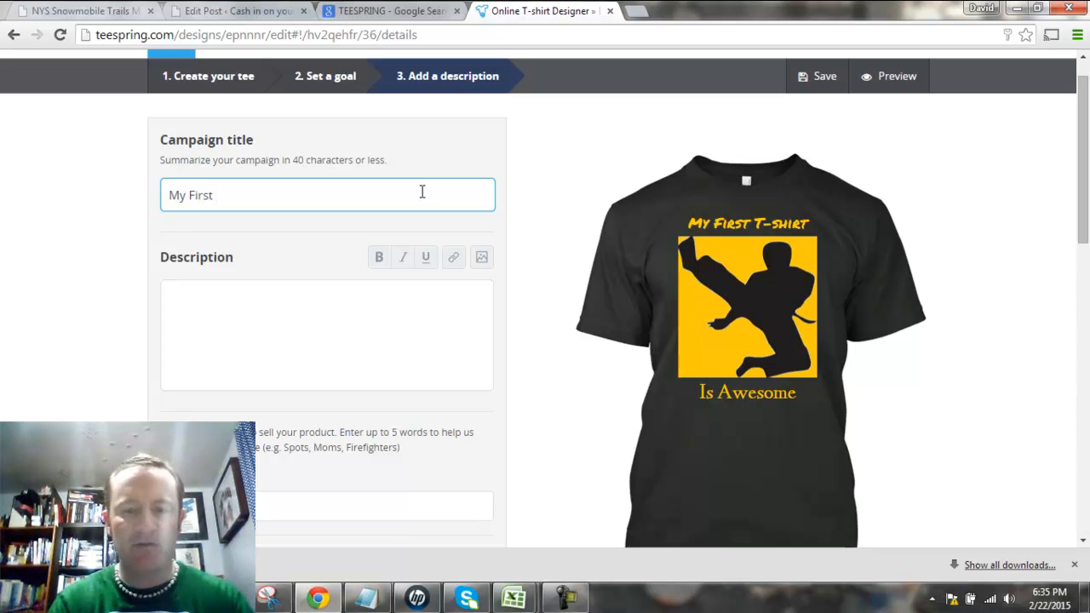
pyautogui.write('Awesome T0')
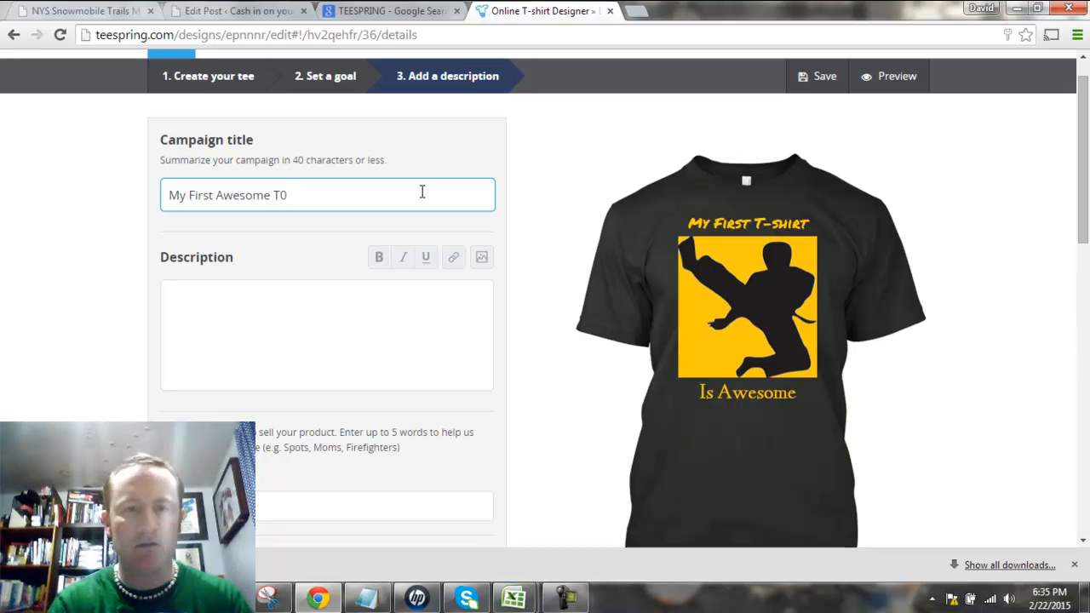
pyautogui.press('BackSpace')
pyautogui.write('0shirt')
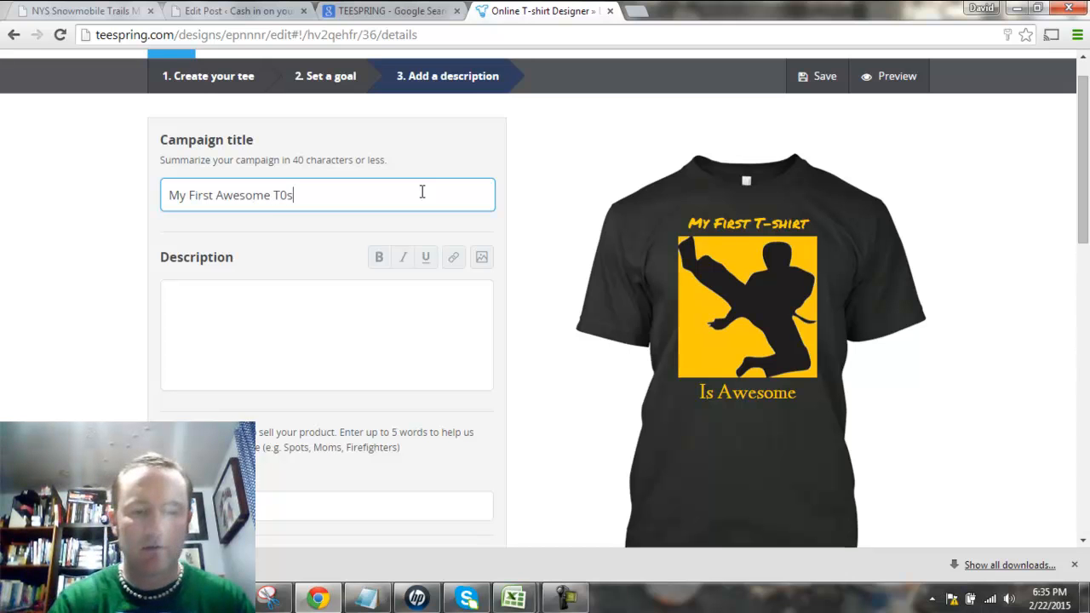
pyautogui.press('BackSpace')
pyautogui.press('BackSpace')
pyautogui.press('BackSpace')
pyautogui.press('BackSpace')
pyautogui.press('BackSpace')
pyautogui.press('BackSpace')
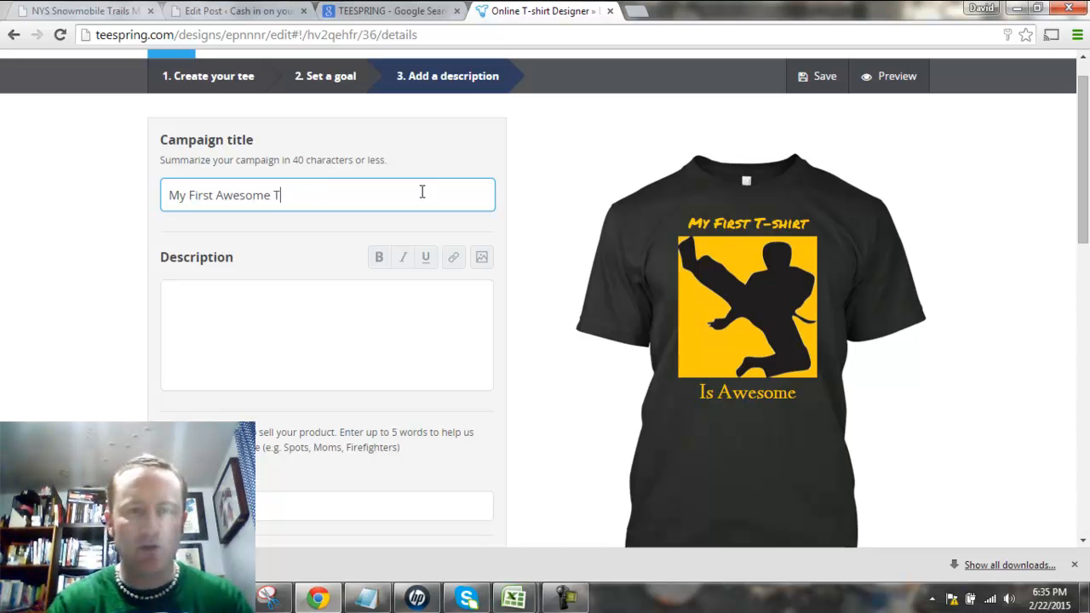
pyautogui.write('-shirt')
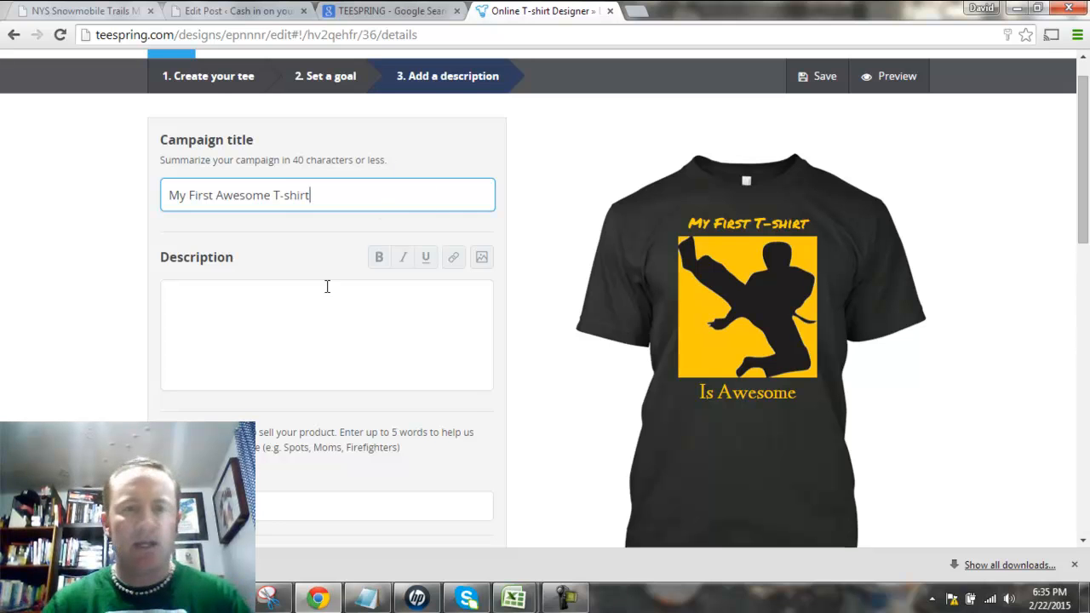
# Write "Grab your 1St Awesome Shirt Here now" as the opening line of the campaign description.
pyautogui.click(313, 305)
pyautogui.click(279, 202)
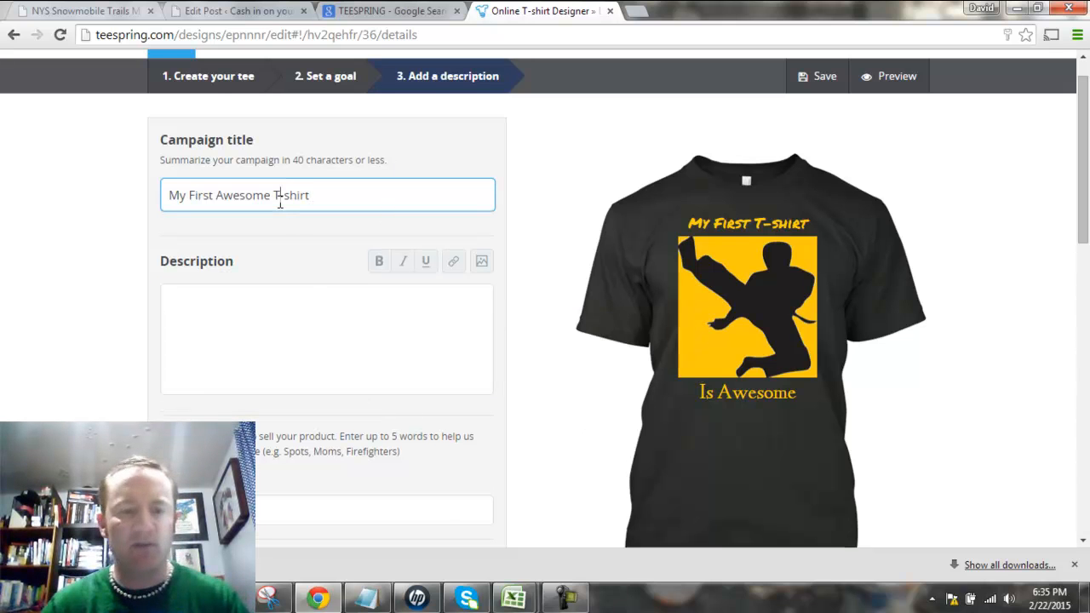
pyautogui.hotkey('ctrl', 'a')
pyautogui.click(273, 327)
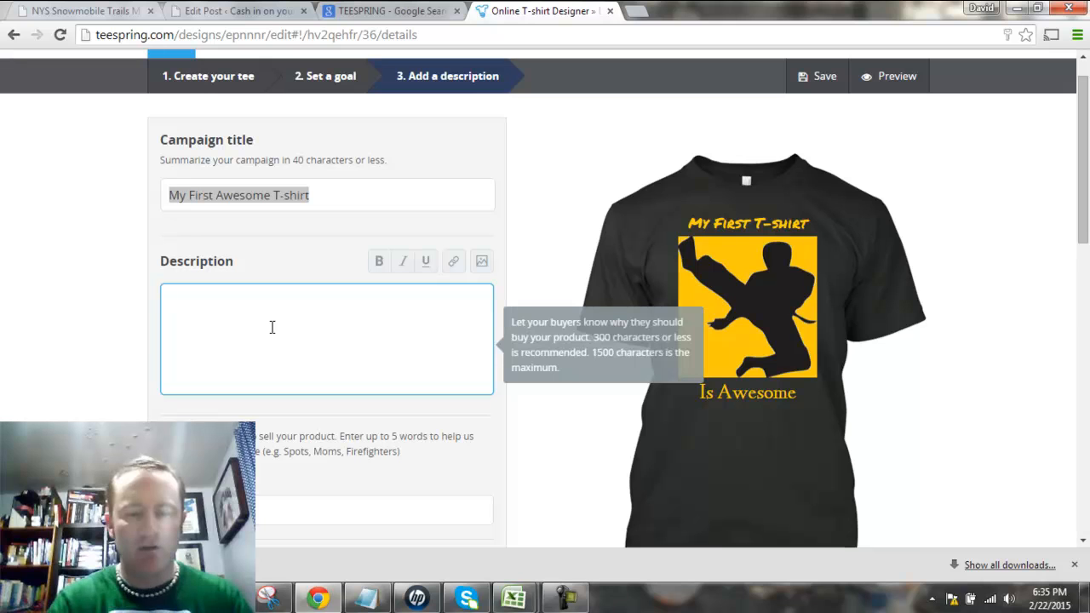
pyautogui.write('Go')
pyautogui.press('BackSpace')
pyautogui.write('reab')
pyautogui.press('BackSpace')
pyautogui.press('BackSpace')
pyautogui.write('ab you')
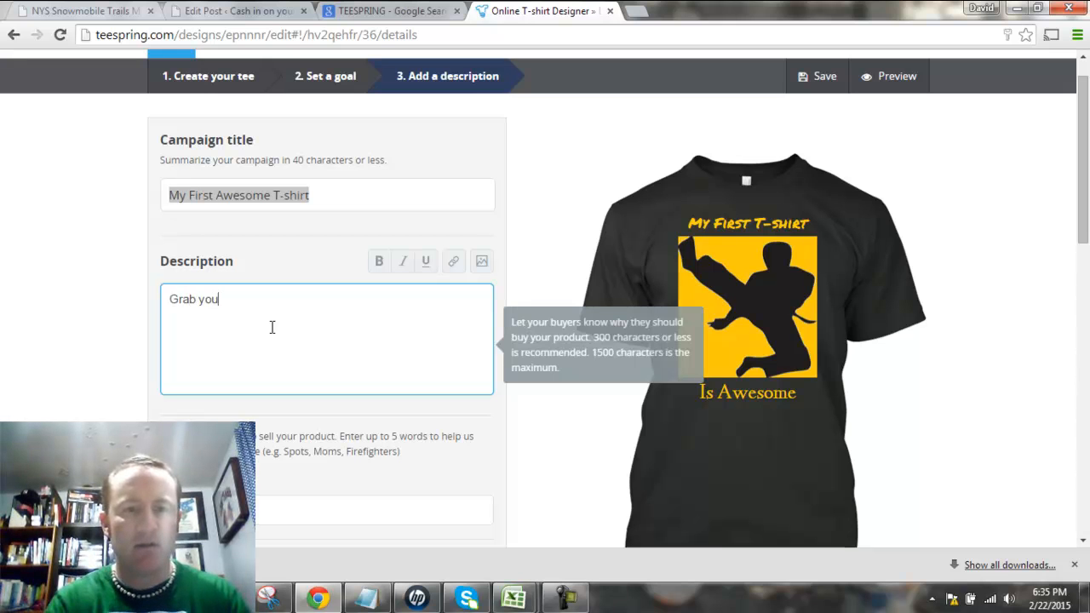
pyautogui.write('r 1')
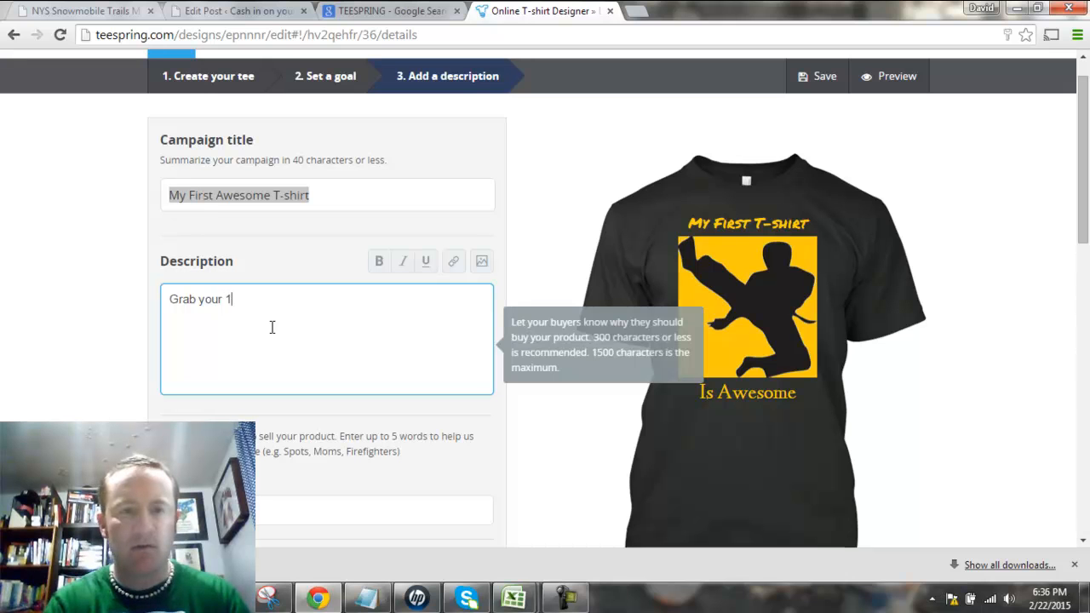
pyautogui.write('St Awesome ')
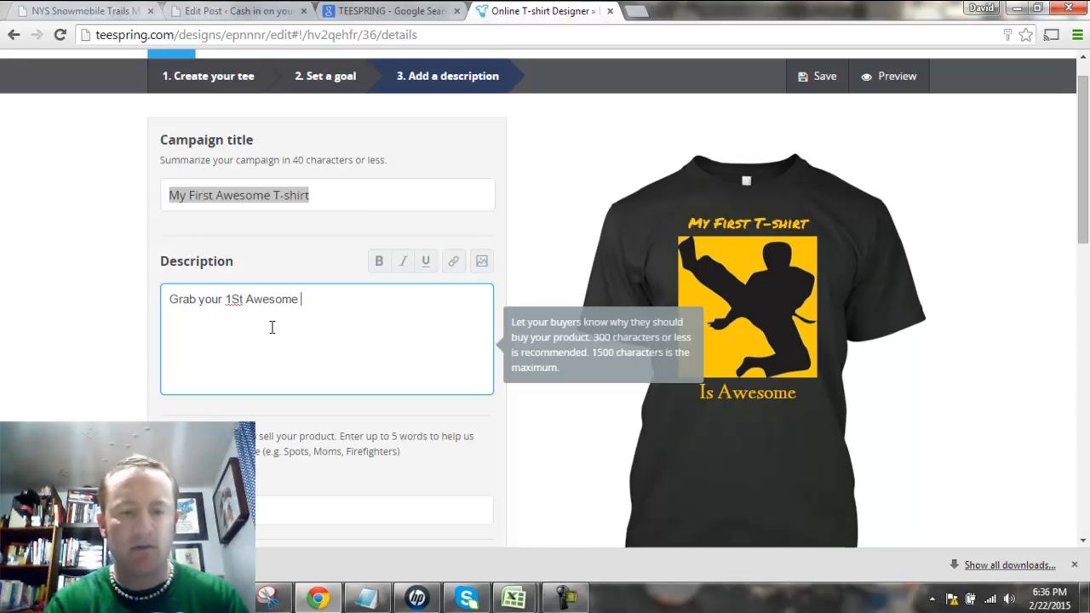
pyautogui.write('Shirt Here not')
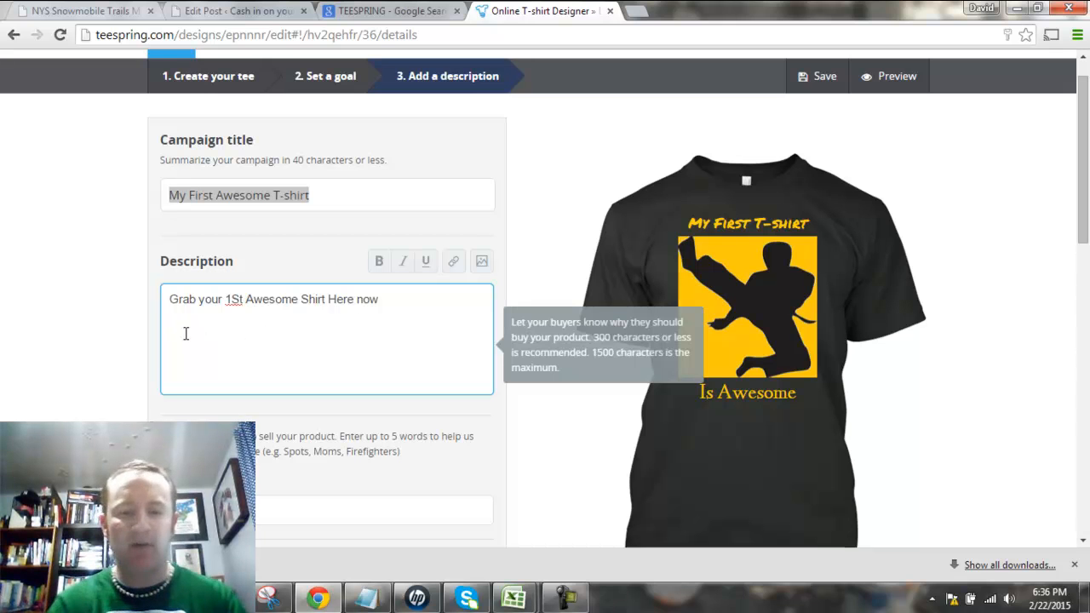
# Add the lines "Price", "Time to buy" and "How to buy (a couple steps)" below the description's opening line.
pyautogui.write('Price')
pyautogui.press('Return')
pyautogui.write('Time to buy')
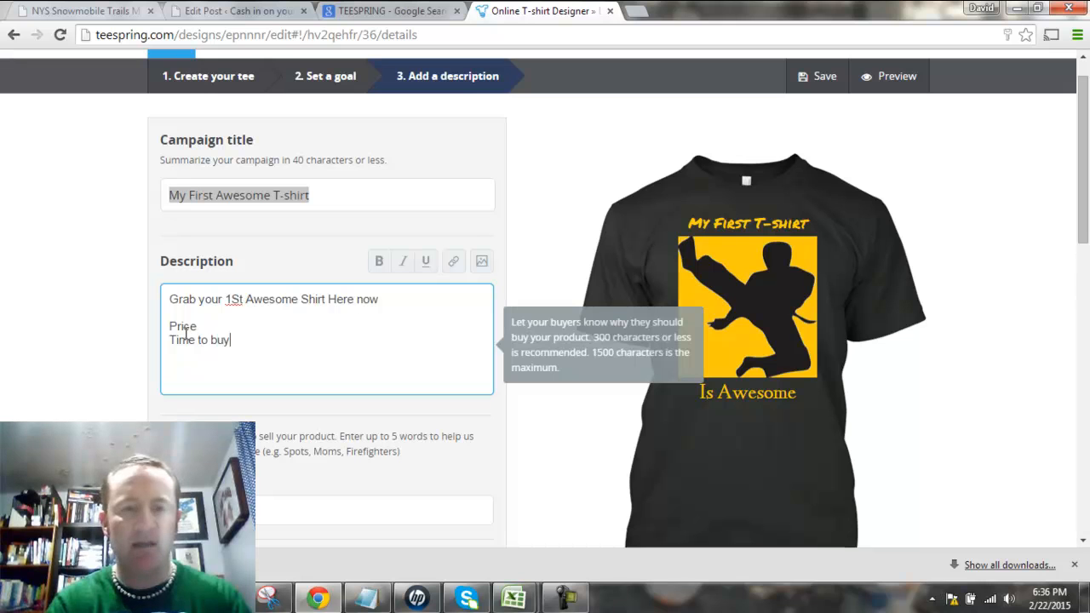
pyautogui.press('Return')
pyautogui.write('H')
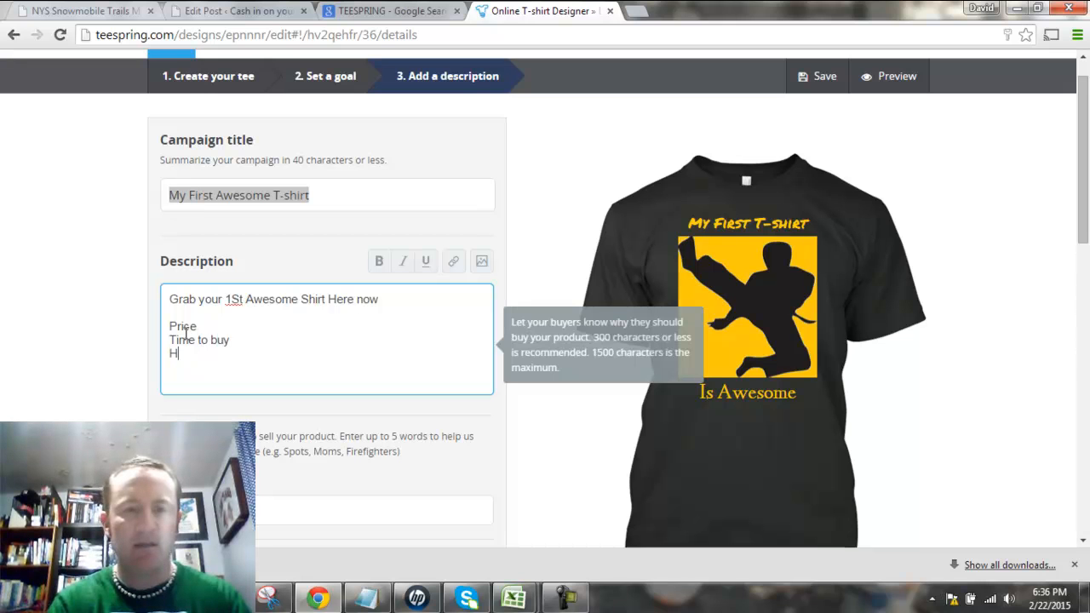
pyautogui.write('ow to buy (a coup')
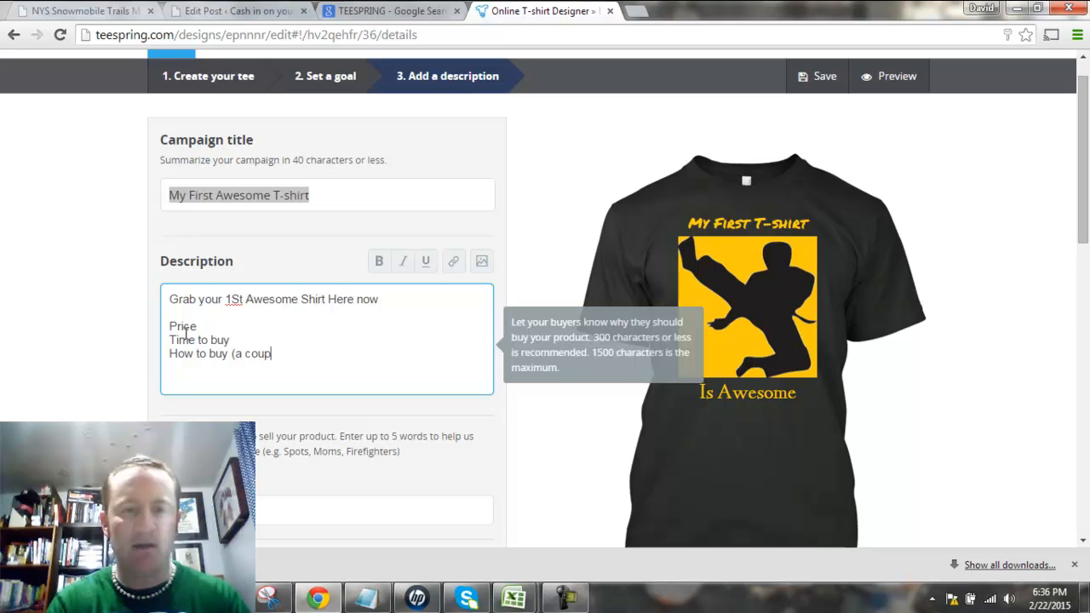
pyautogui.write('le steps)')
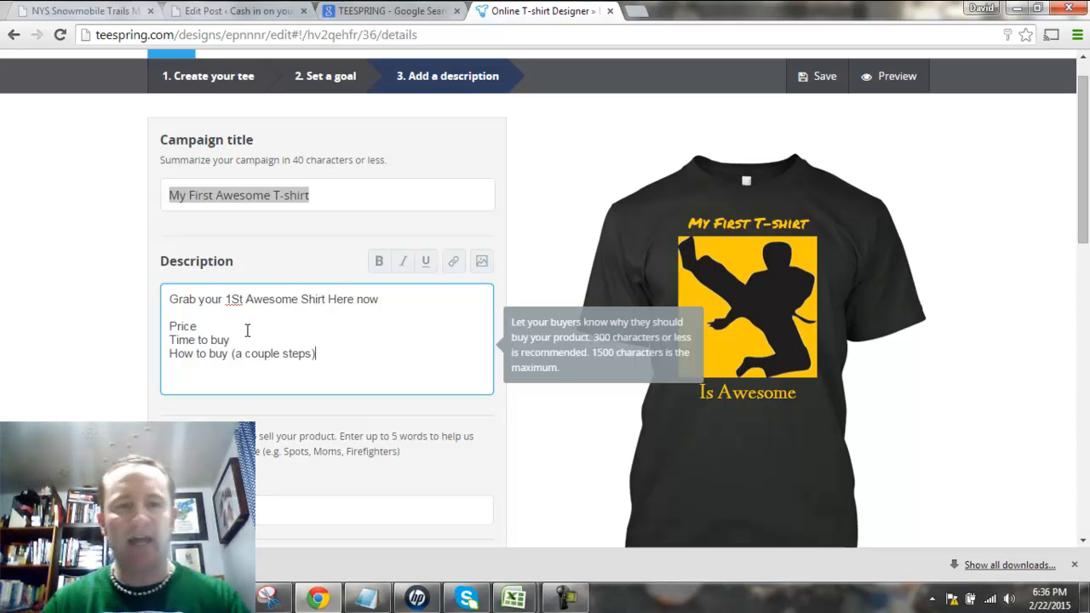
# Try to enter "Karate shirt" and a kids keyword, separated by a comma, as campaign tags.
pyautogui.scroll(-2, 247, 330)
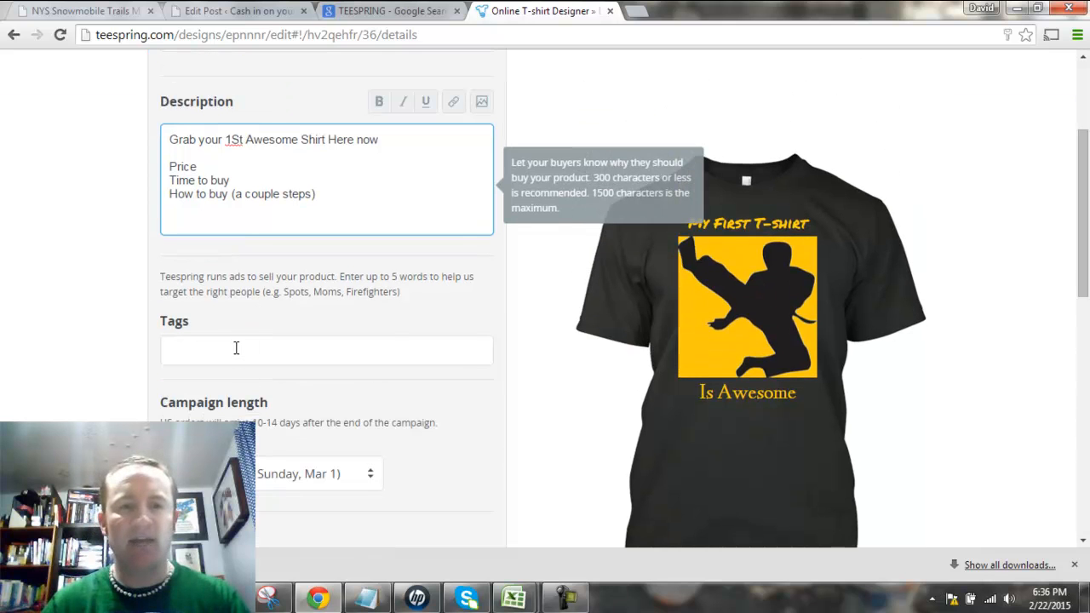
pyautogui.click(236, 347)
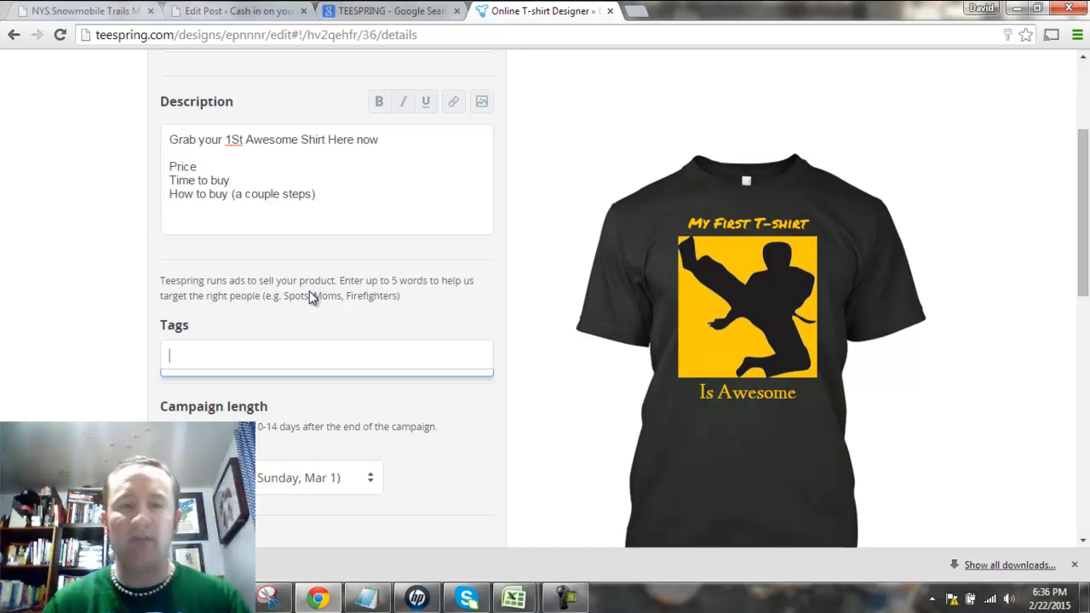
pyautogui.write('Kara')
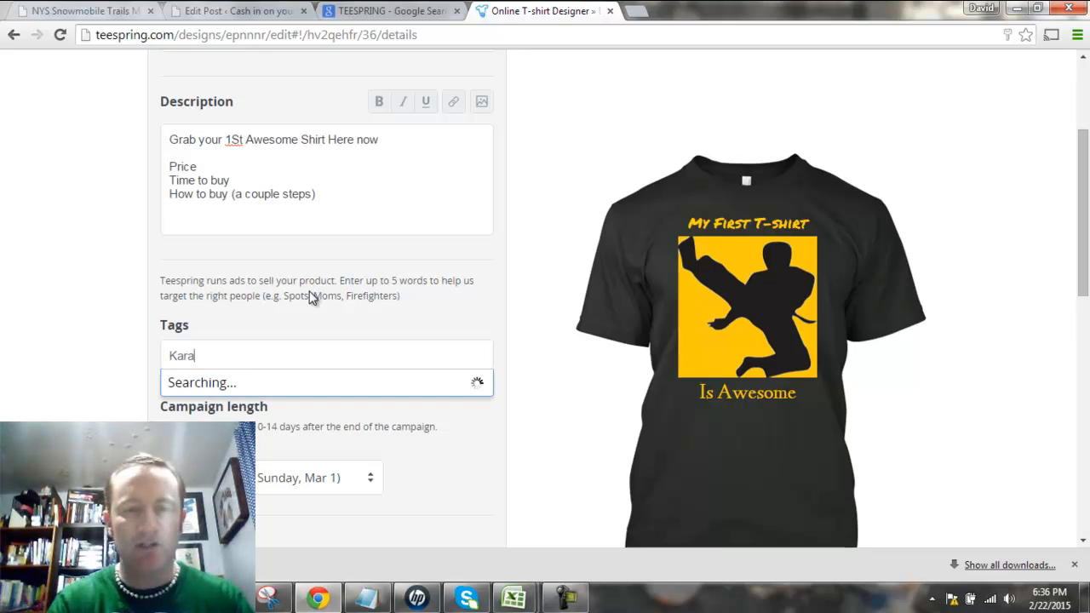
pyautogui.write('te s')
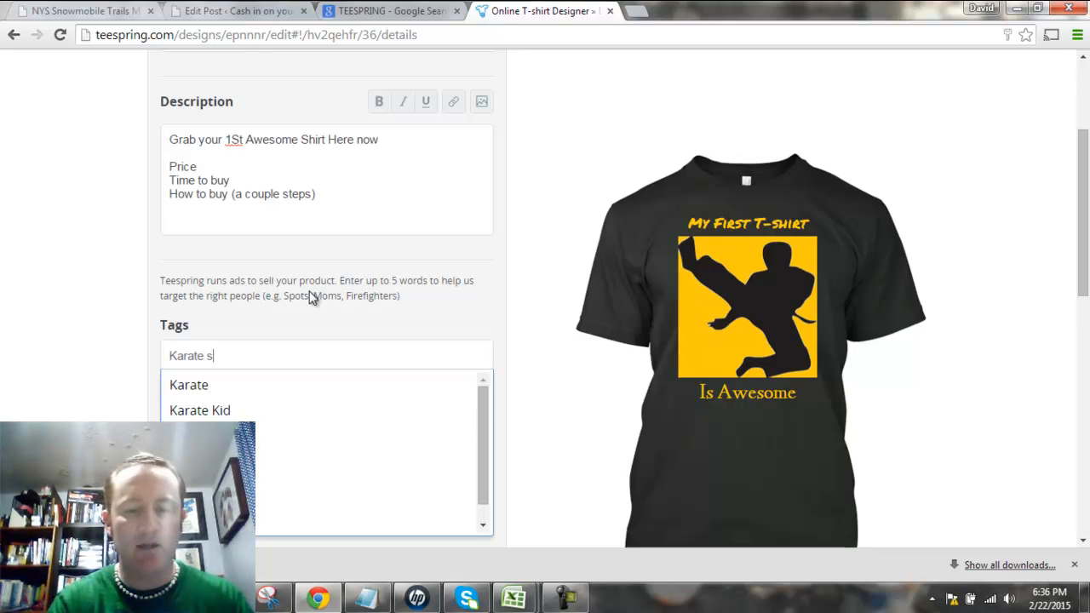
pyautogui.write('hirt')
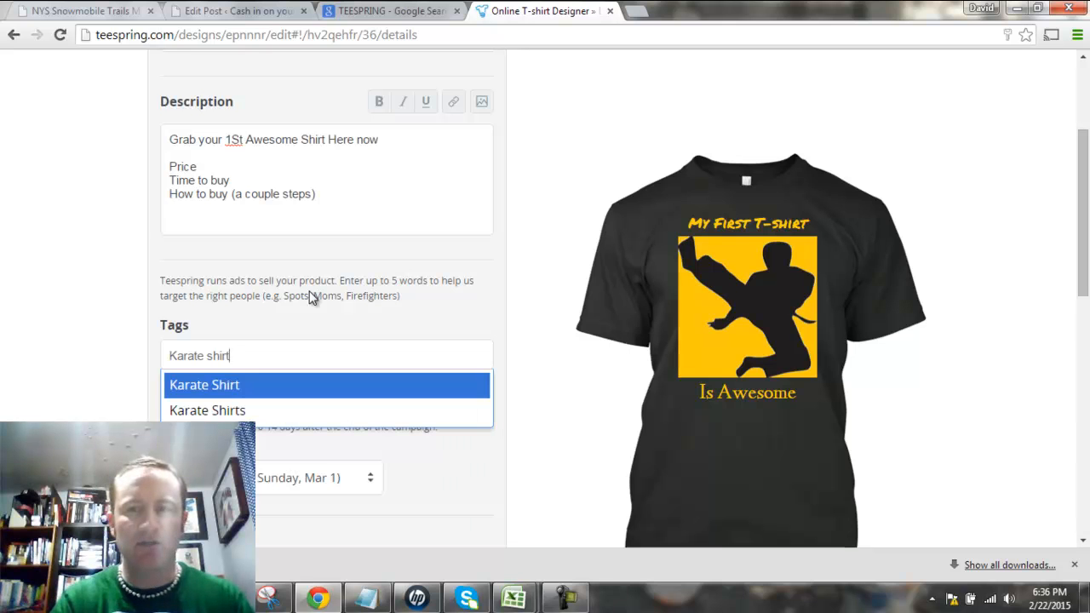
pyautogui.write(',')
pyautogui.write(' Kid')
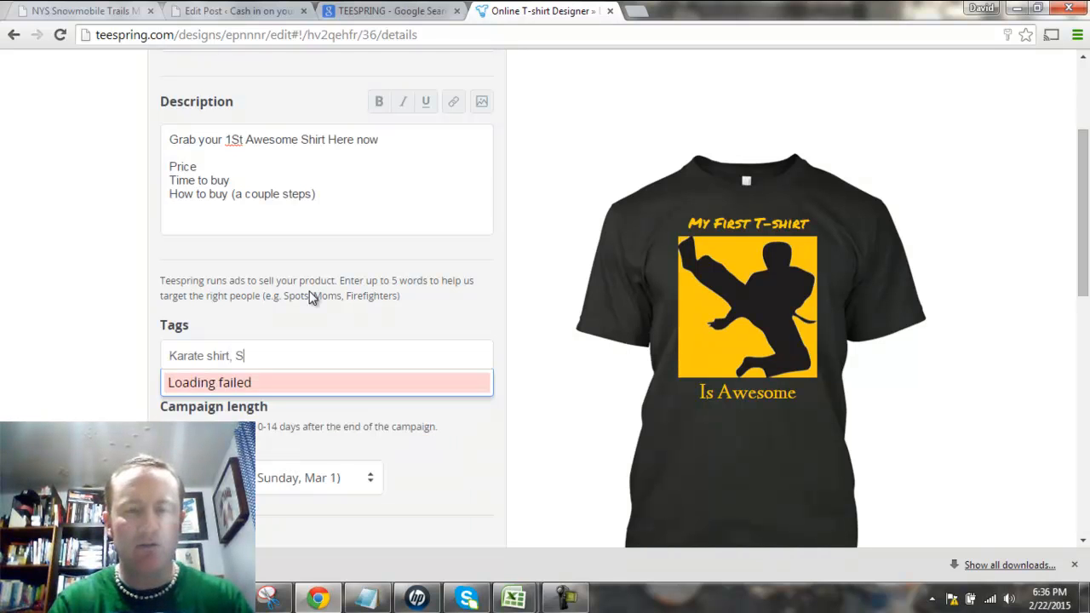
pyautogui.write('s shirt')
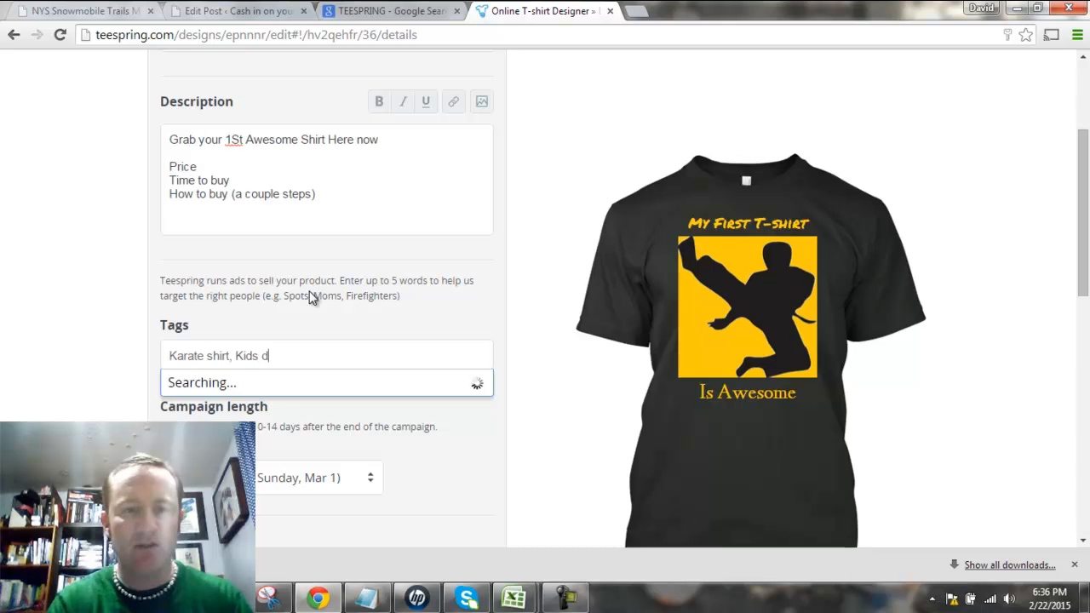
pyautogui.press('BackSpace')
pyautogui.press('BackSpace')
pyautogui.press('BackSpace')
pyautogui.press('BackSpace')
pyautogui.press('BackSpace')
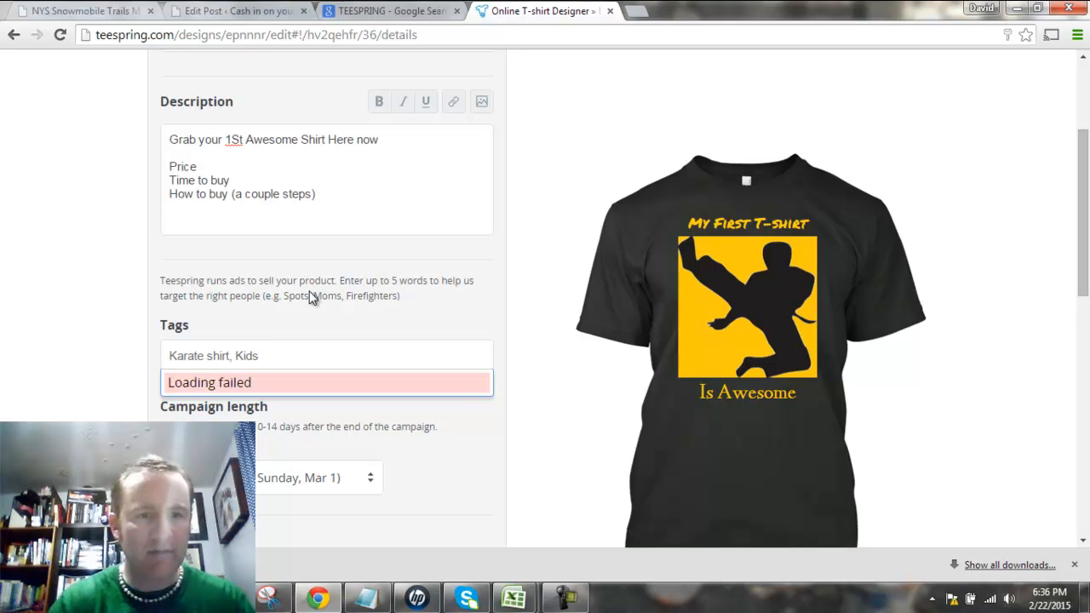
pyautogui.press('BackSpace')
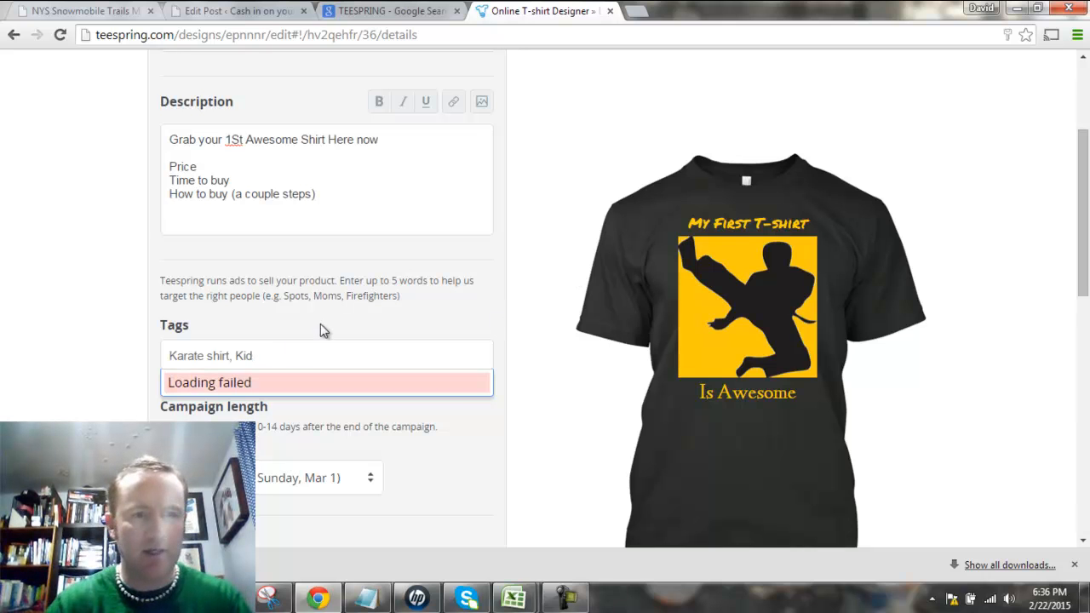
# Try replacing the second campaign tag with "Children" and return to the tag entry.
pyautogui.scroll(-1, 282, 336)
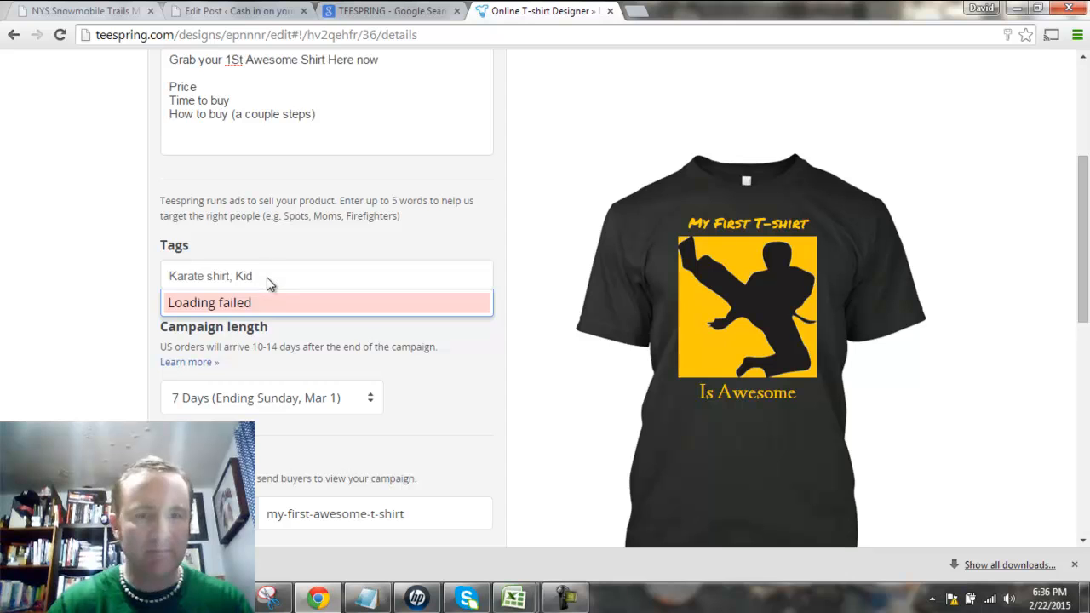
pyautogui.press('BackSpace')
pyautogui.press('BackSpace')
pyautogui.press('BackSpace')
pyautogui.write('Children')
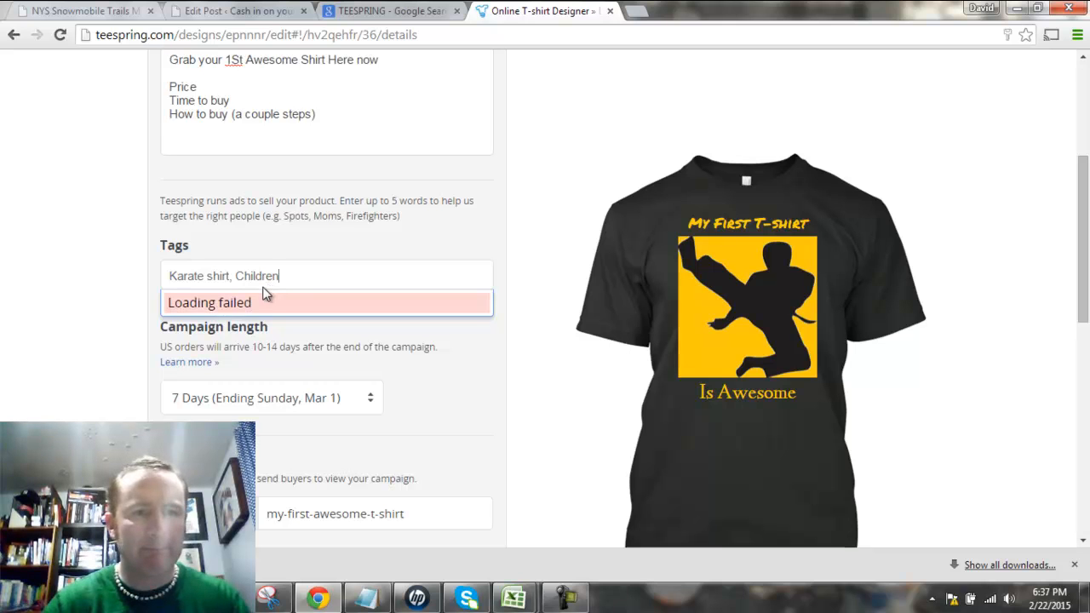
pyautogui.click(282, 276)
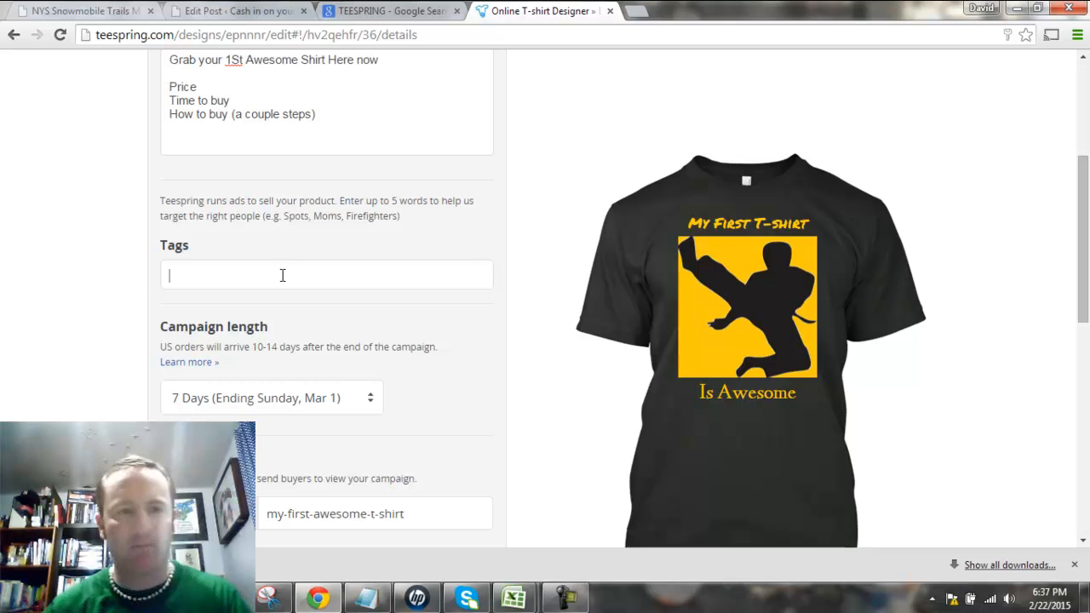
pyautogui.click(354, 284)
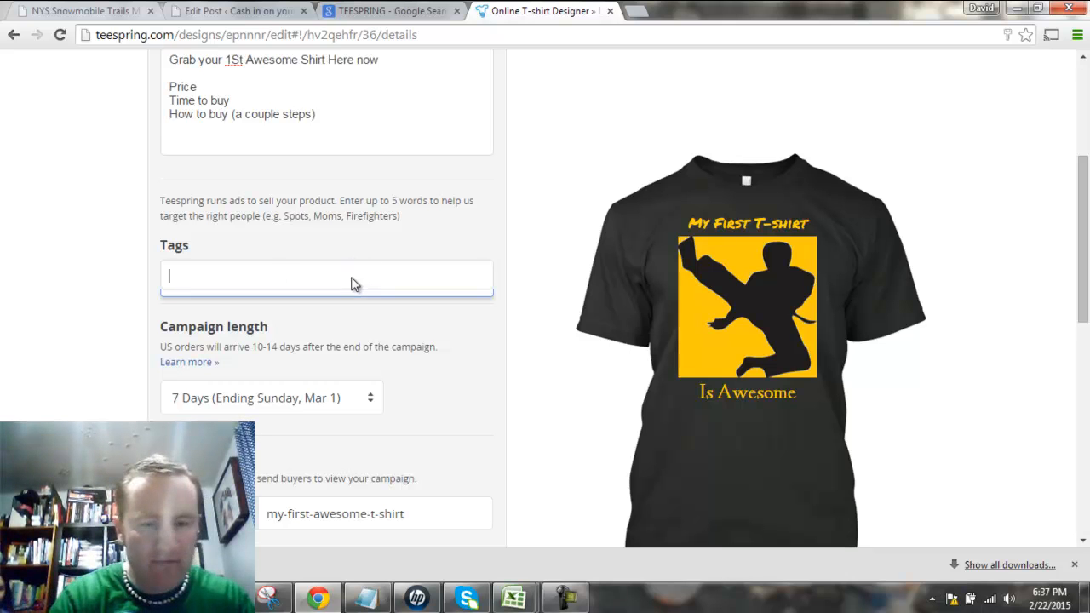
# Add the suggested tags "Karate Kid" and "Tshirt" to the campaign.
pyautogui.write('Karate')
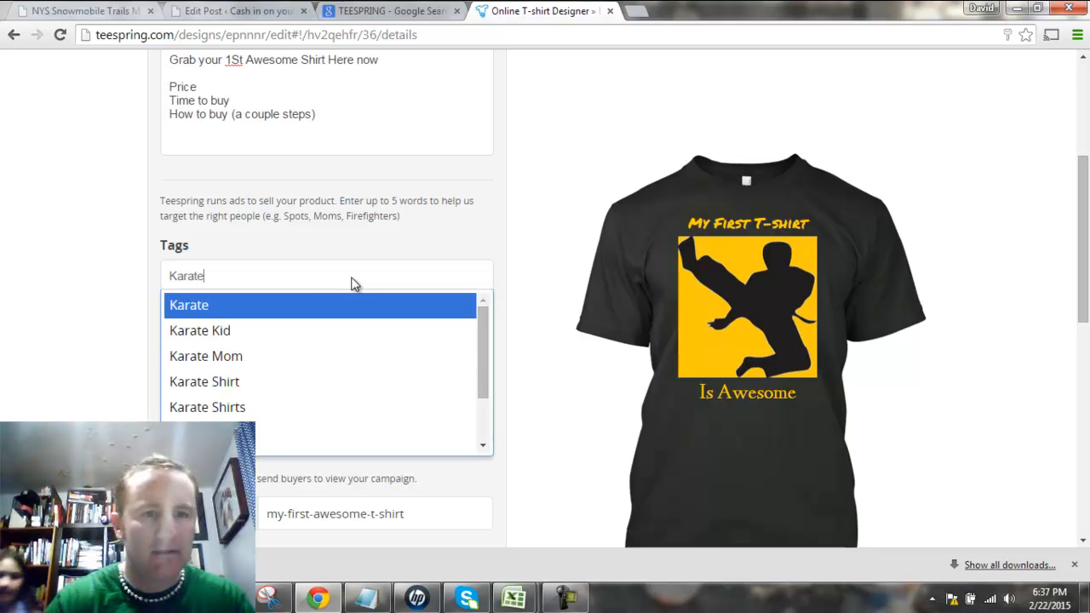
pyautogui.click(224, 333)
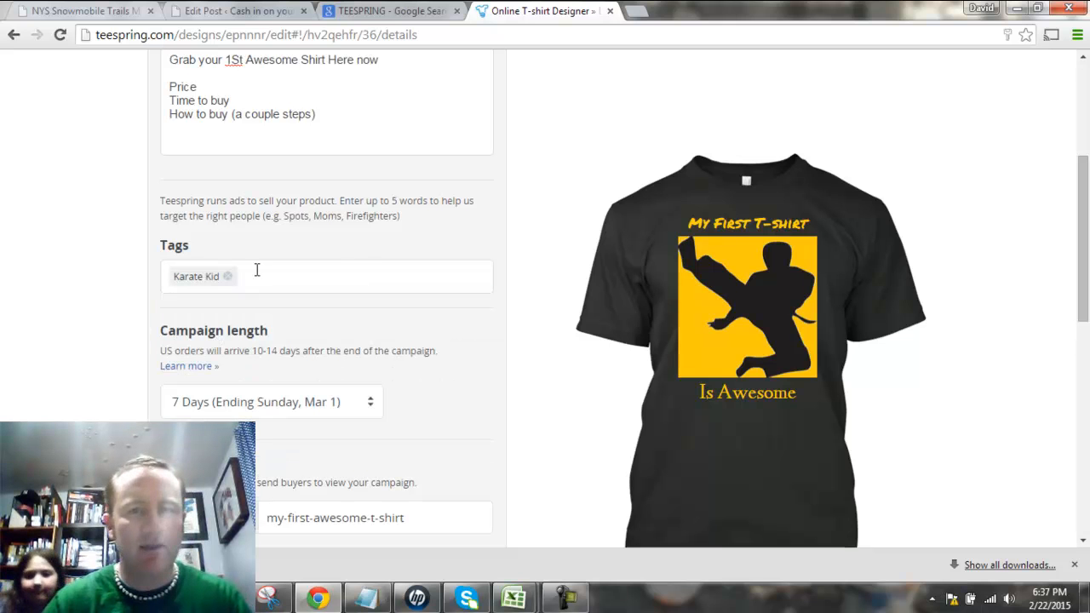
pyautogui.write('T-shirt')
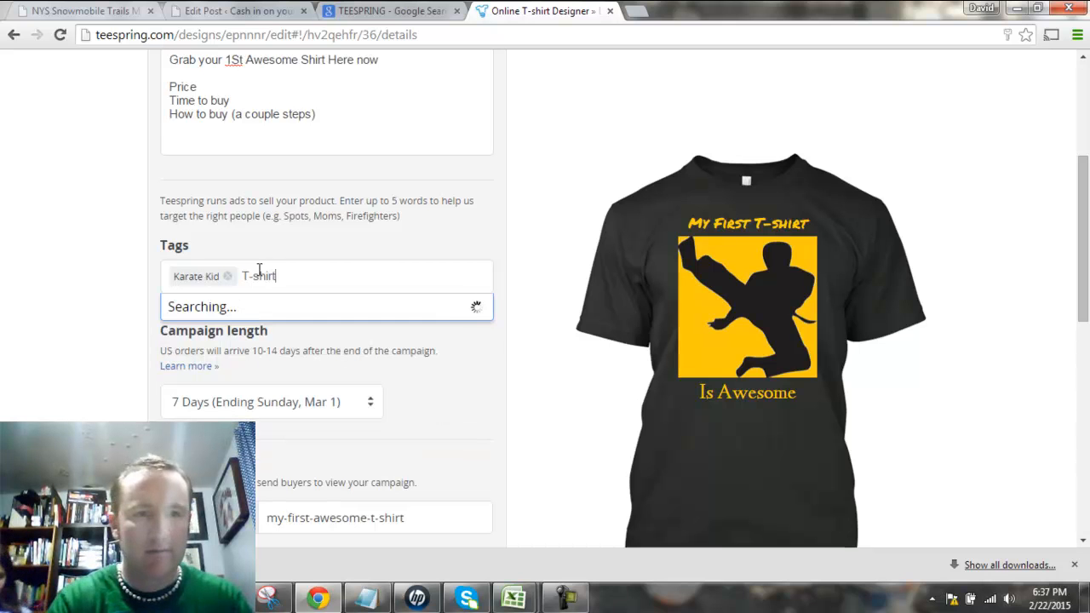
pyautogui.click(197, 312)
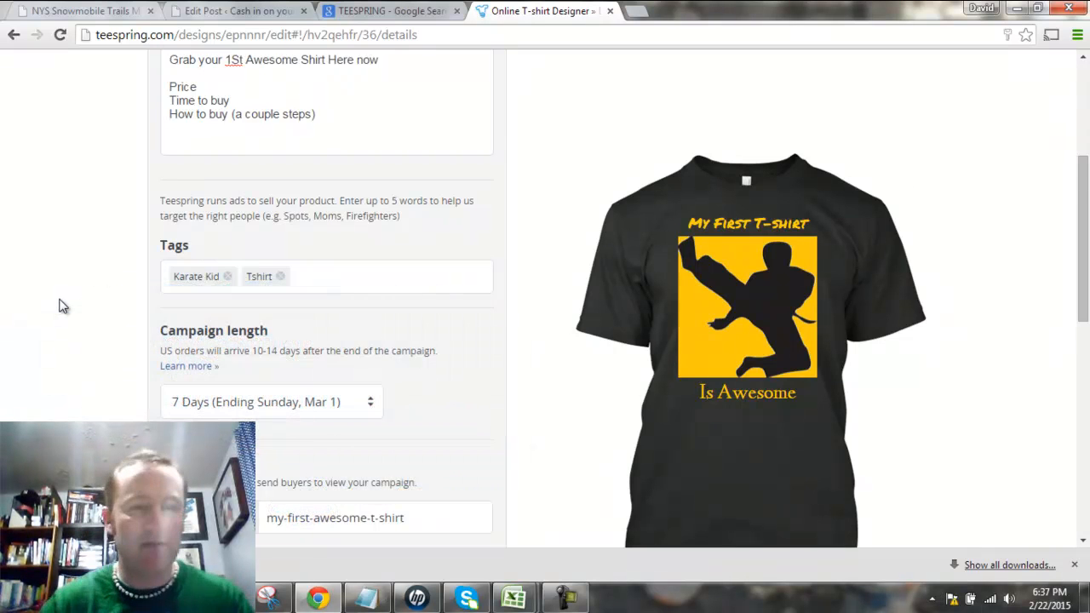
# Look through the available campaign length options without changing the selected length.
pyautogui.scroll(-3, 241, 295)
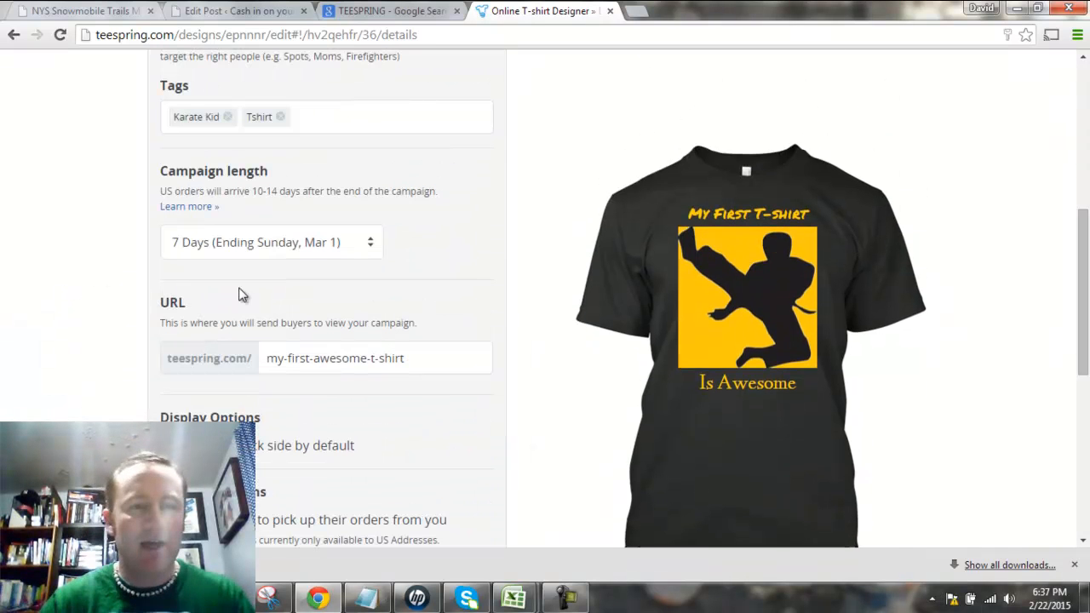
pyautogui.click(373, 245)
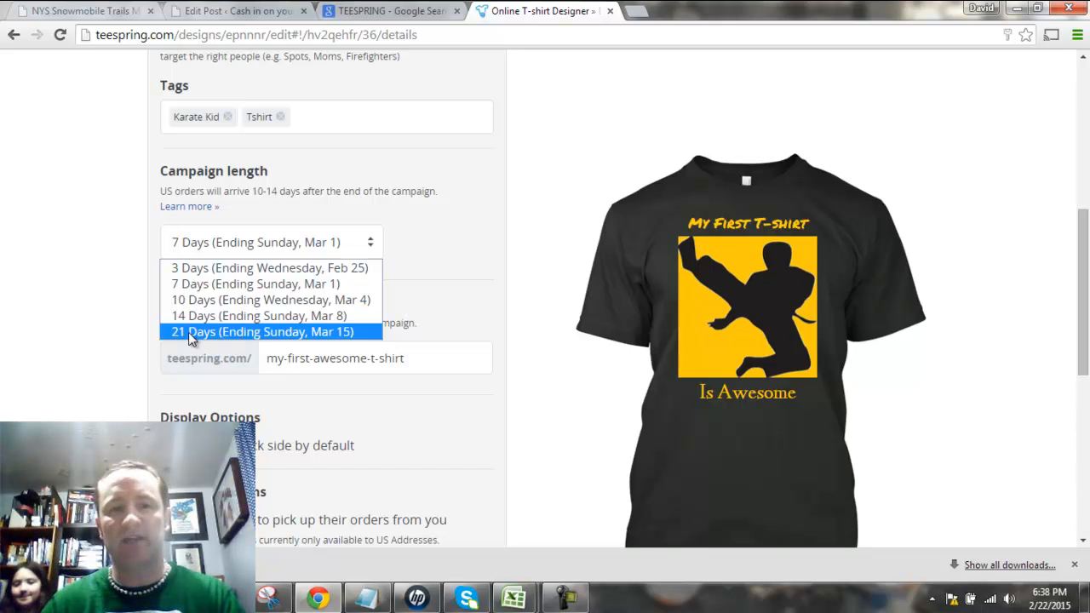
pyautogui.click(108, 359)
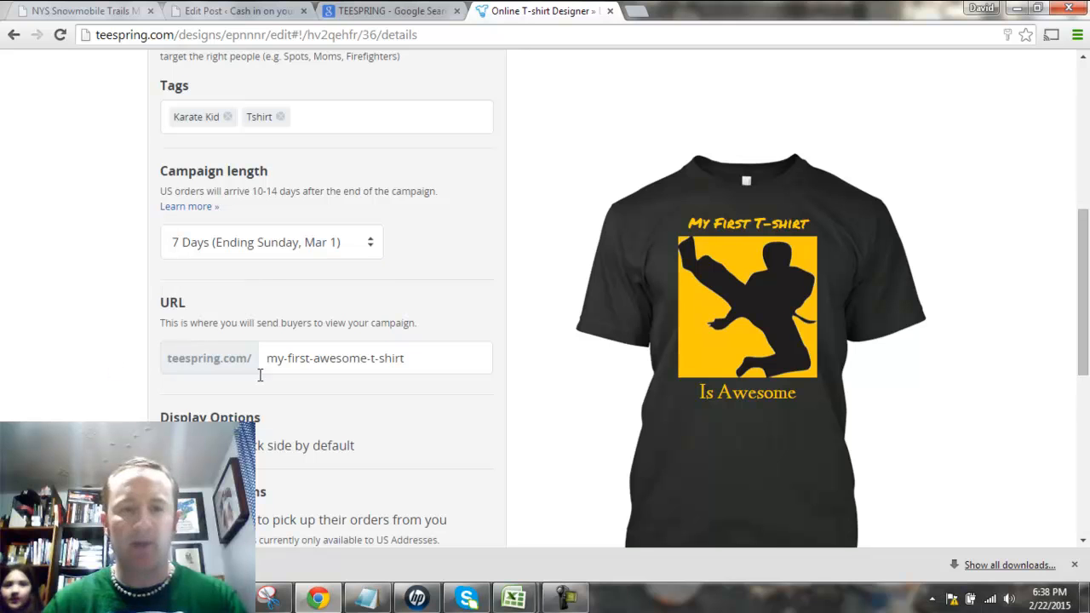
# Replace the campaign's URL ending with "Awesome" and extend it to "AwesomeShirt".
pyautogui.click(385, 356)
pyautogui.moveTo(418, 353); pyautogui.dragTo(240, 354)
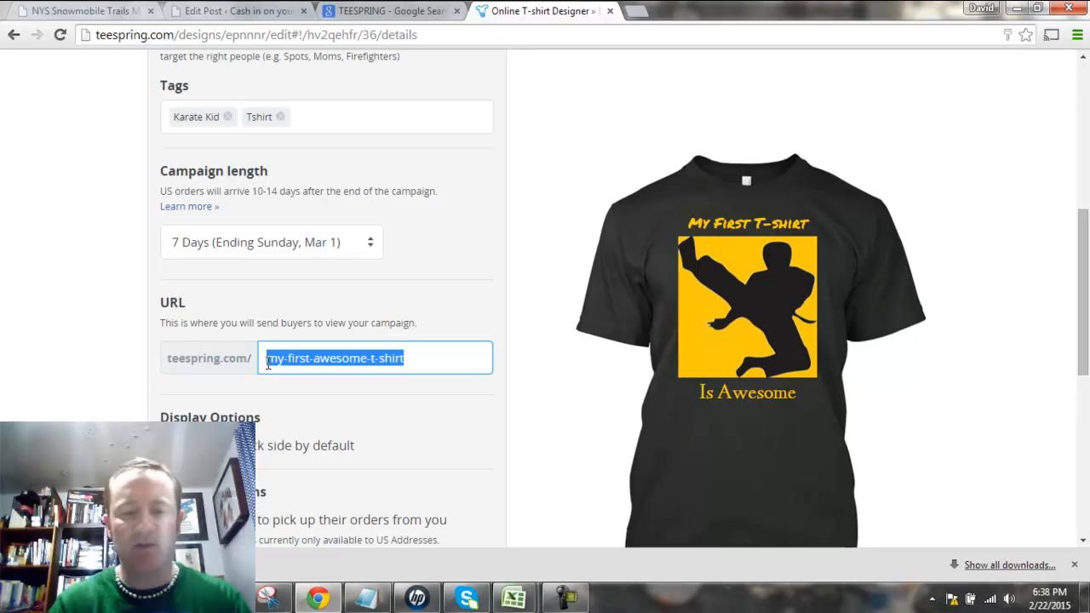
pyautogui.write('twesome')
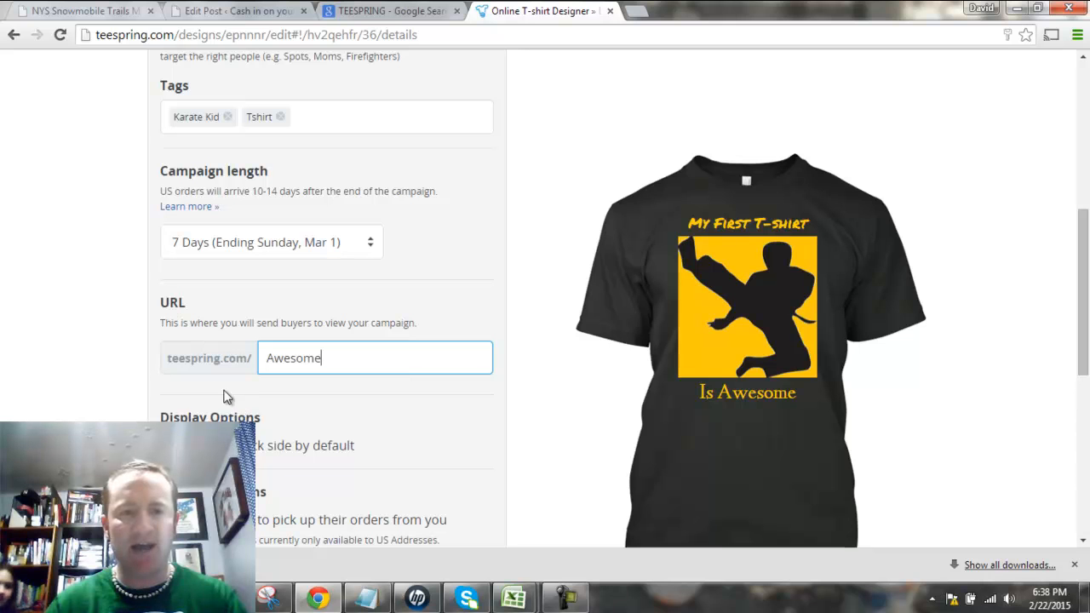
pyautogui.scroll(-1, 203, 385)
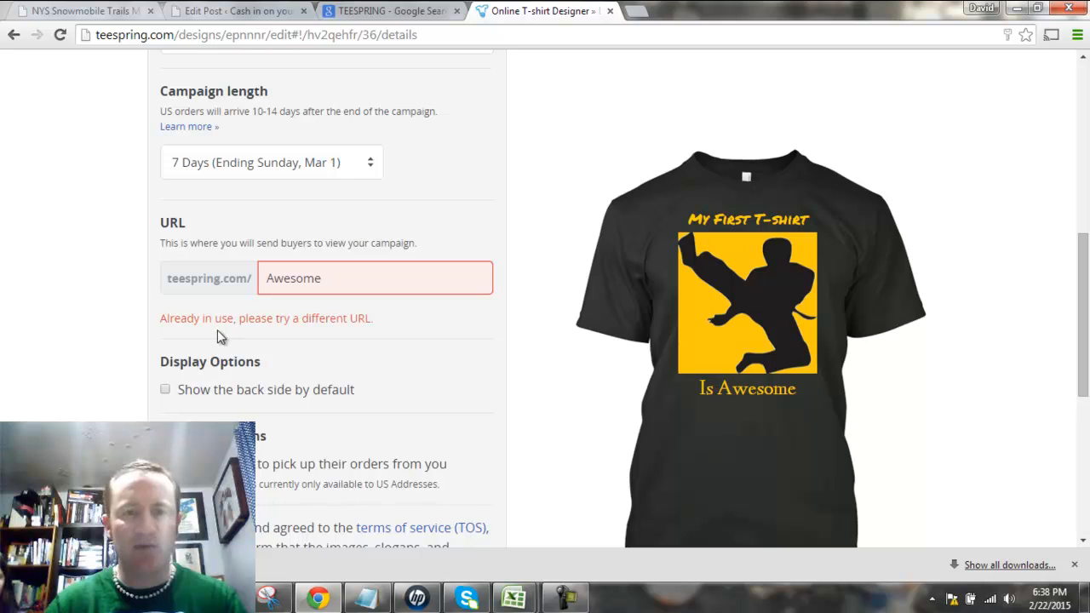
pyautogui.click(338, 281)
pyautogui.write('Shirt')
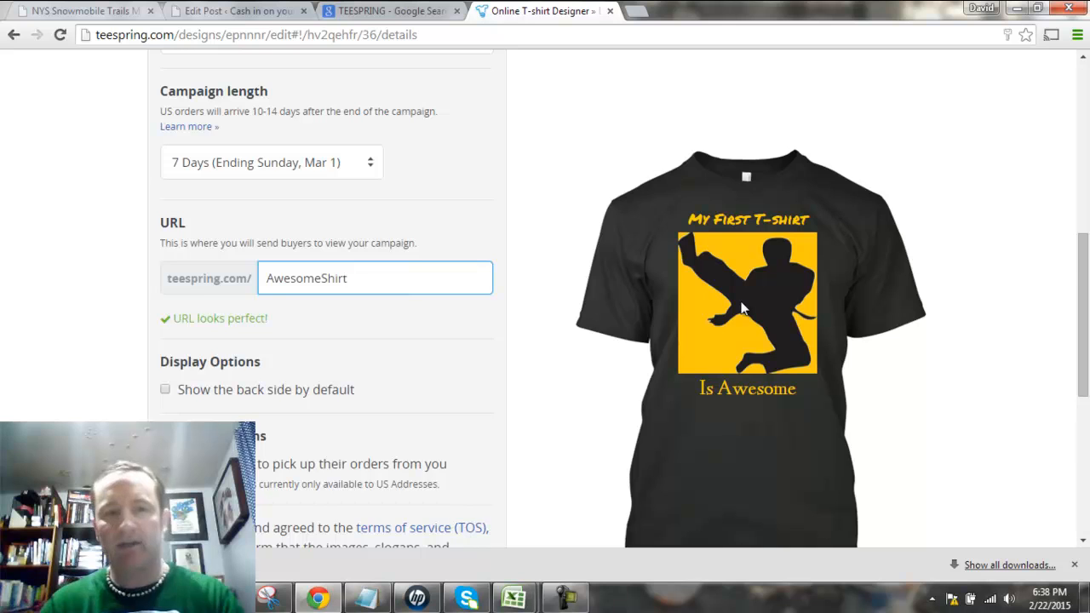
# Flip the shirt preview to examine the back side of the design.
pyautogui.scroll(-2, 651, 289)
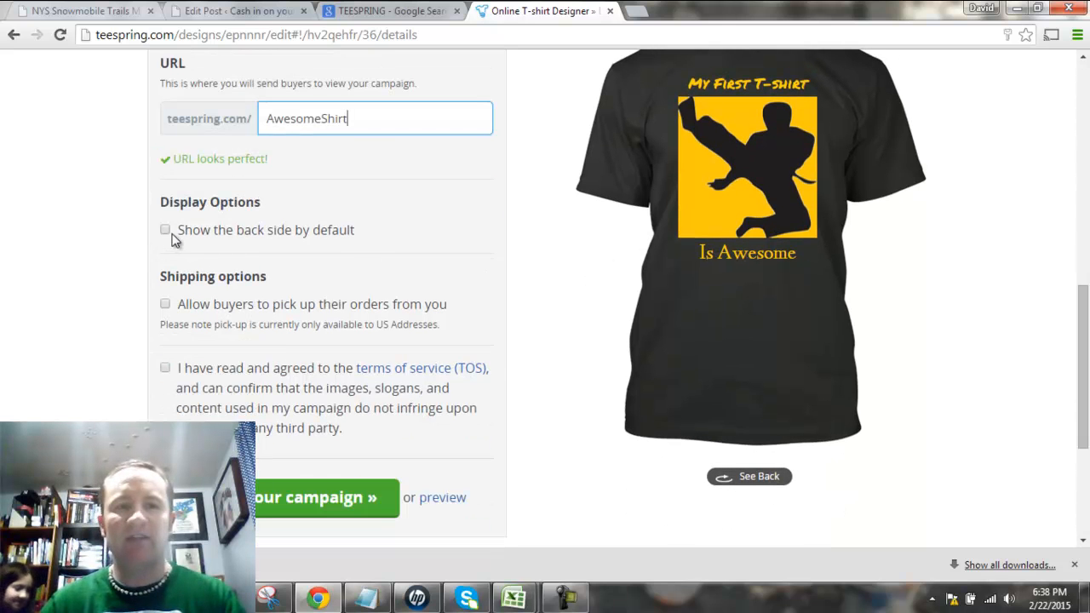
pyautogui.click(753, 480)
pyautogui.scroll(1, 587, 341)
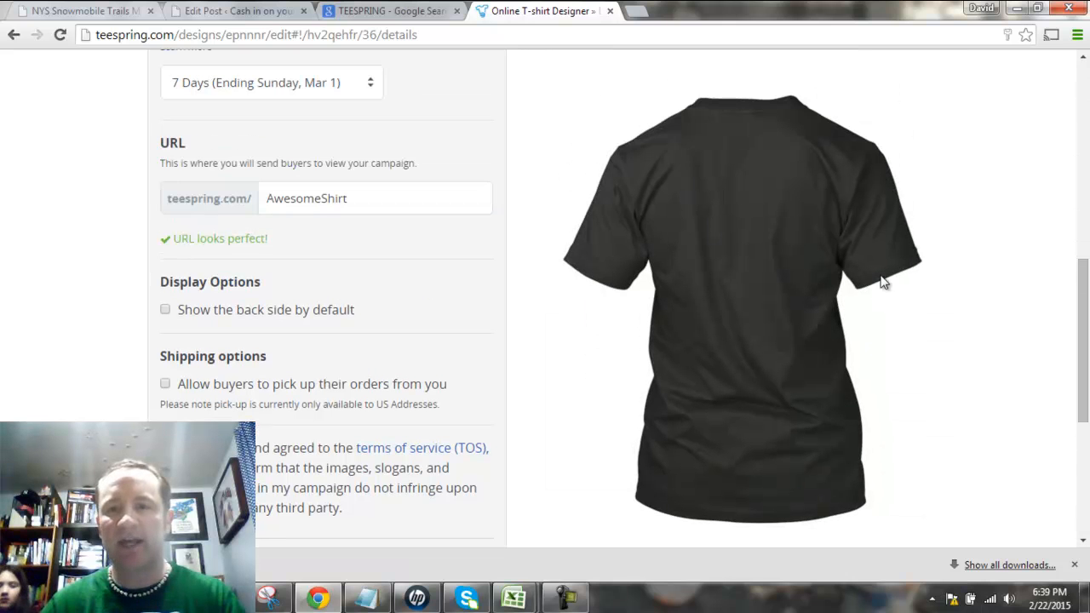
# Review the campaign details and agree to the terms of service, confirming the content infringes no third-party rights.
pyautogui.scroll(-3, 555, 331)
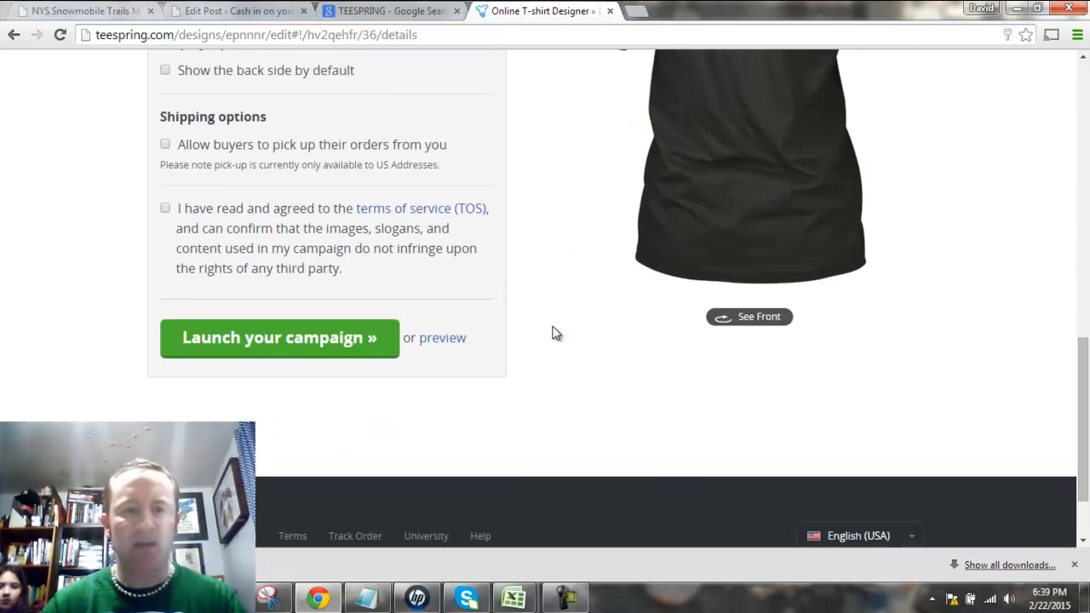
pyautogui.scroll(6, 552, 332)
pyautogui.scroll(5, 554, 332)
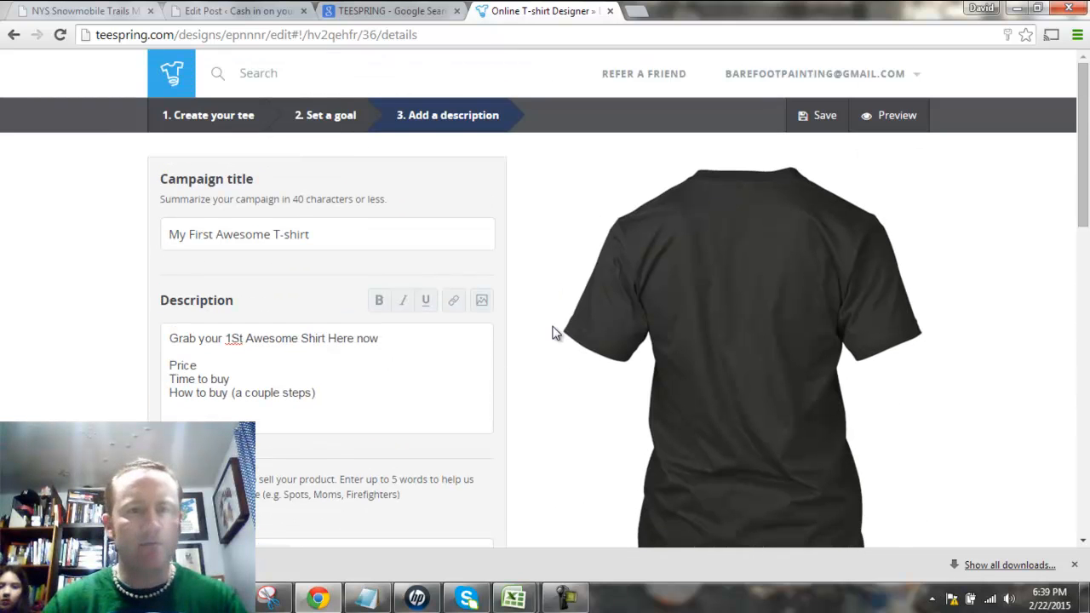
pyautogui.scroll(-5, 562, 290)
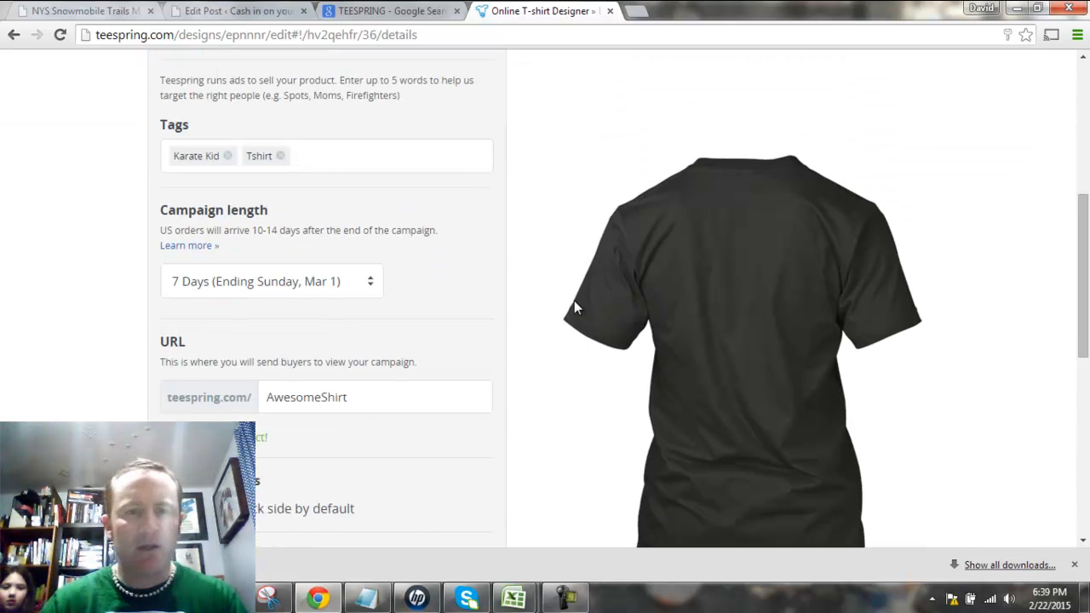
pyautogui.scroll(-1, 574, 304)
pyautogui.scroll(-2, 574, 307)
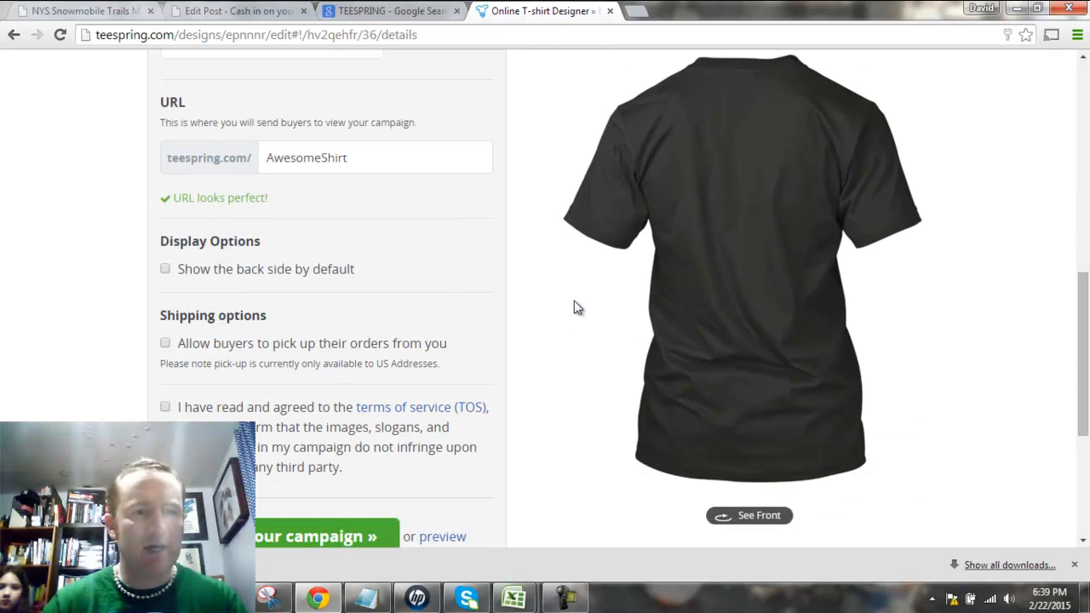
pyautogui.scroll(-1, 574, 308)
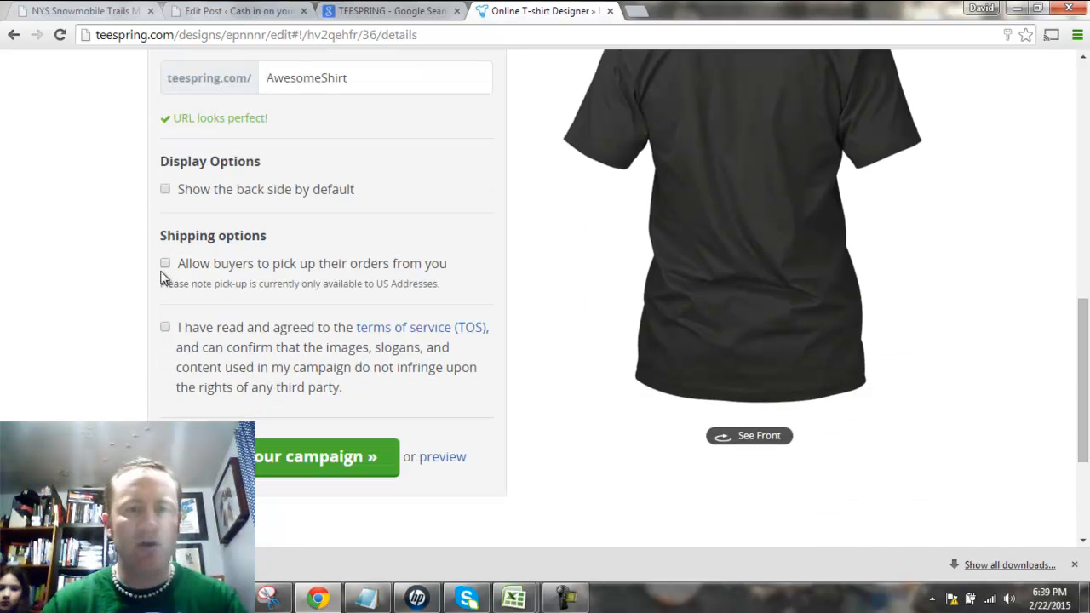
pyautogui.click(166, 329)
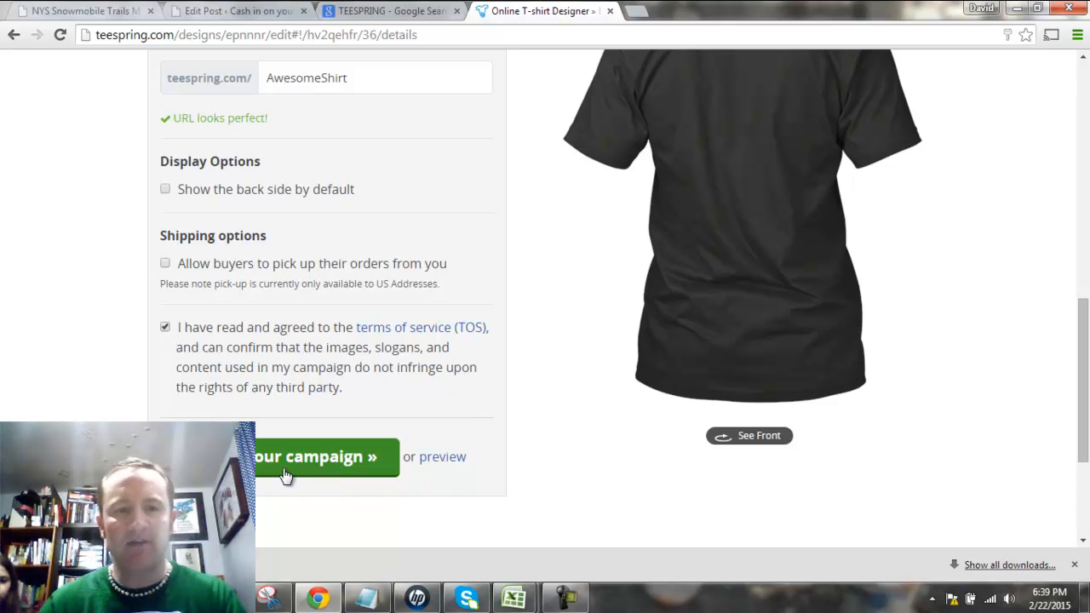
# Recheck the campaign details and flip the shirt preview to its front side.
pyautogui.scroll(10, 513, 391)
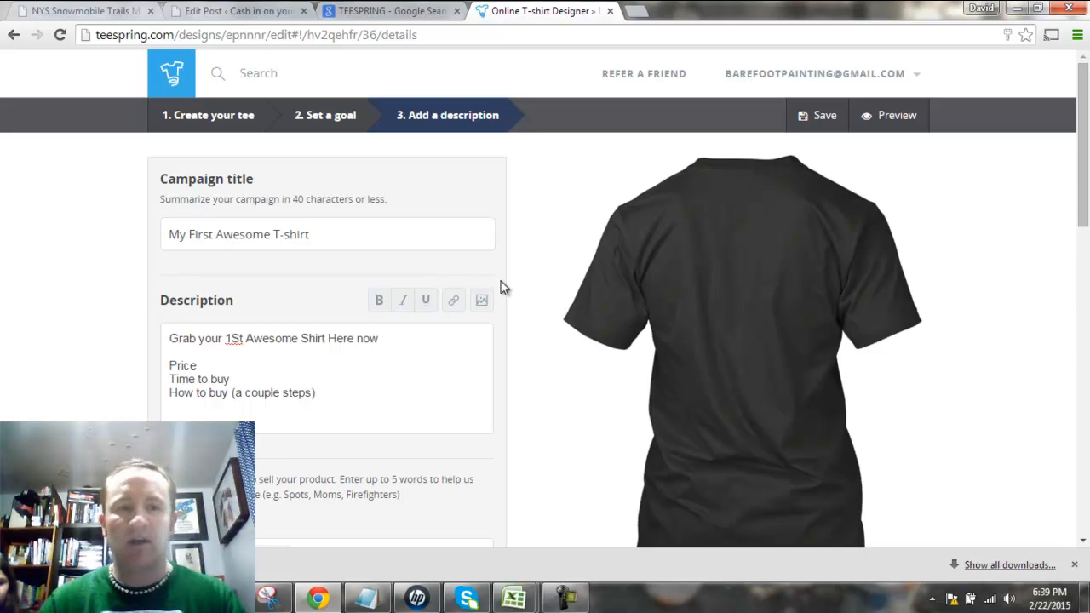
pyautogui.scroll(-5, 503, 288)
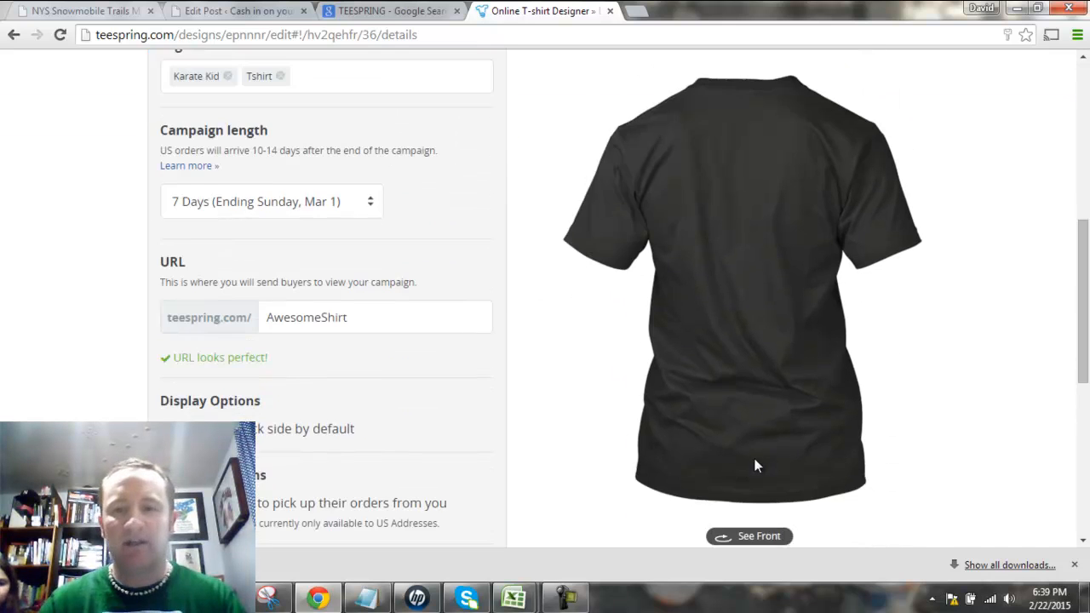
pyautogui.scroll(-2, 1077, 353)
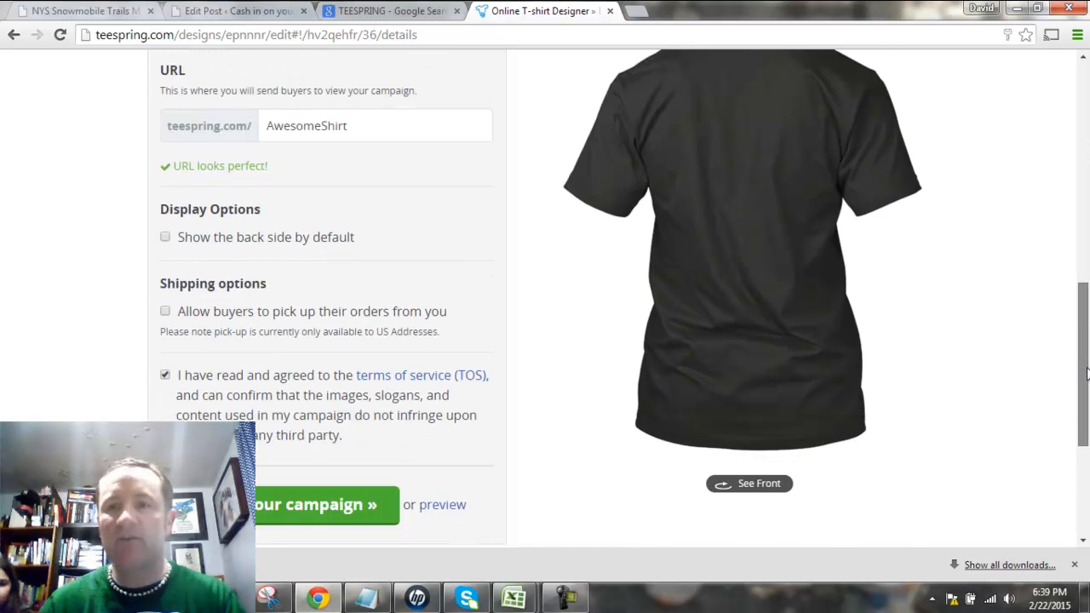
pyautogui.scroll(-1, 1086, 373)
pyautogui.click(772, 445)
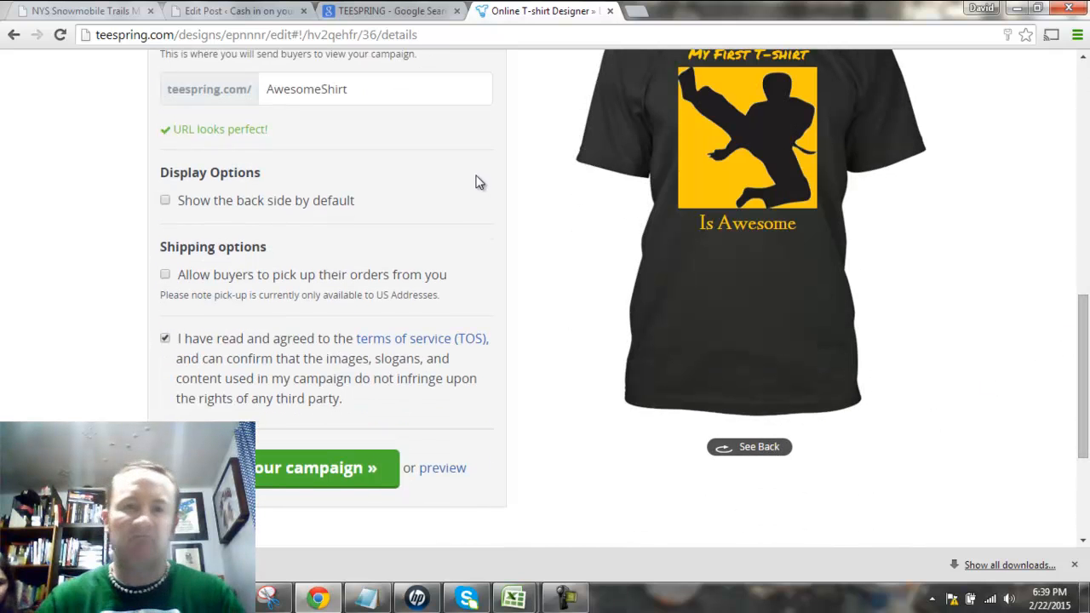
pyautogui.scroll(2, 535, 203)
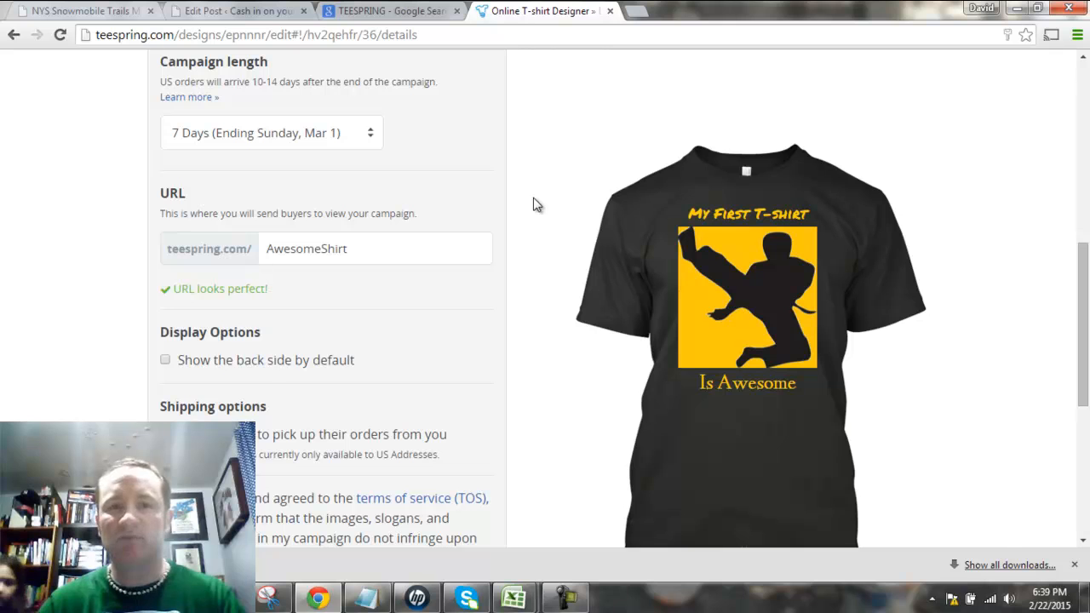